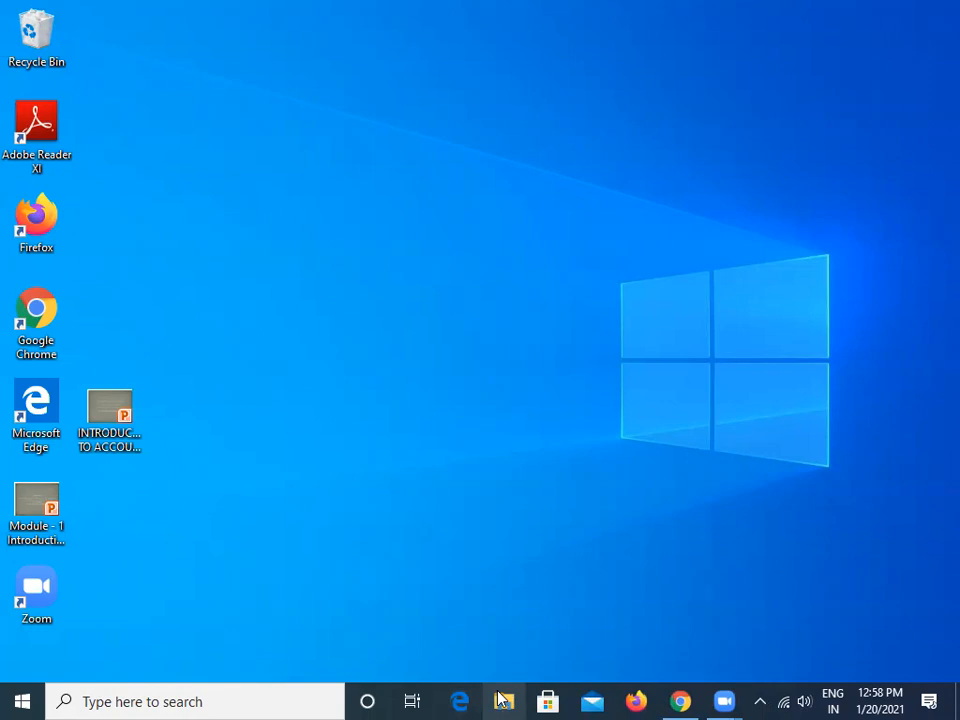
Open File Explorer and start Magnifier with the magnification set to 200%
left_click(502, 700)
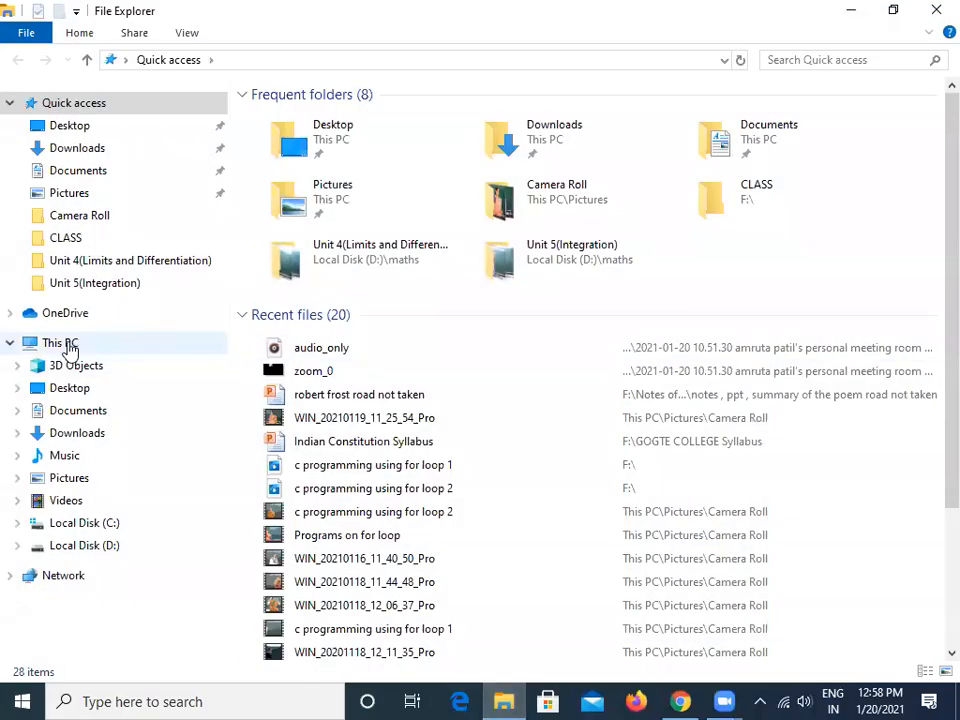
left_click(248, 700)
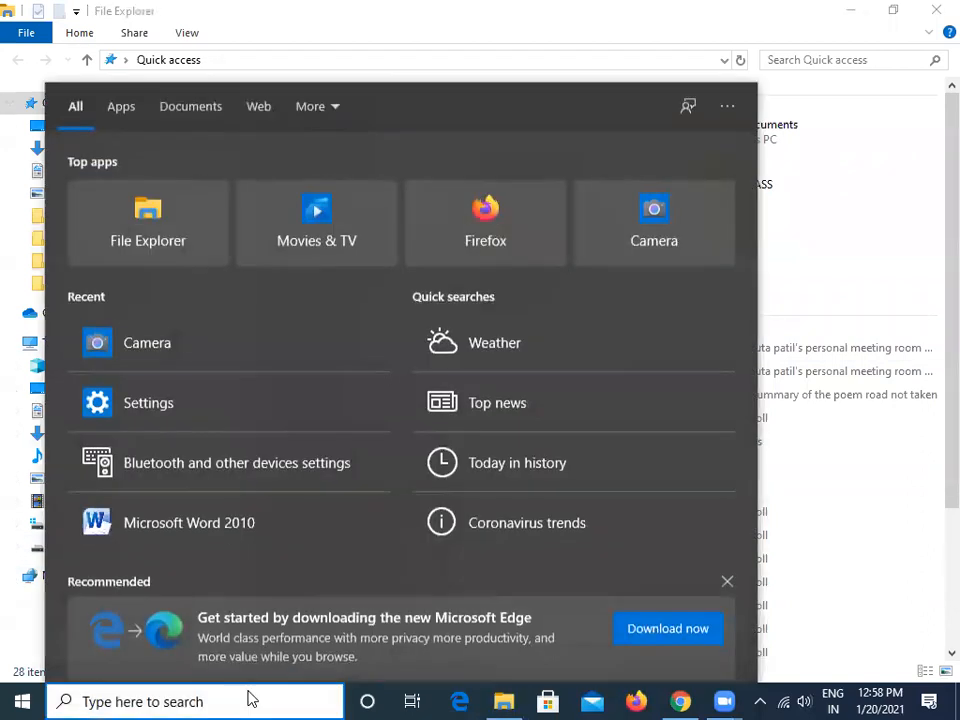
type("mag")
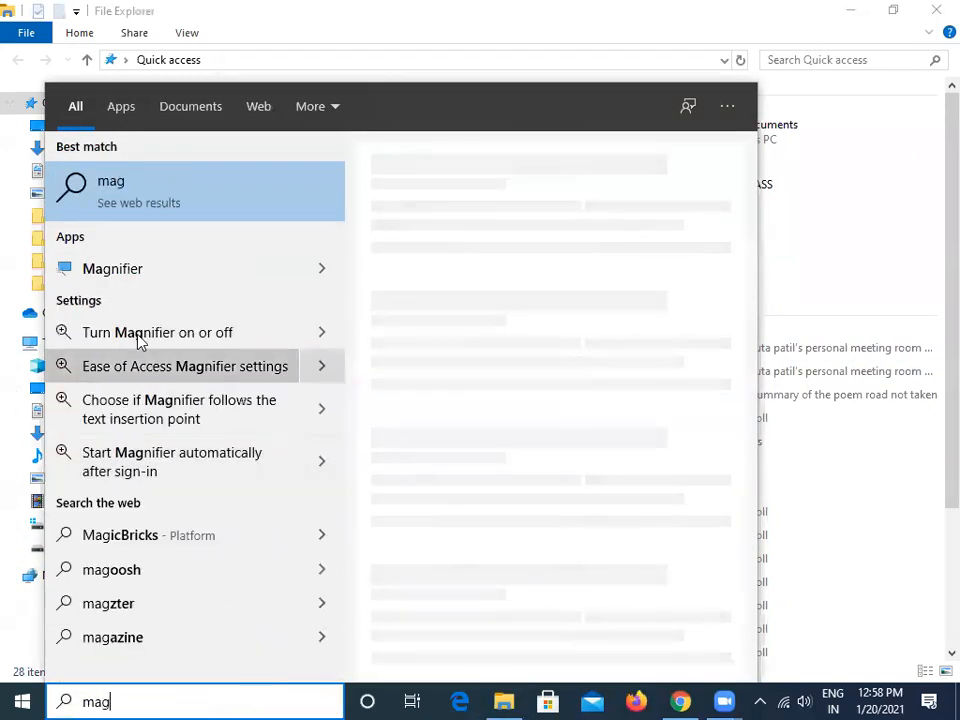
left_click(156, 281)
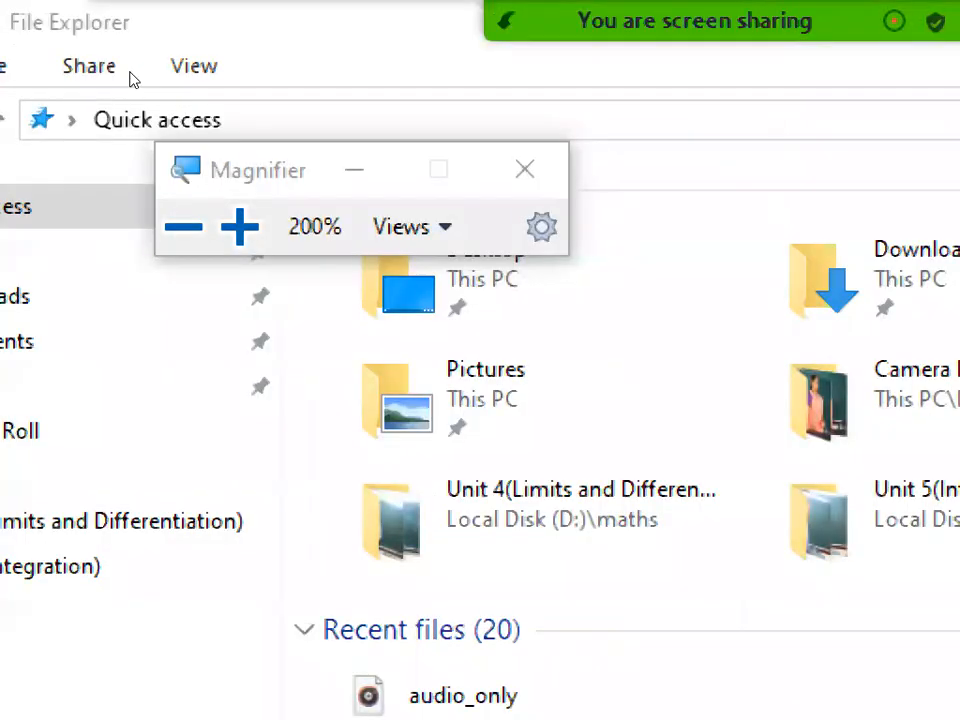
left_click(240, 227)
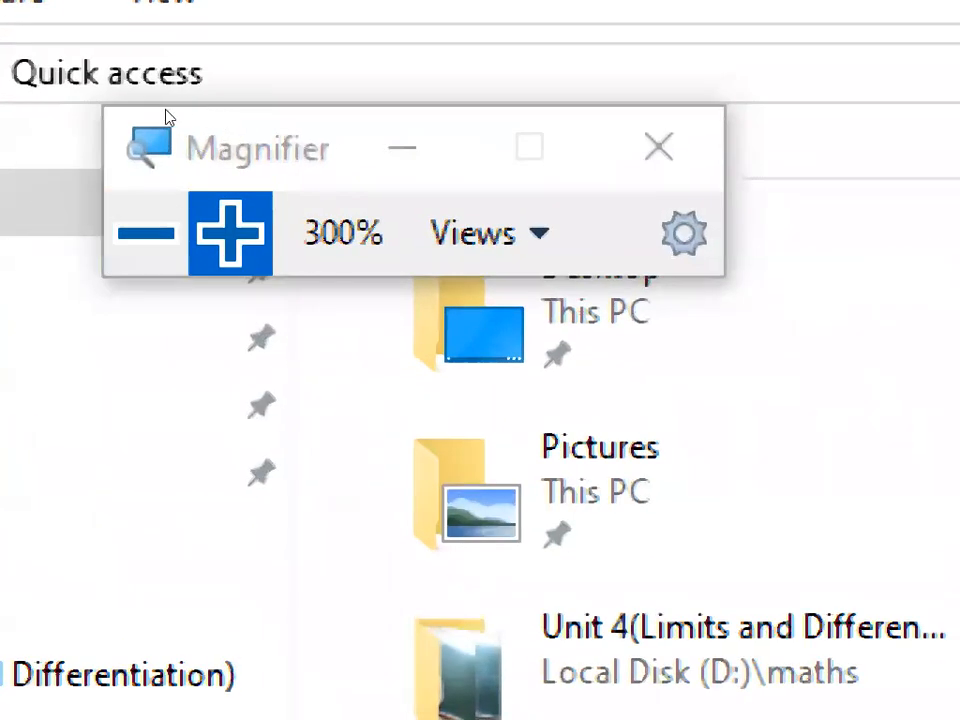
key("super+minus")
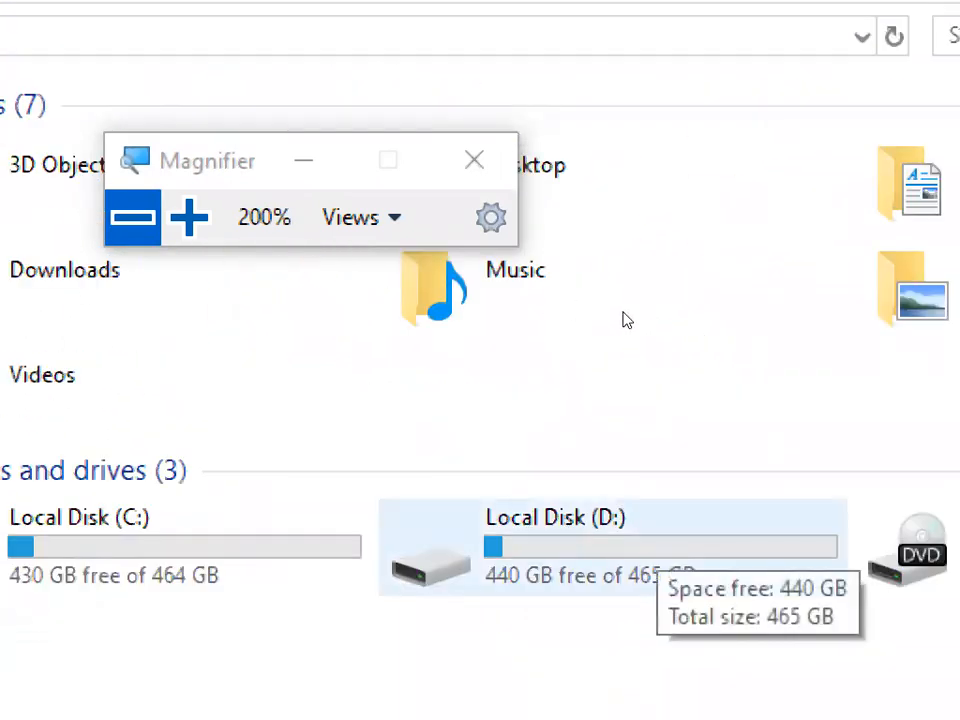
Open Local Disk (D:) and create a new folder named with the person's first name followed by 123
double_click(622, 320)
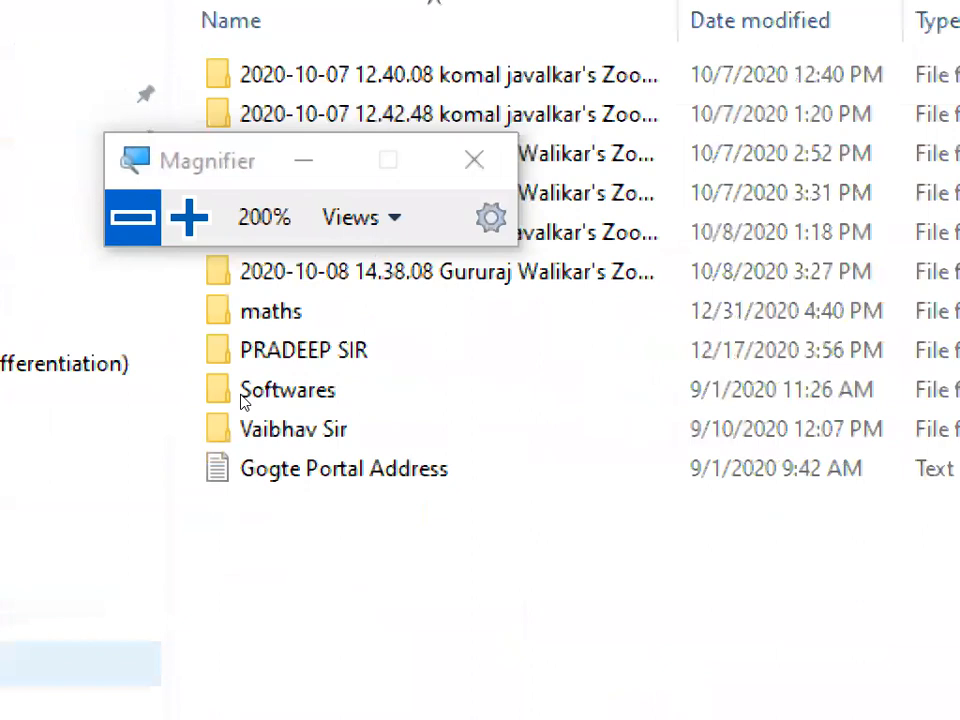
right_click(318, 356)
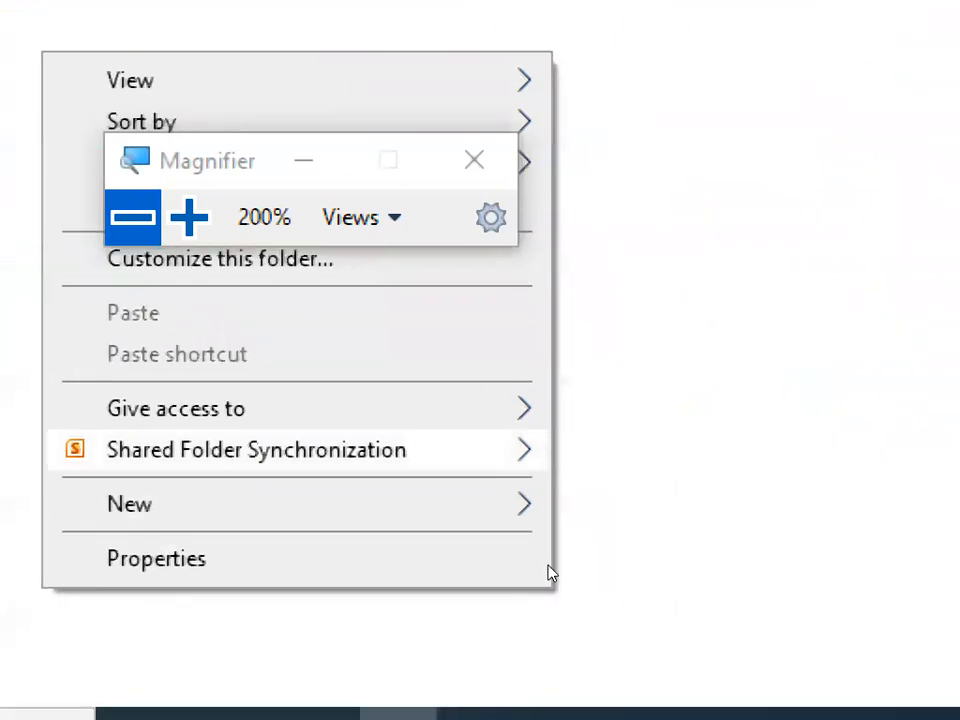
mouse_move(540, 504)
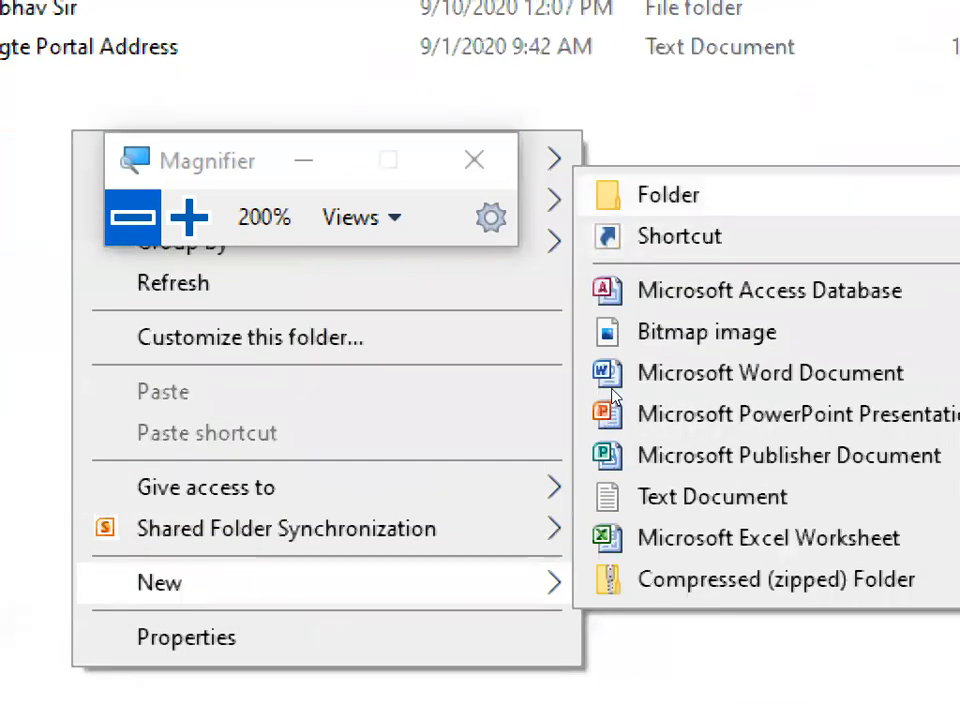
left_click(638, 116)
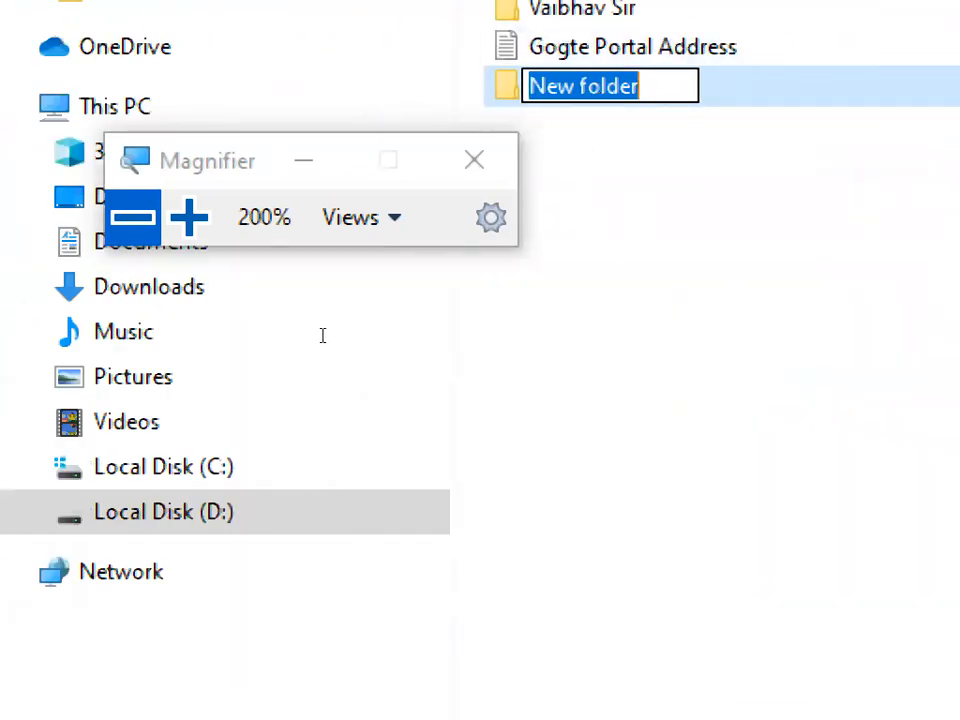
key("BackSpace")
type("vai")
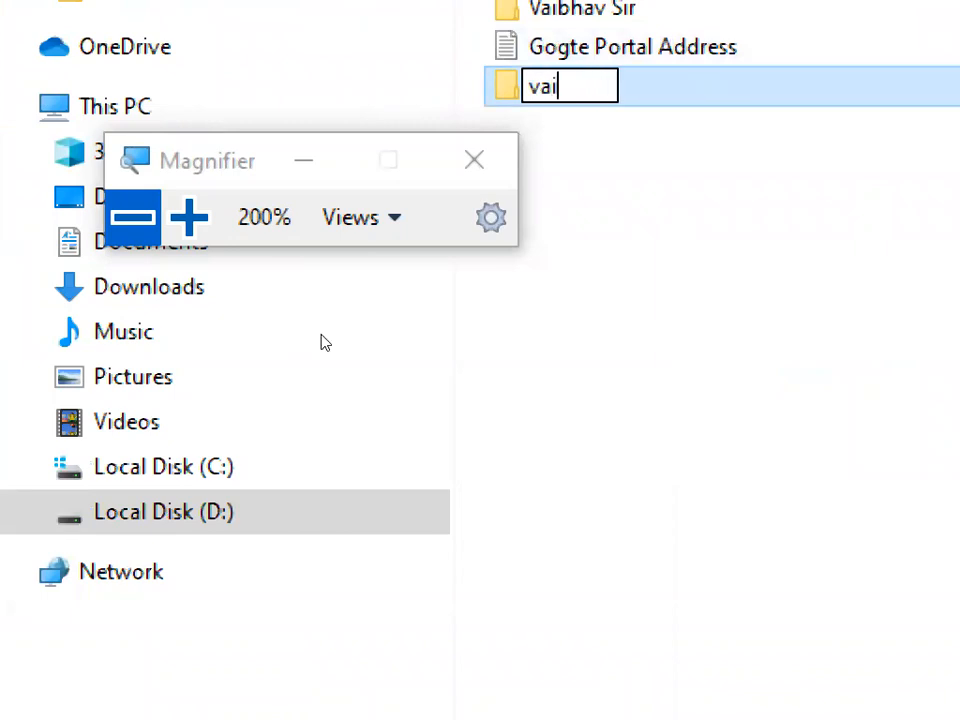
type("bhav123")
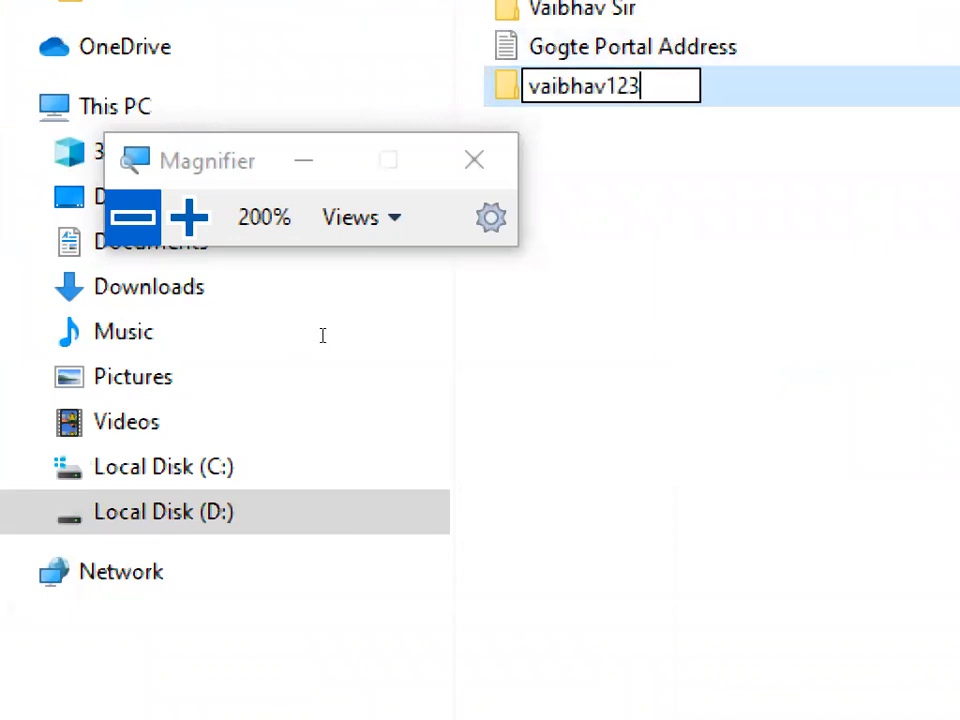
key("Return")
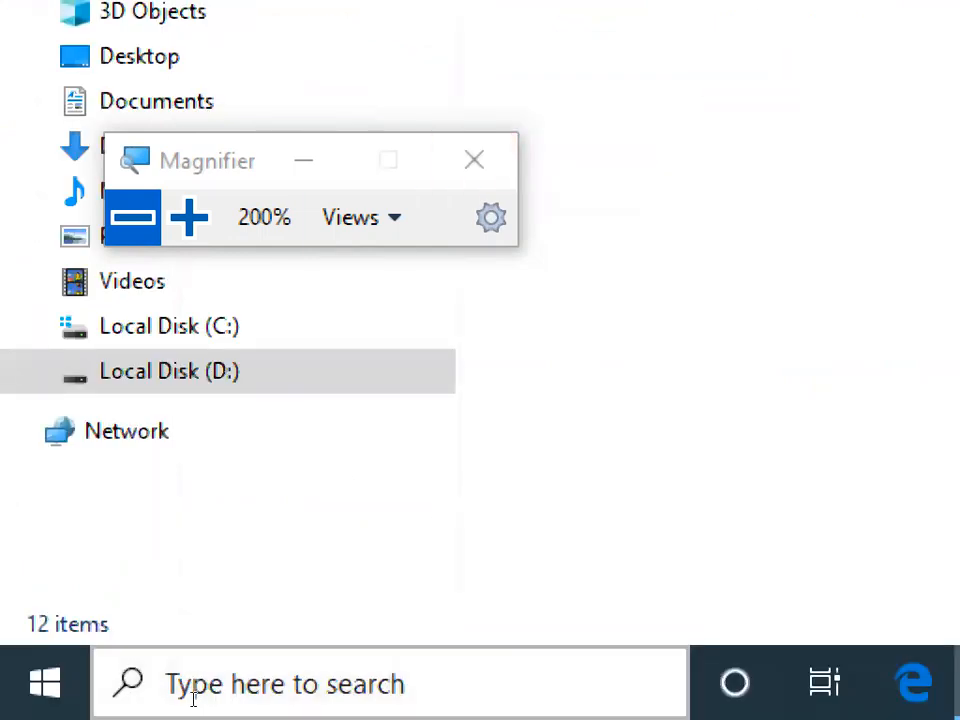
Search for and launch Microsoft Word 2010, and dismiss the Office Activation Wizard
left_click(193, 700)
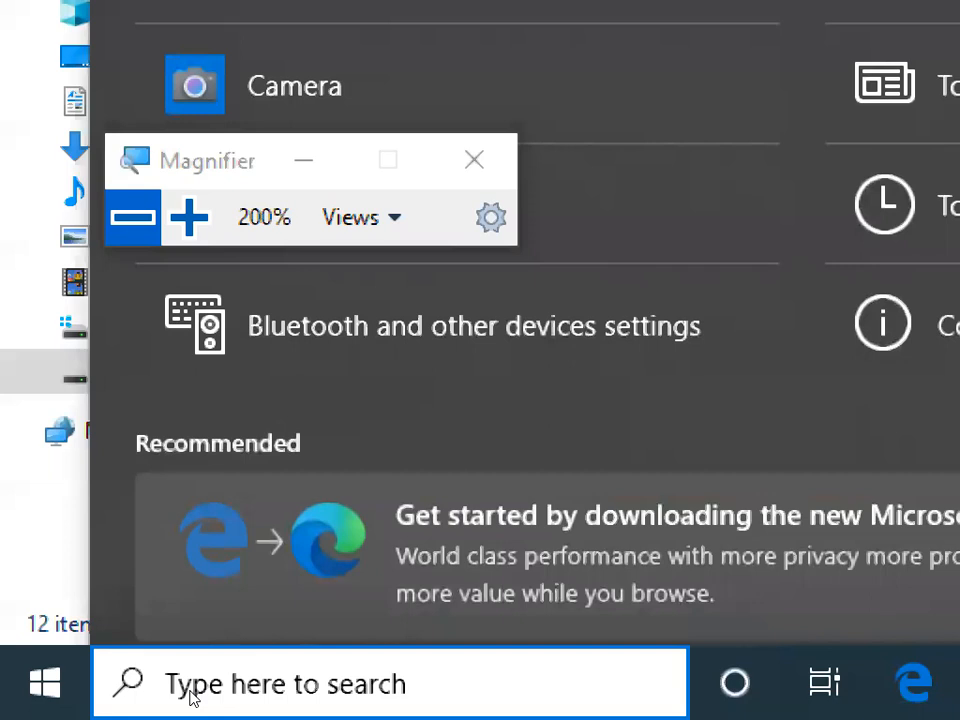
type("word")
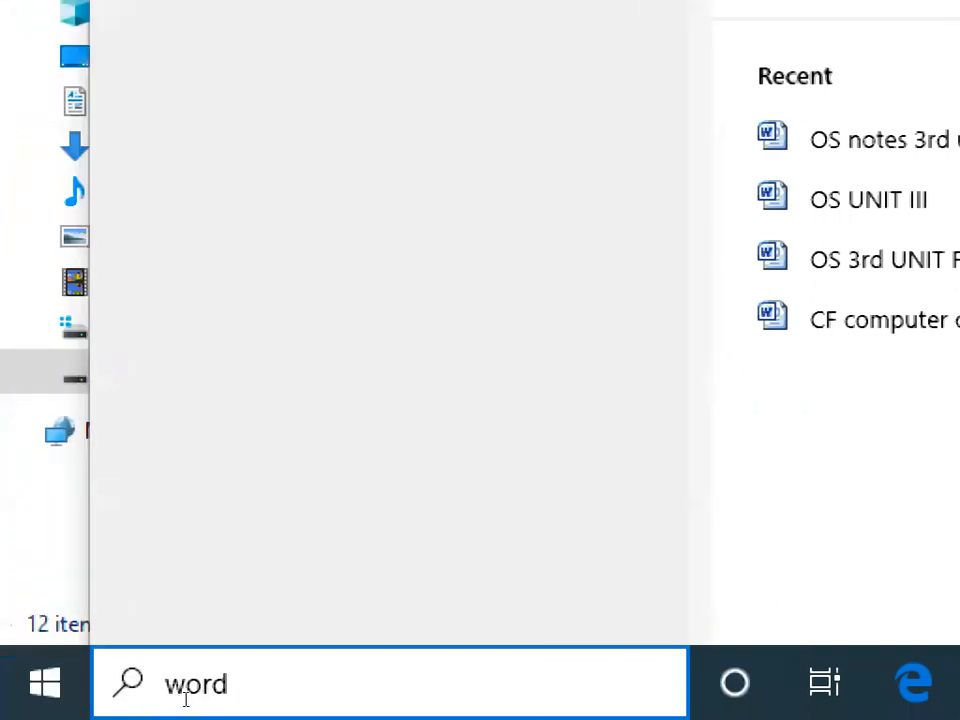
key("BackSpace")
key("BackSpace")
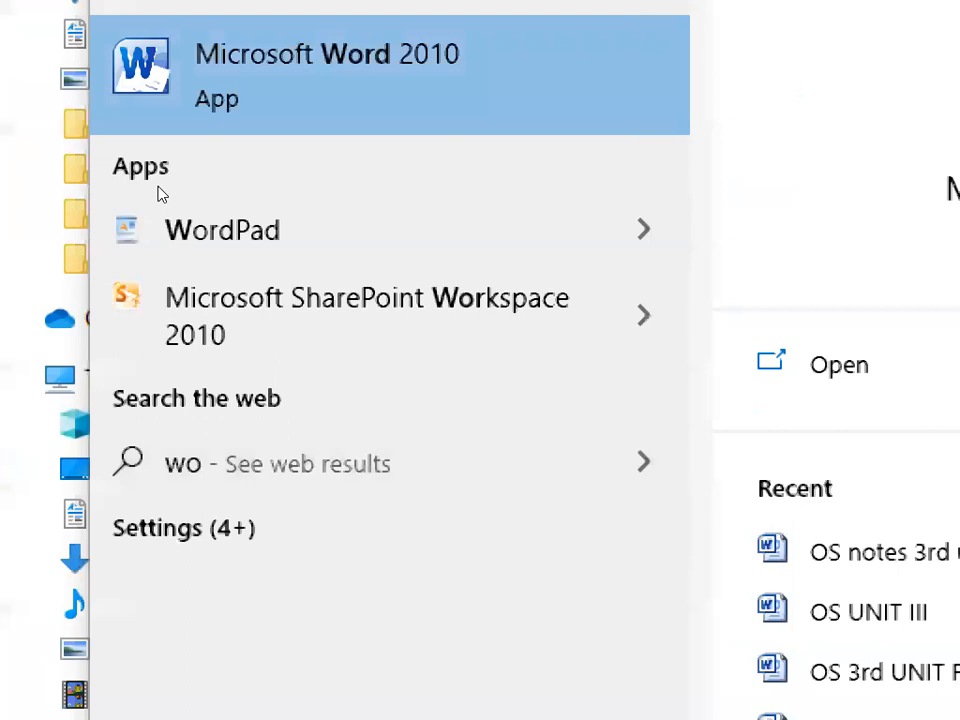
key("Return")
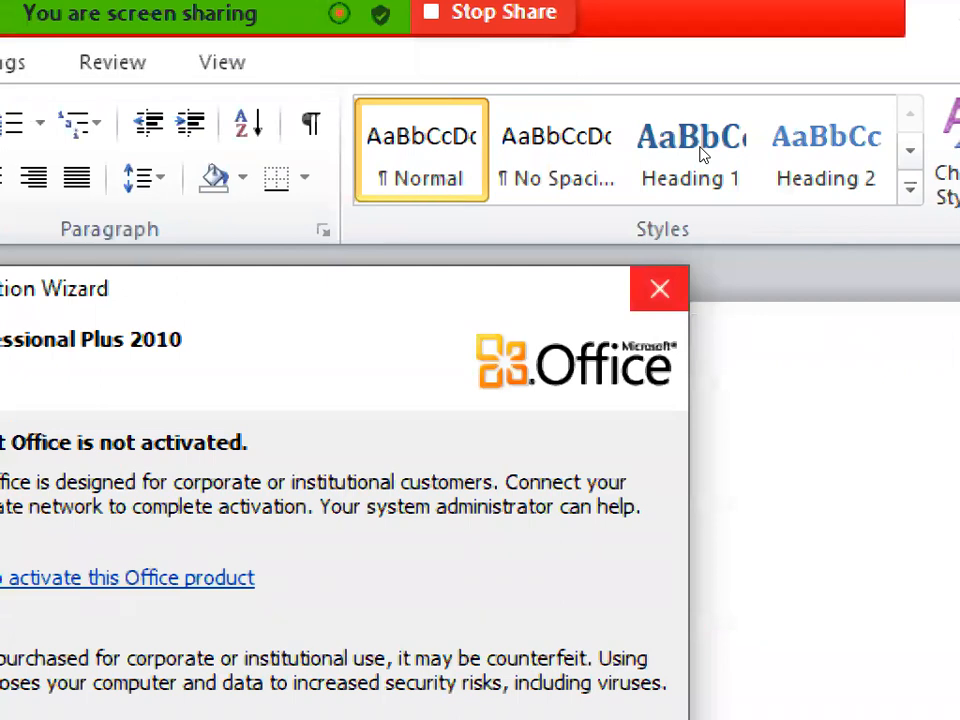
left_click(660, 289)
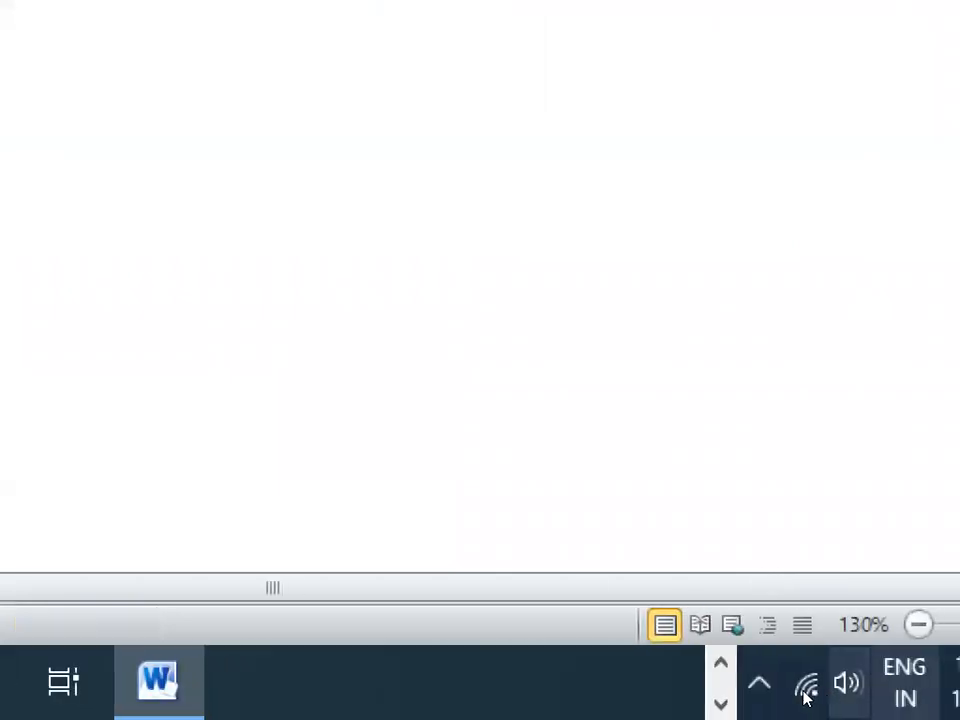
Remove the Magnifier entry from the recent search items and launch Magnifier again through search
left_click(760, 688)
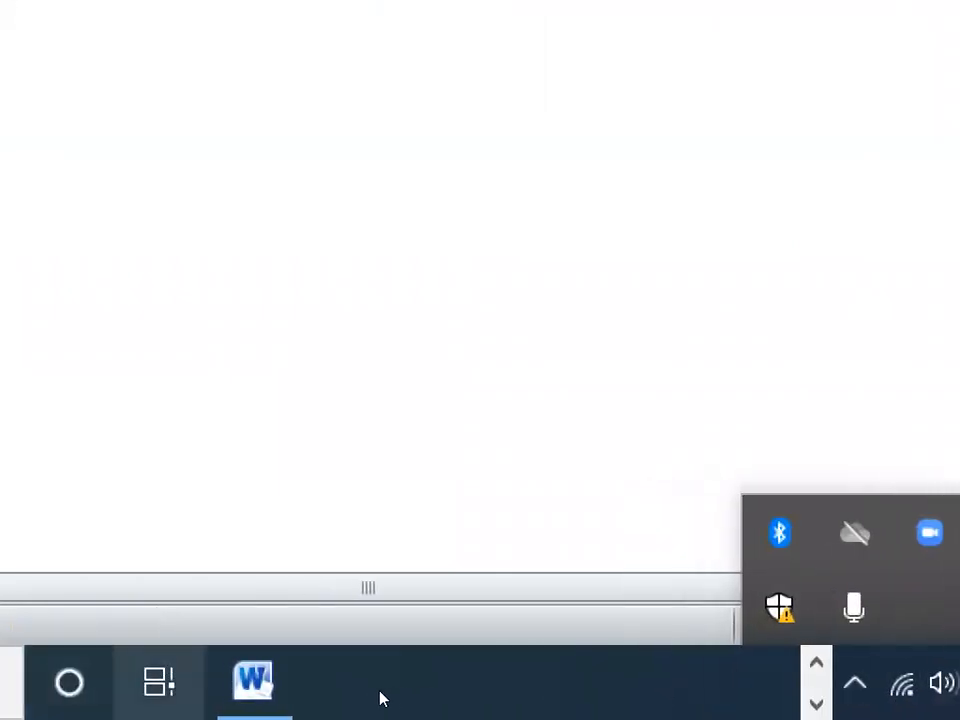
left_click(179, 699)
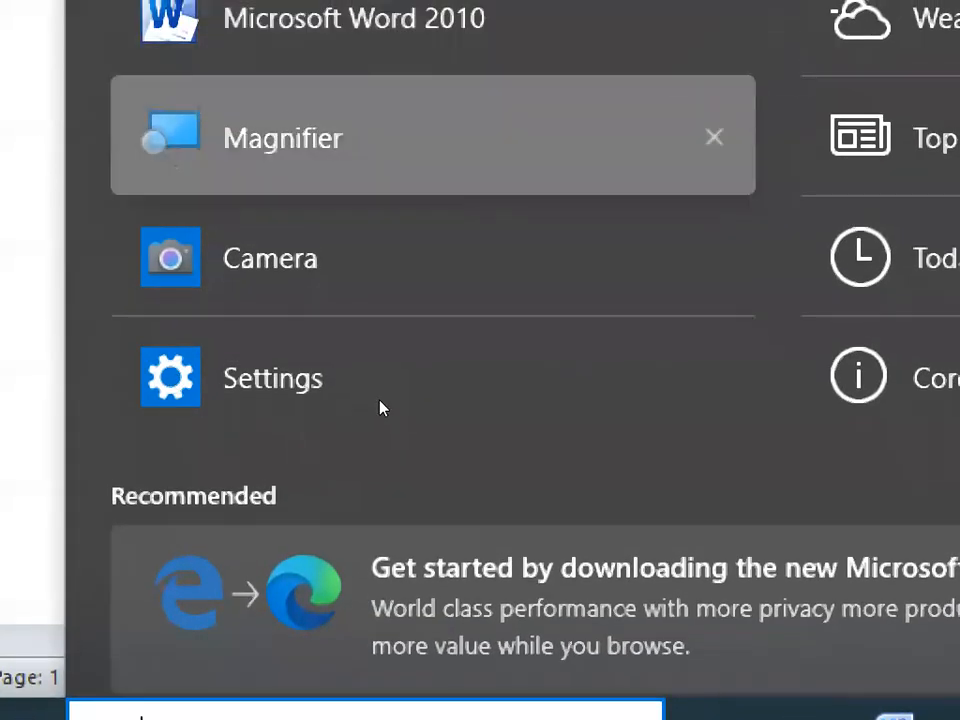
left_click(714, 137)
left_click(714, 137)
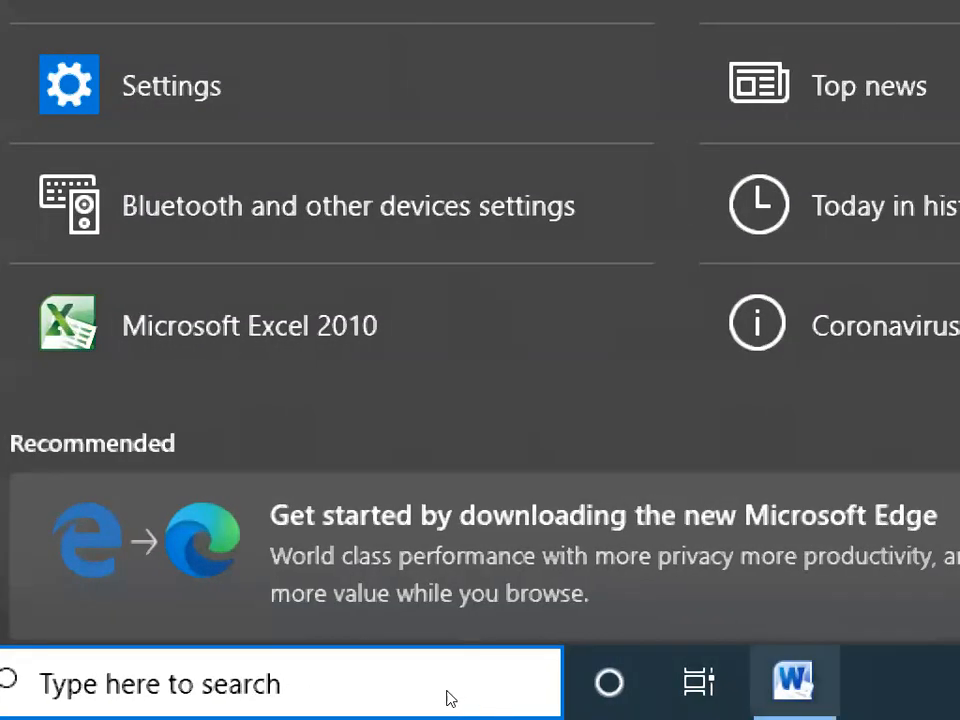
type("mag")
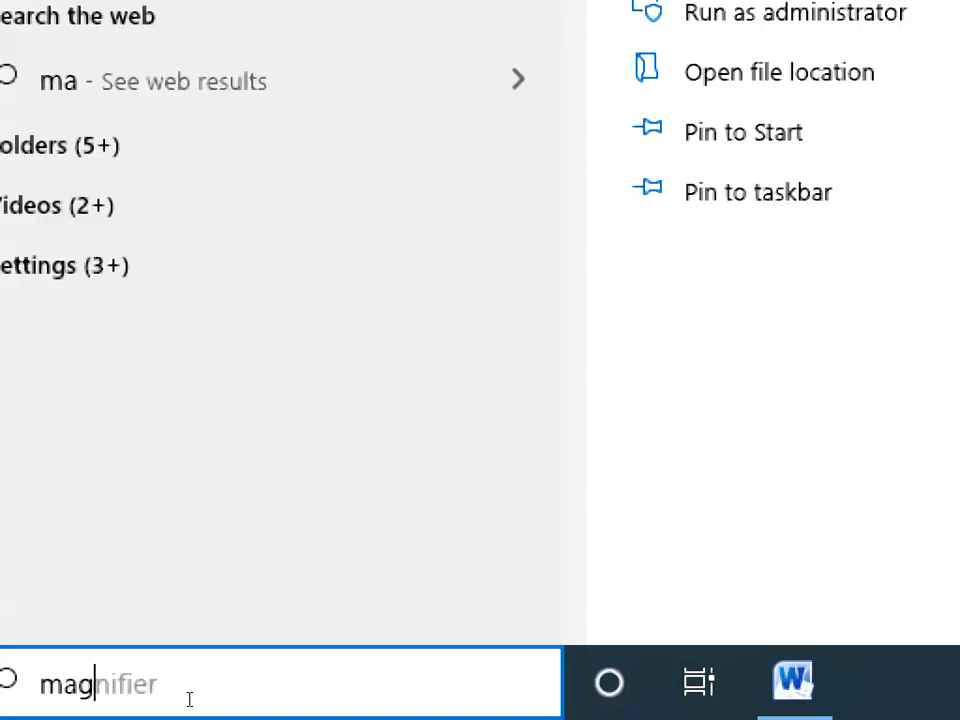
key("Return")
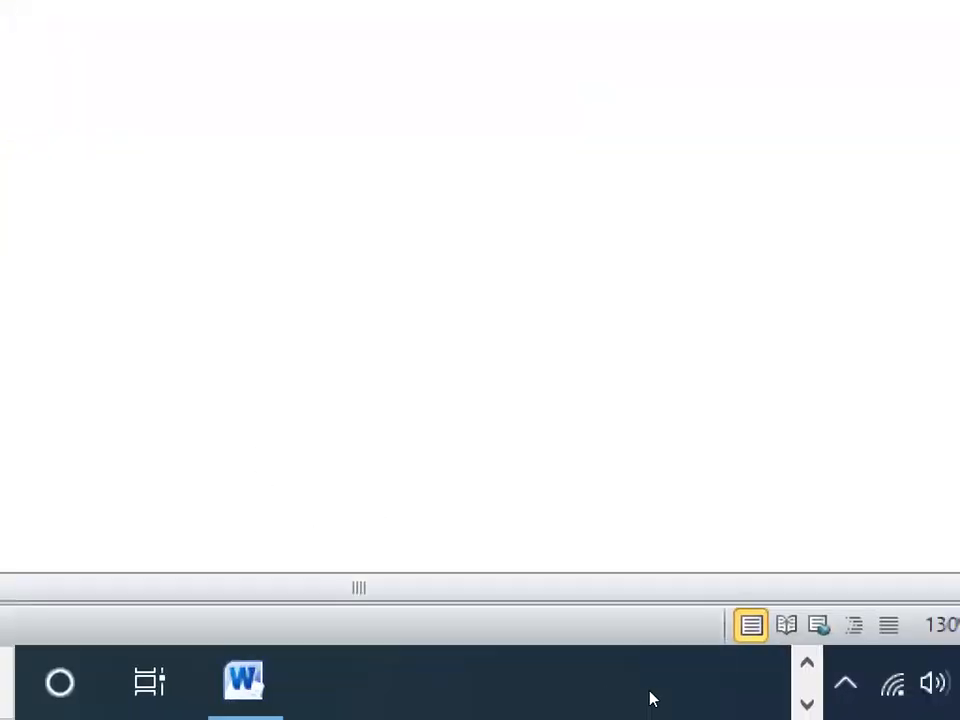
Bring up the Magnifier window, reduce the magnification to 100%, and minimize it
scroll(738, 698, "up", 1)
left_click(745, 695)
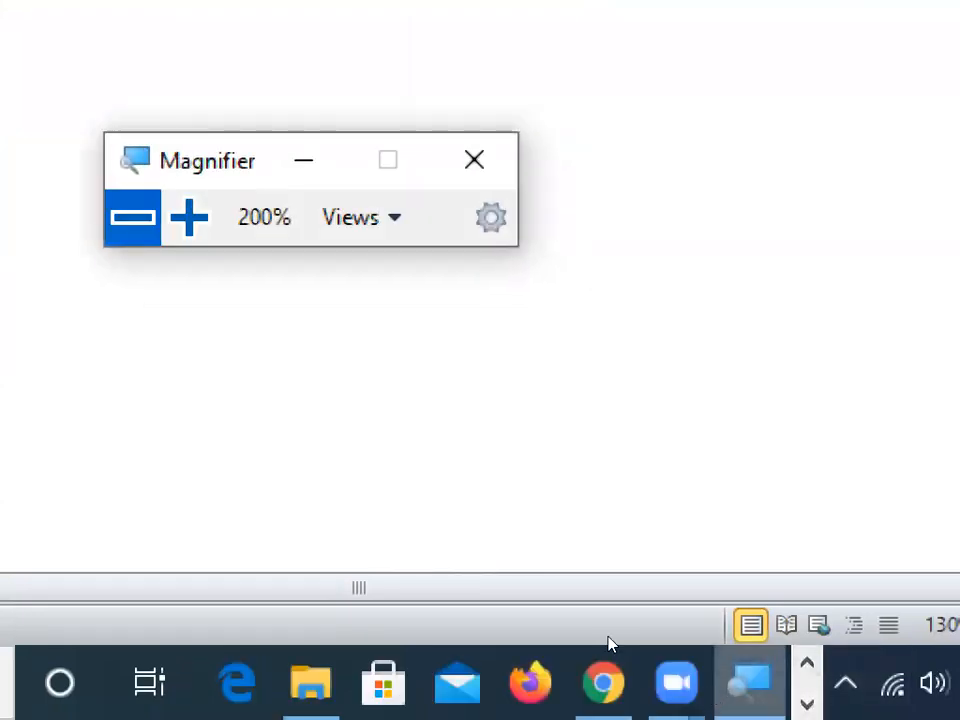
left_click(357, 441)
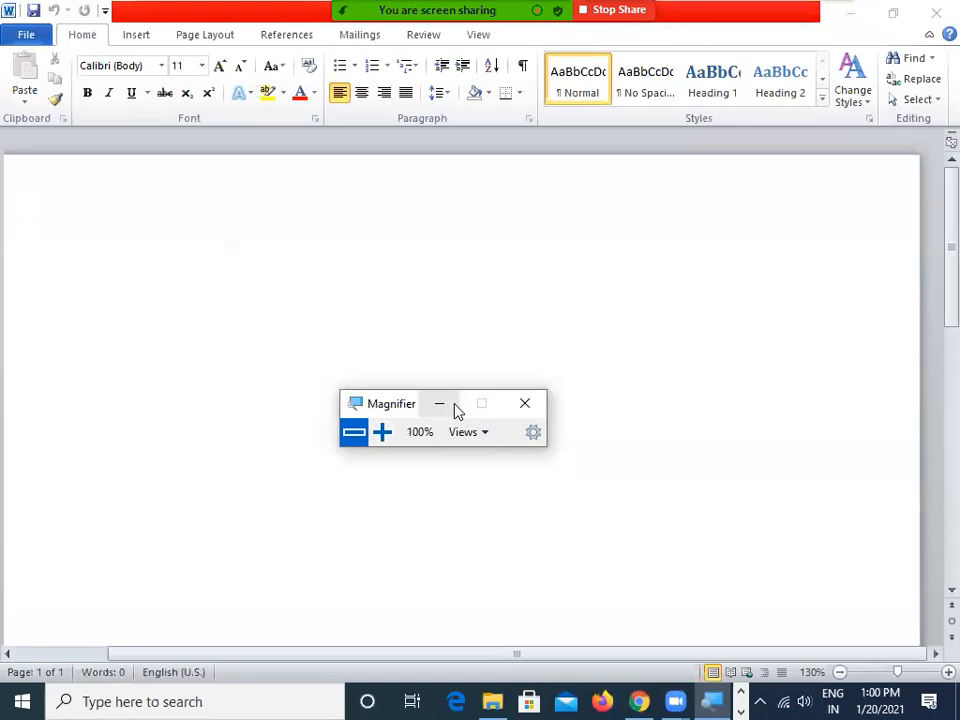
left_click(447, 406)
left_click_drag(399, 652, 262, 655)
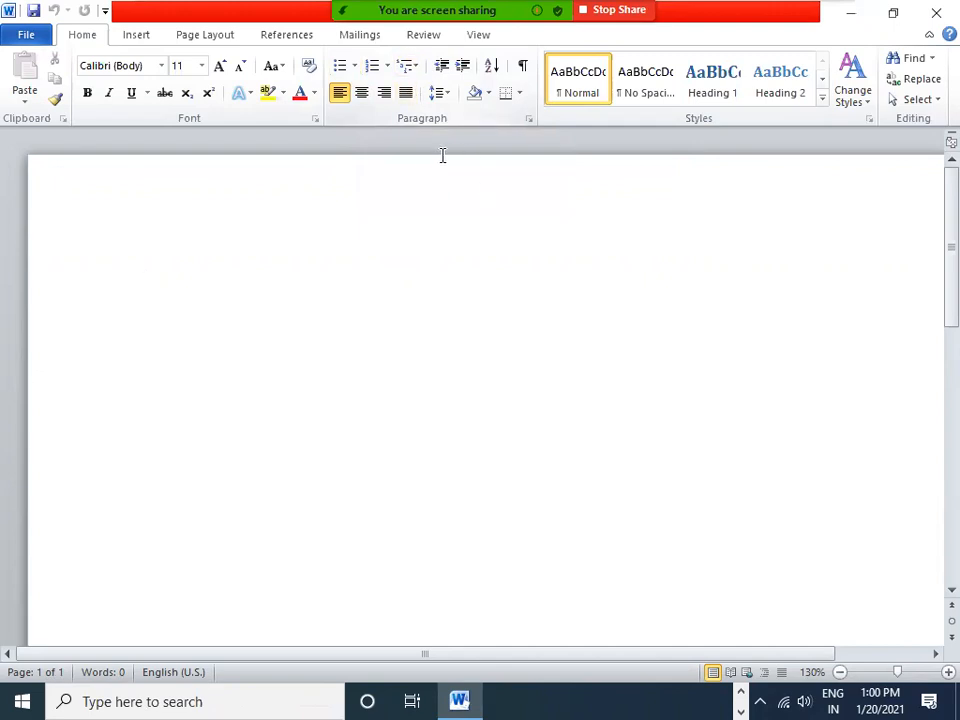
Relaunch Magnifier through search, restore its window, and set the magnification to 200%
left_click(223, 698)
type("mag")
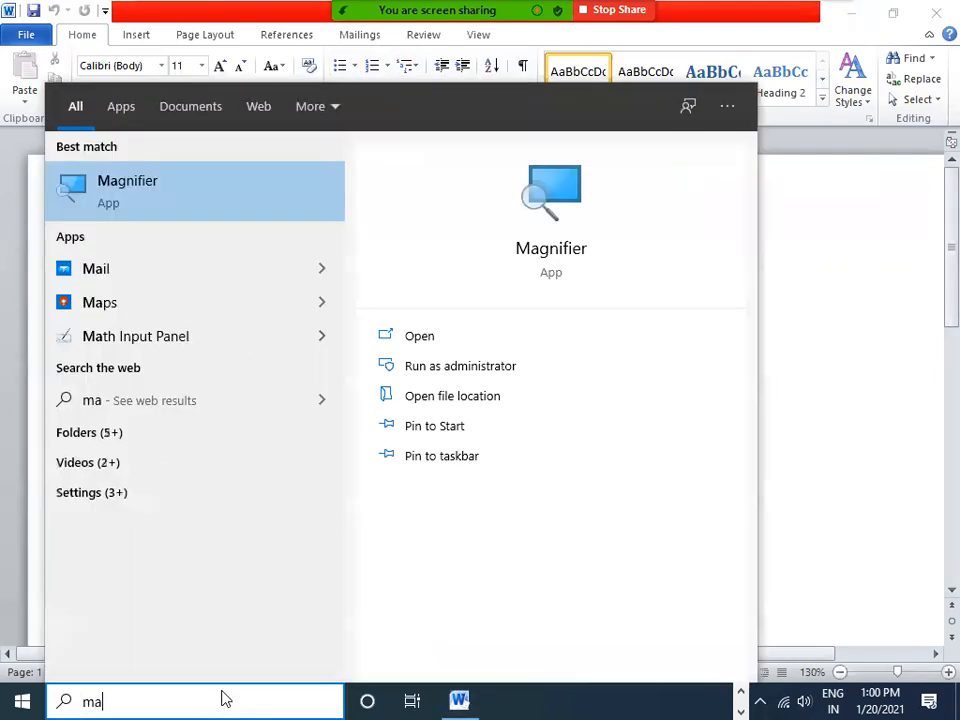
left_click(195, 192)
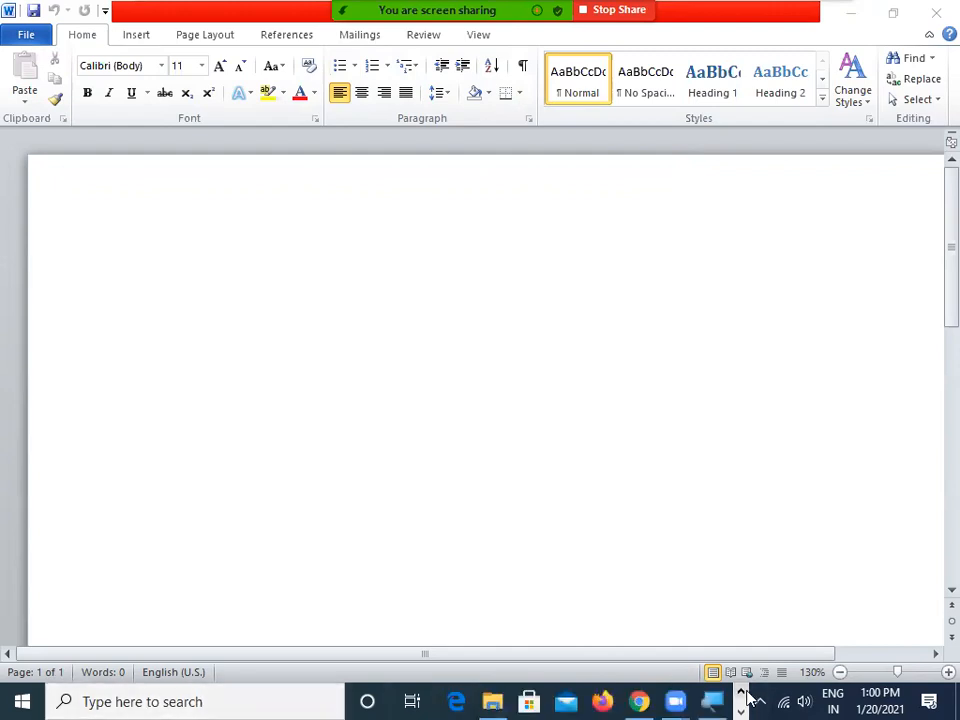
left_click(713, 701)
left_click(381, 431)
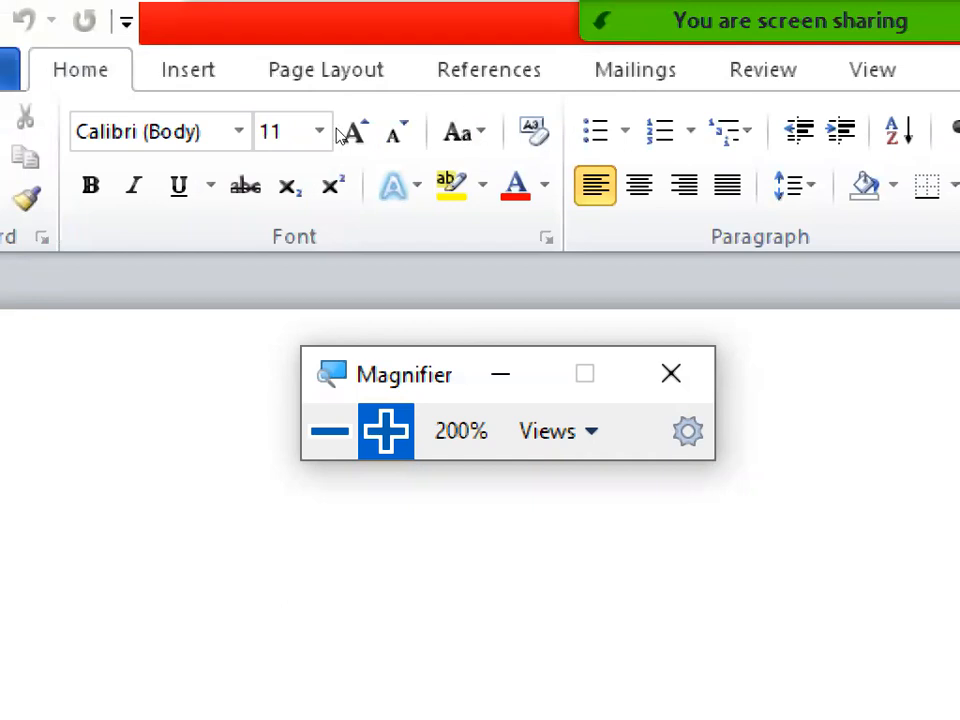
Start a bulleted list in the blank document using the arrowhead bullet from the Bullet Library
left_click(358, 66)
left_click(358, 66)
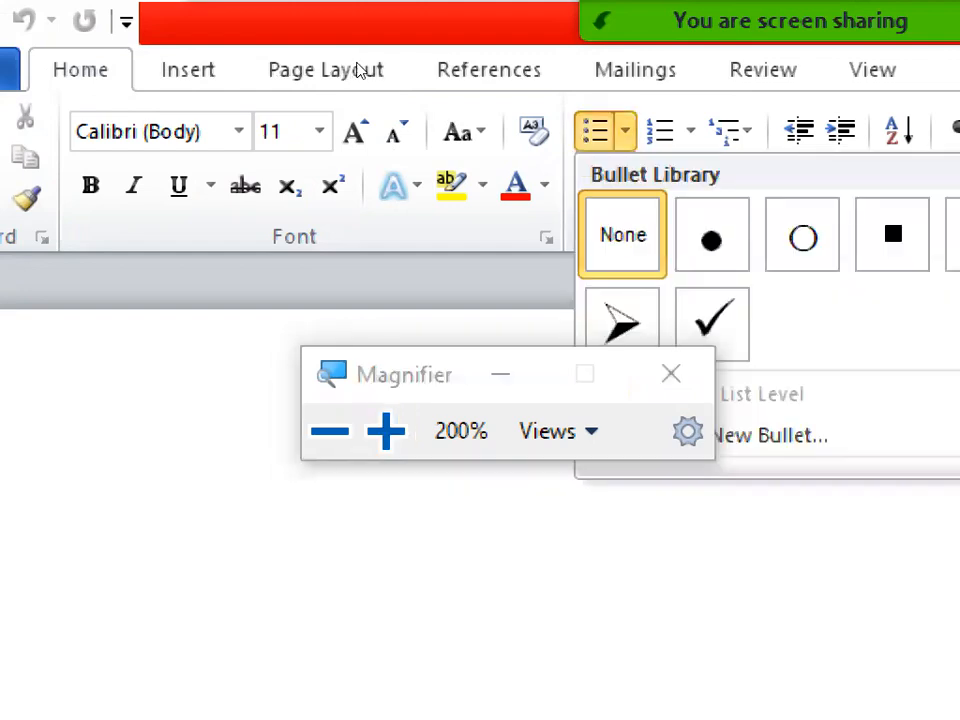
left_click(621, 322)
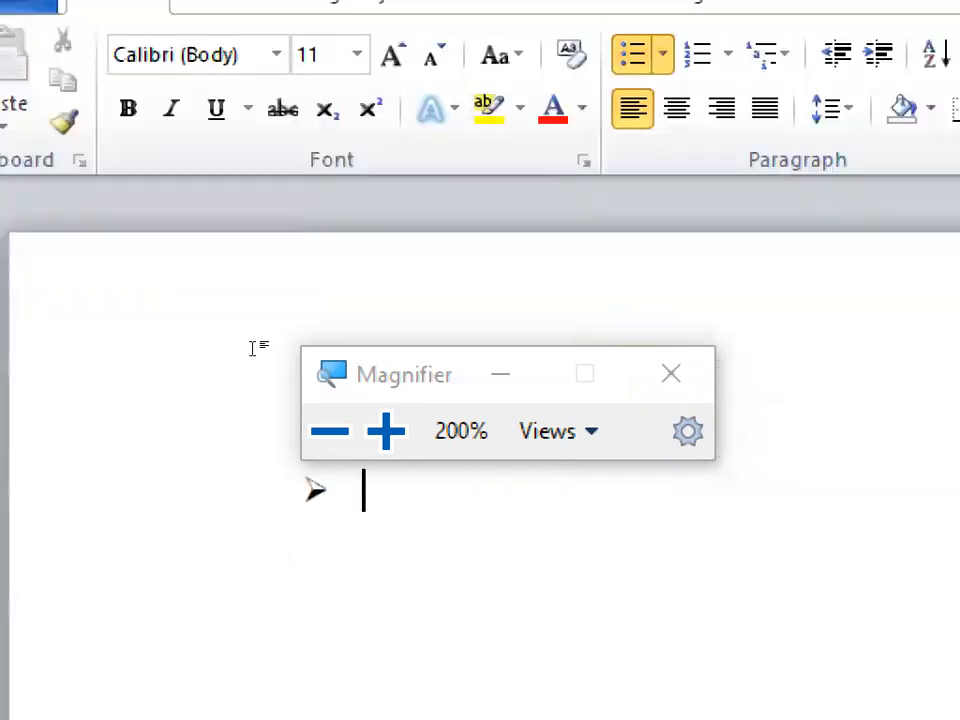
Enter the list items "GCC", "BCA" and "A Div" on separate bulleted lines
type("GCC")
key("Return")
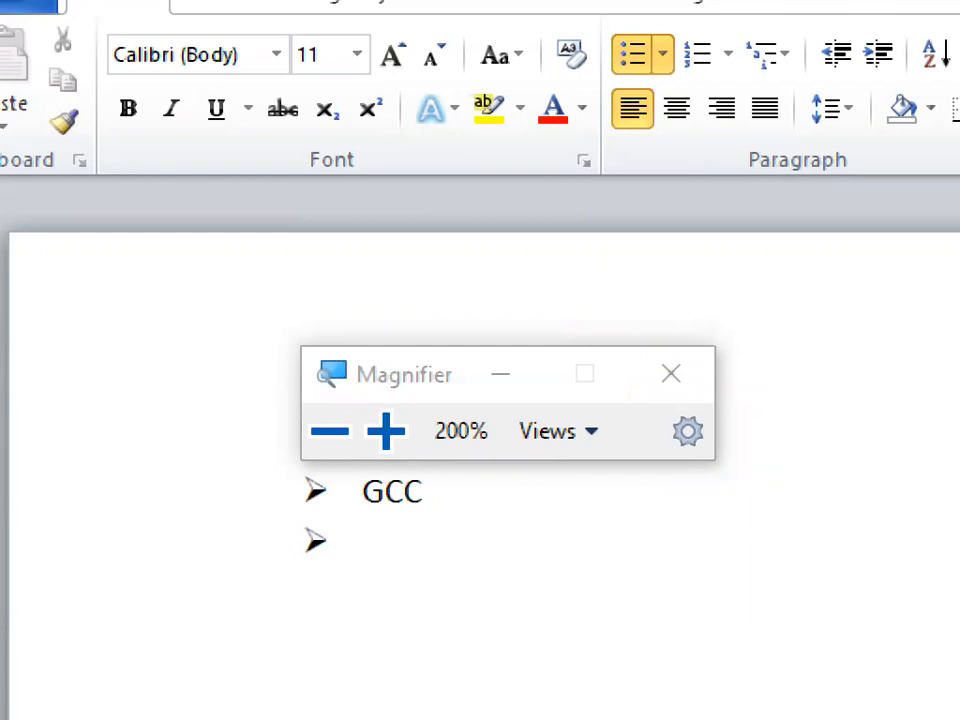
type("BCA")
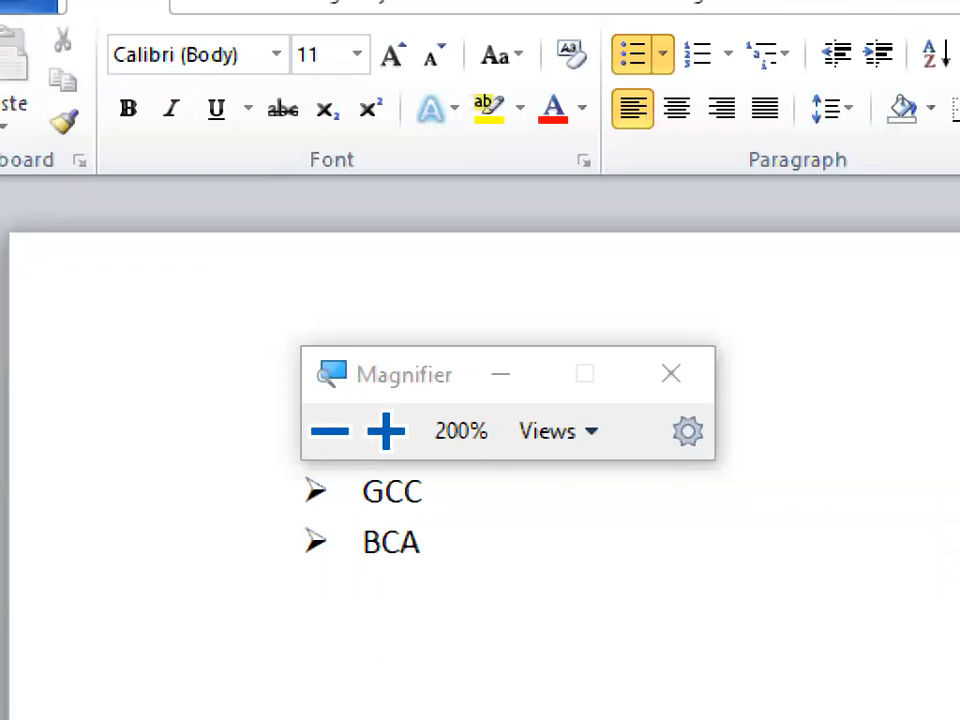
key("Return")
type("A Di")
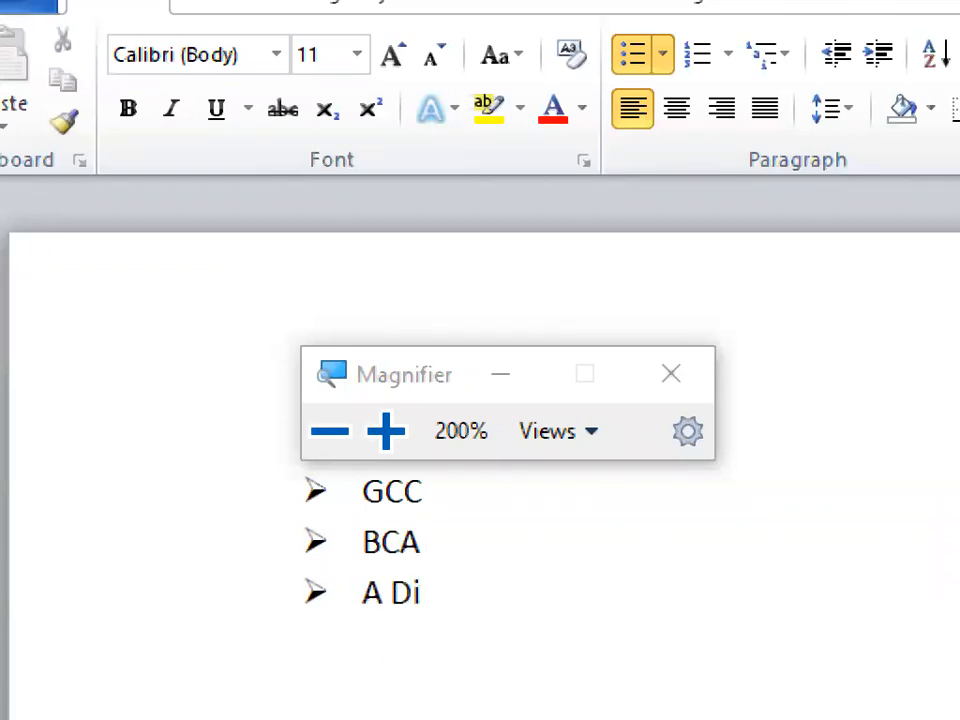
type("v")
Change the bullets of the GCC, BCA and A Div items to solid round bullets
left_click(648, 132)
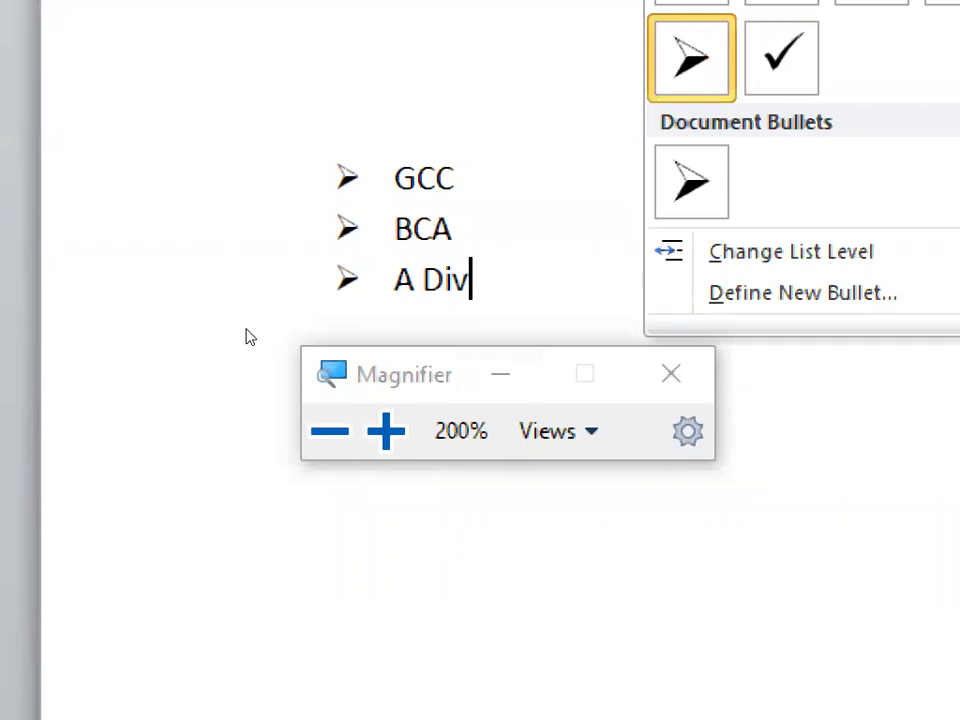
left_click(248, 336)
left_click_drag(200, 282, 248, 326)
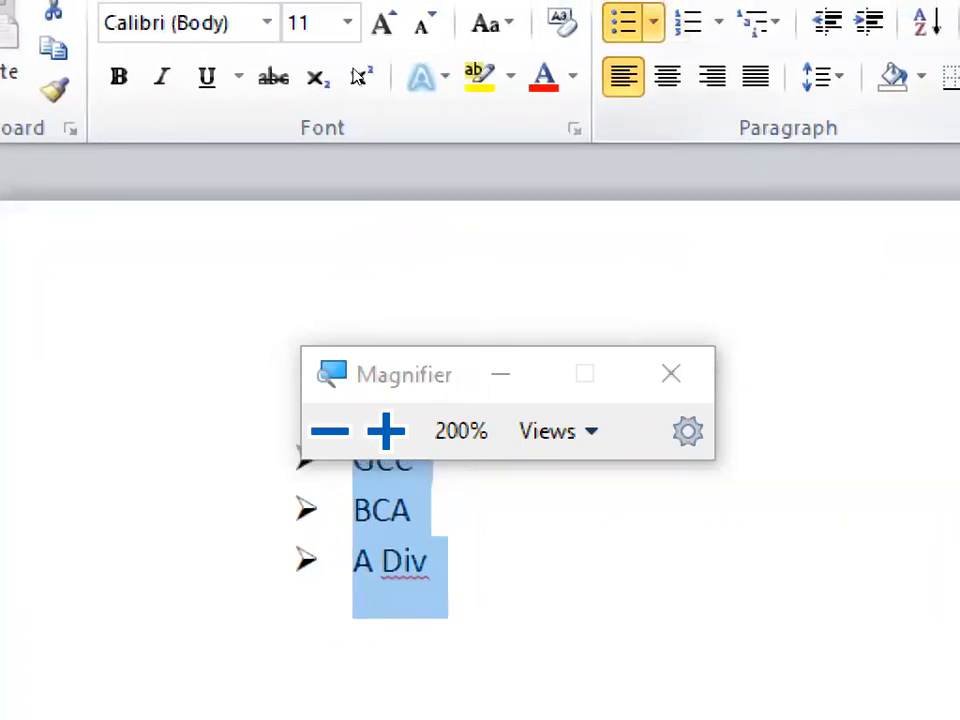
left_click(652, 22)
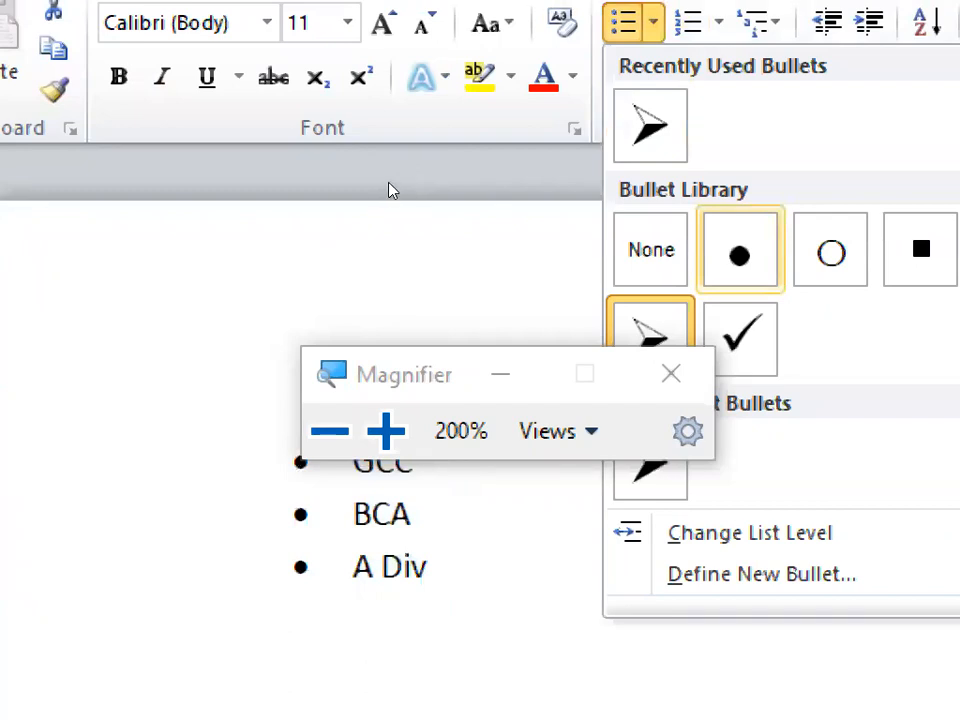
key("Return")
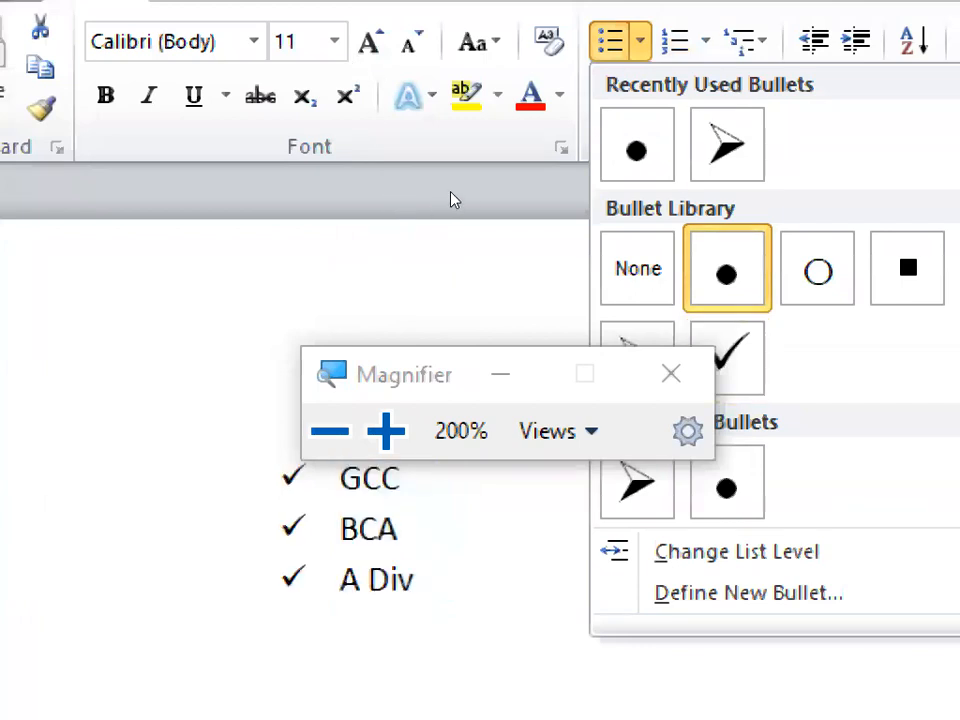
Delete the three-item bulleted list and remove the bullet left on the empty line
left_click(705, 41)
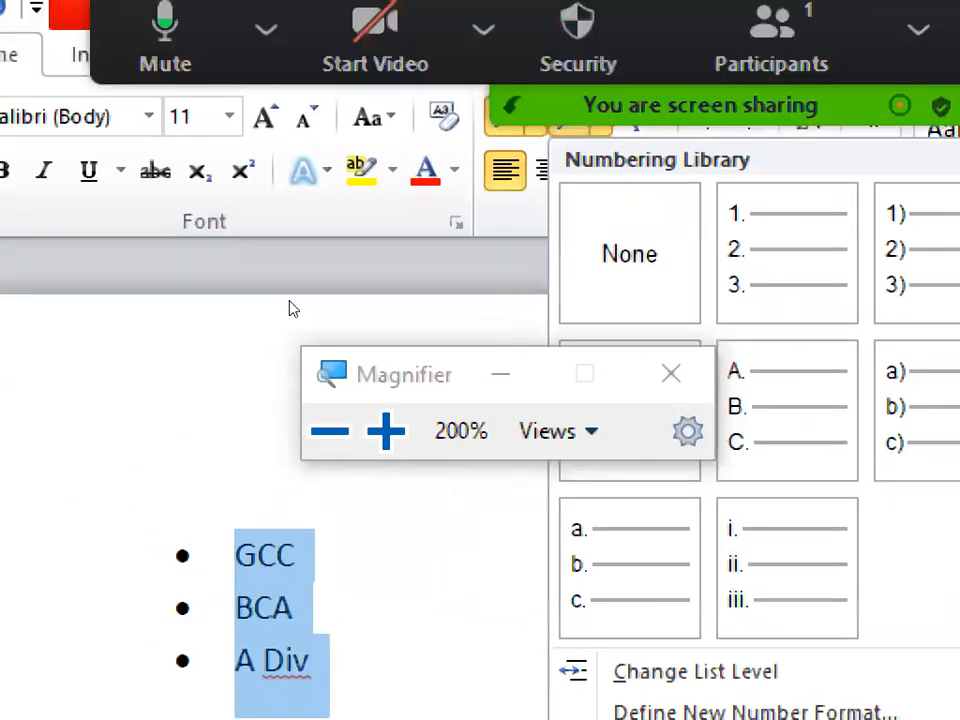
key("Escape")
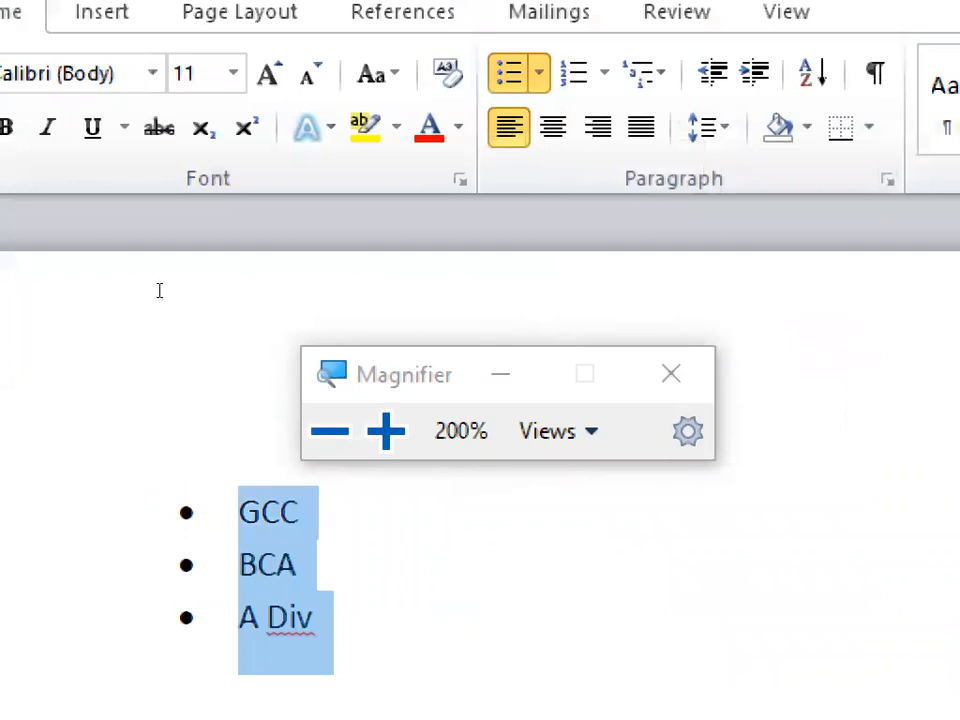
key("BackSpace")
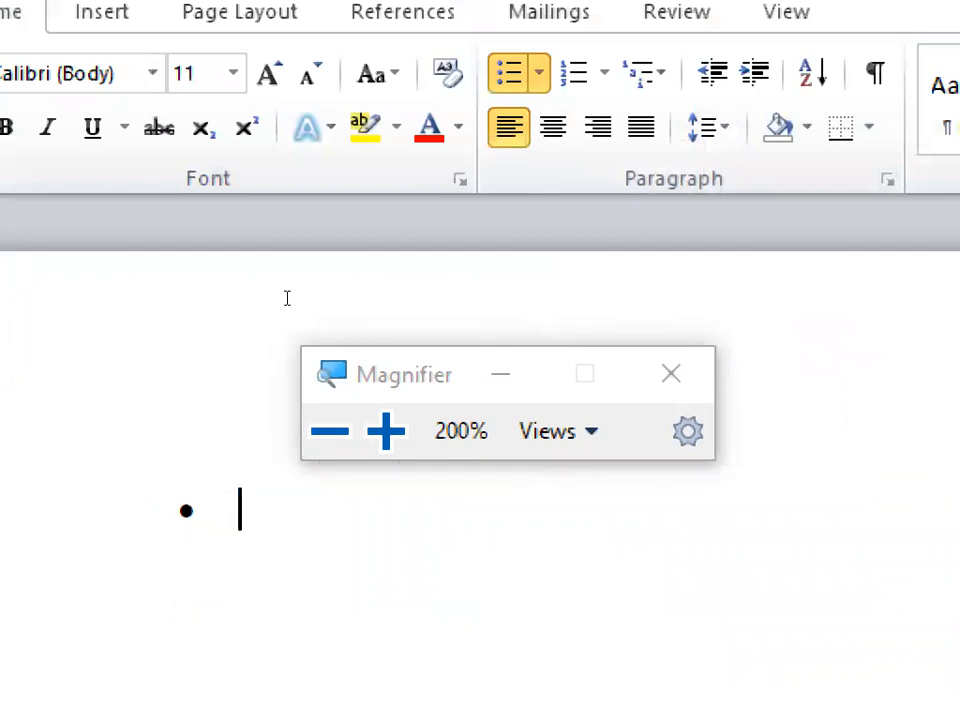
key("BackSpace")
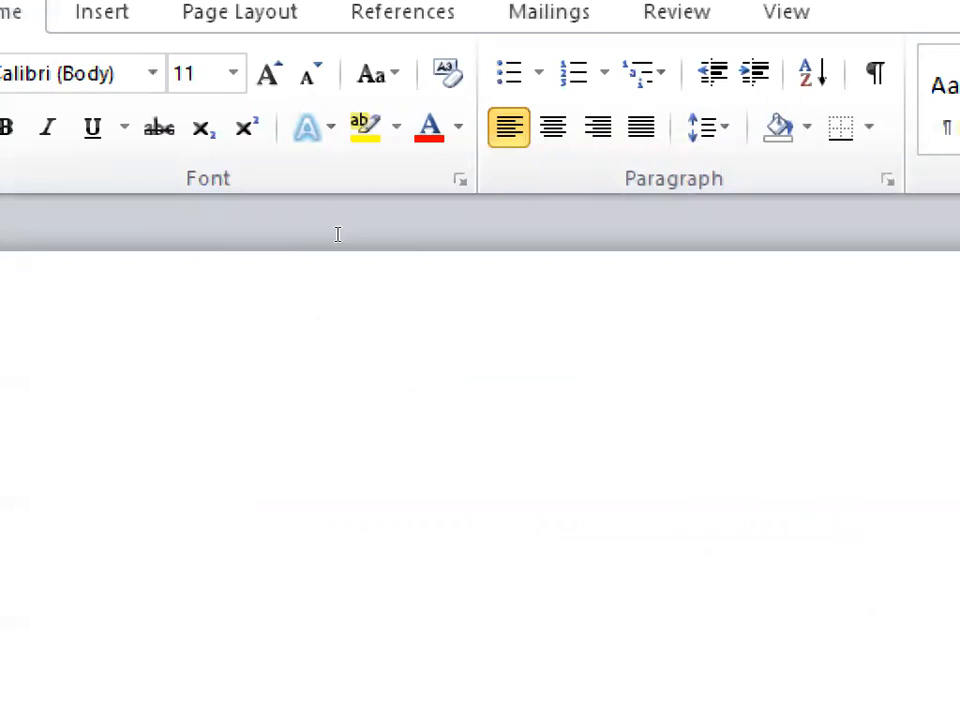
Enter the heading "KARNATAKA LAW SOCIETY" in the blank document
type("KARNA")
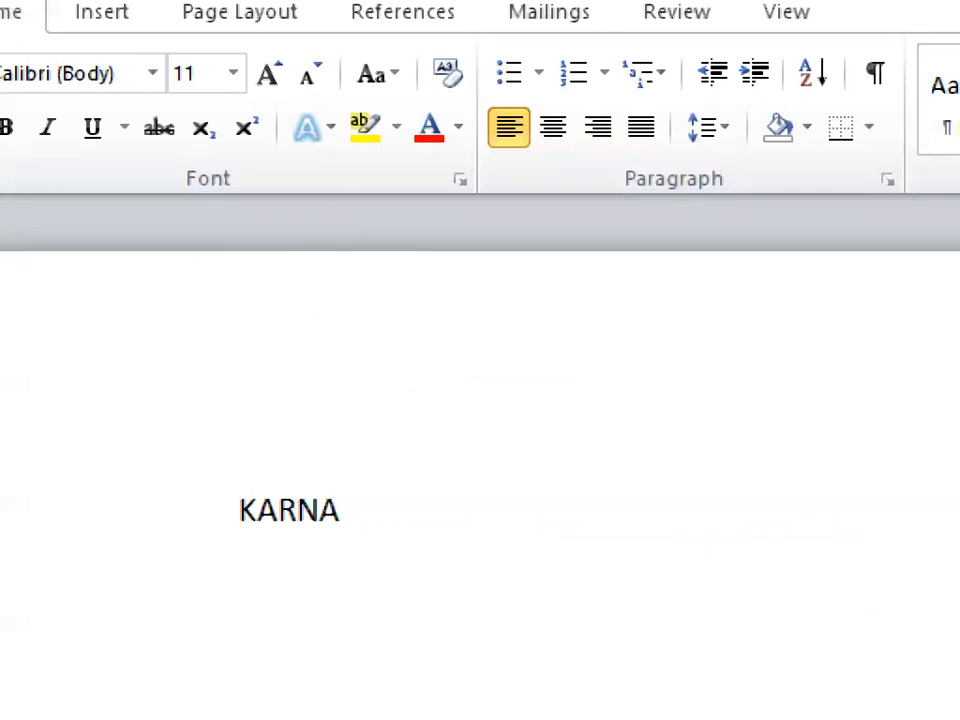
type("TAKA LA")
key("BackSpace")
key("BackSpace")
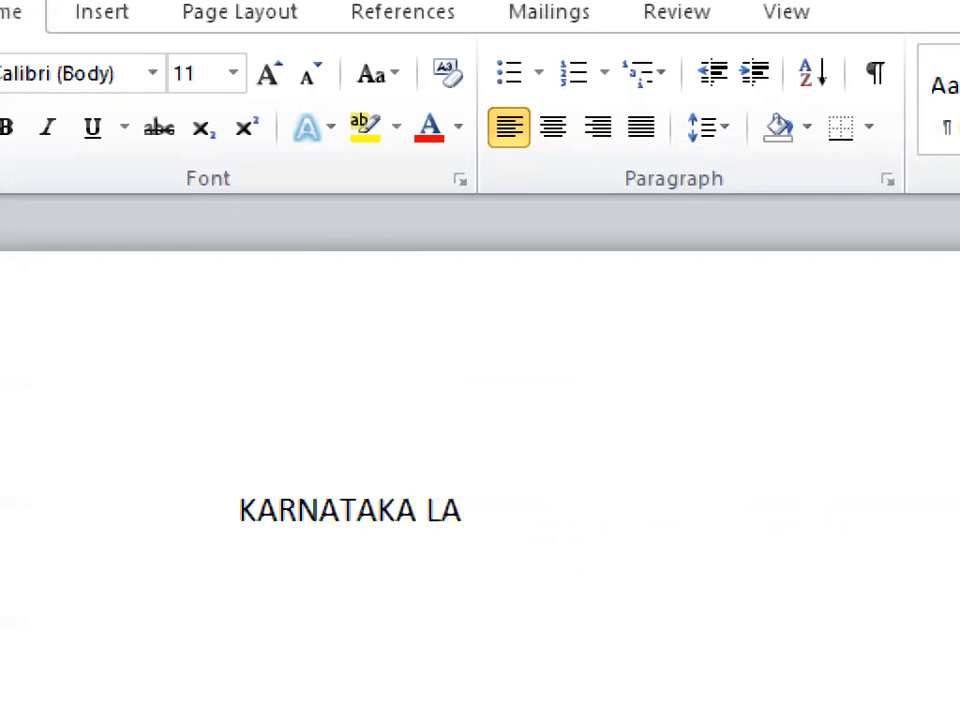
type("W SOCIETY")
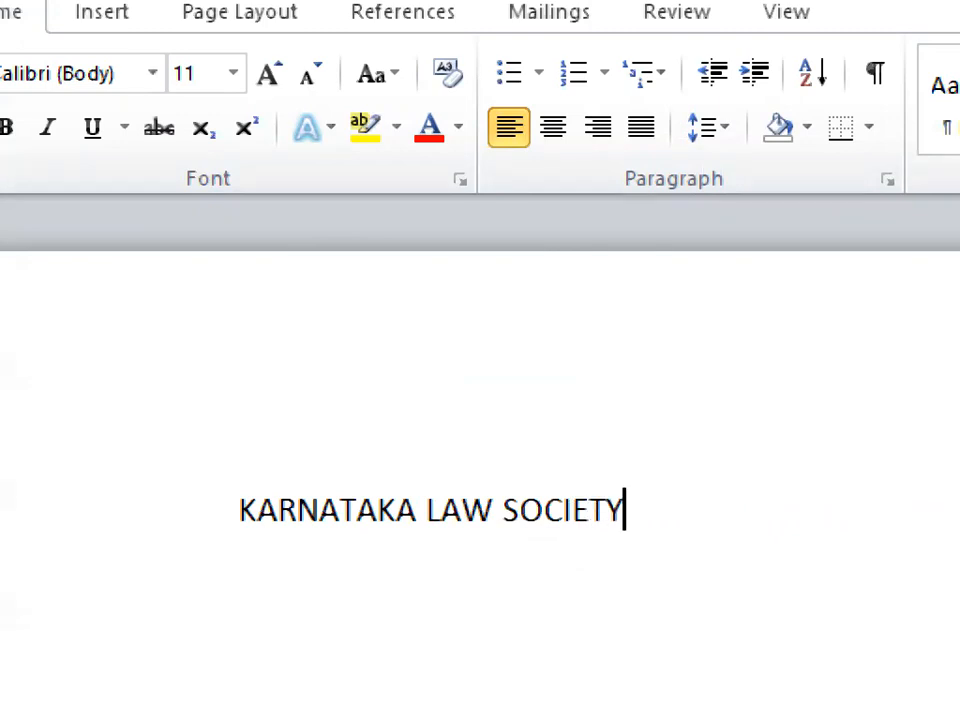
Center the KARNATAKA LAW SOCIETY heading and format it in bold Times New Roman, size 14
scroll(238, 410, "down", 2)
scroll(127, 182, "up", 1)
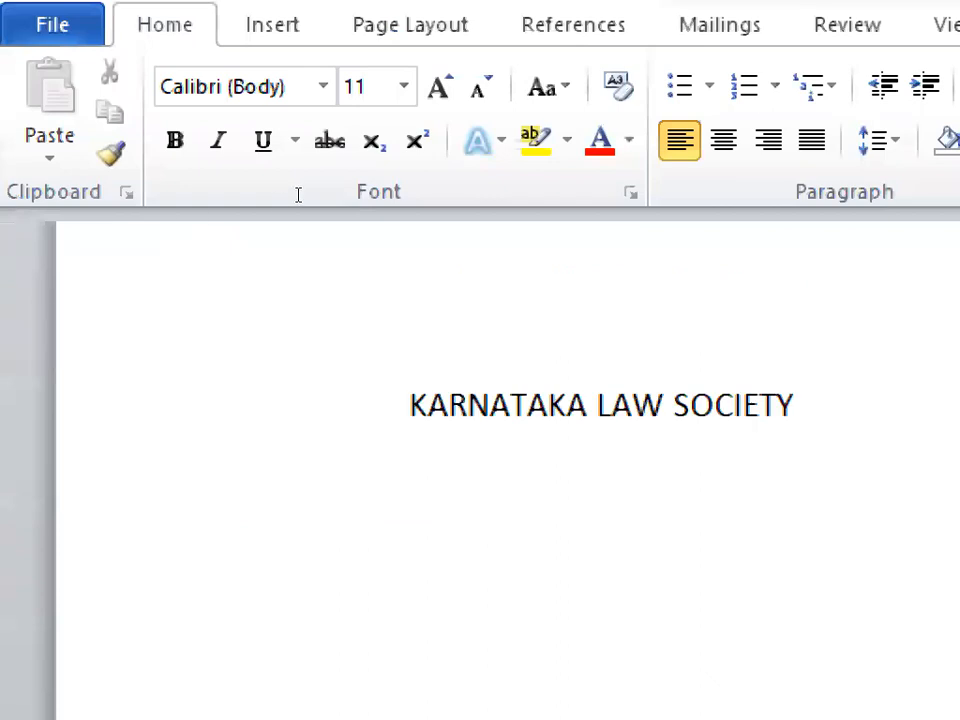
triple_click(530, 407)
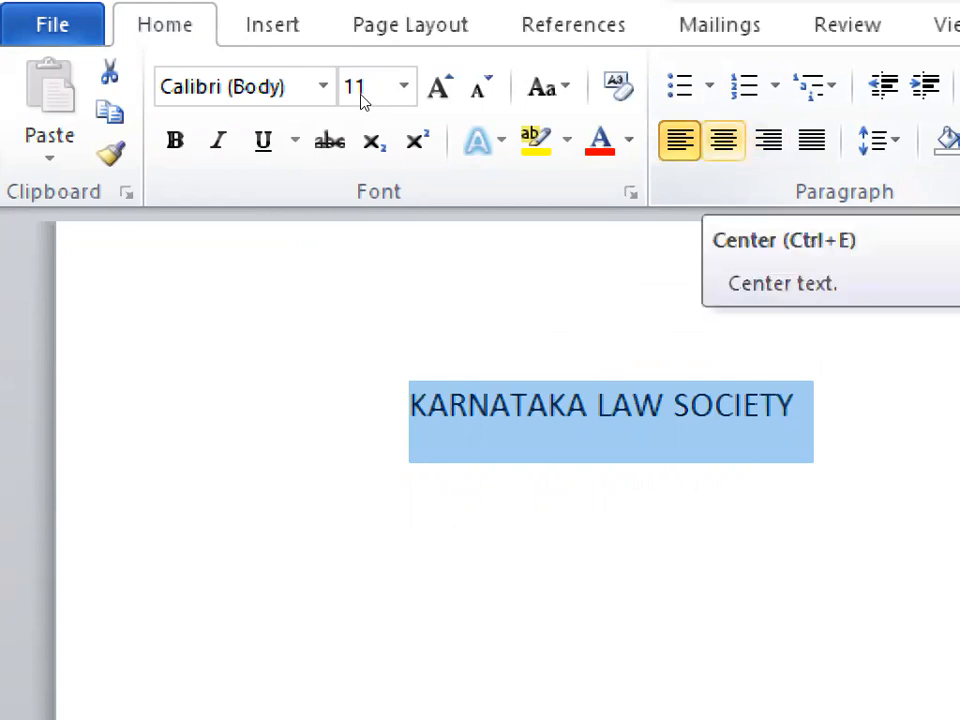
key("ctrl+e")
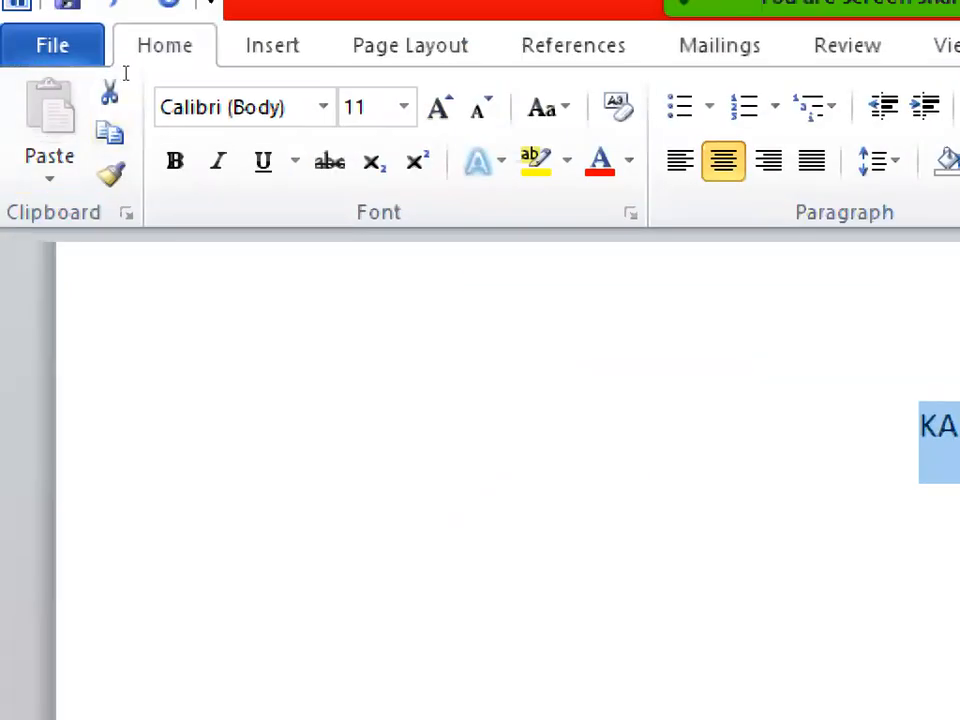
left_click(323, 107)
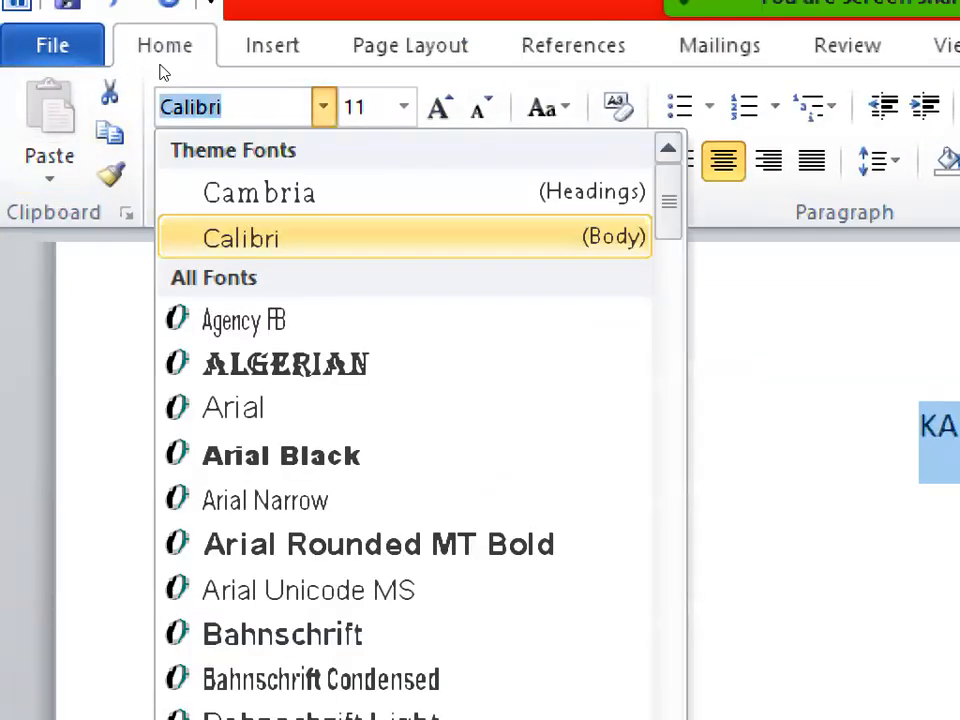
type("Times New Rom")
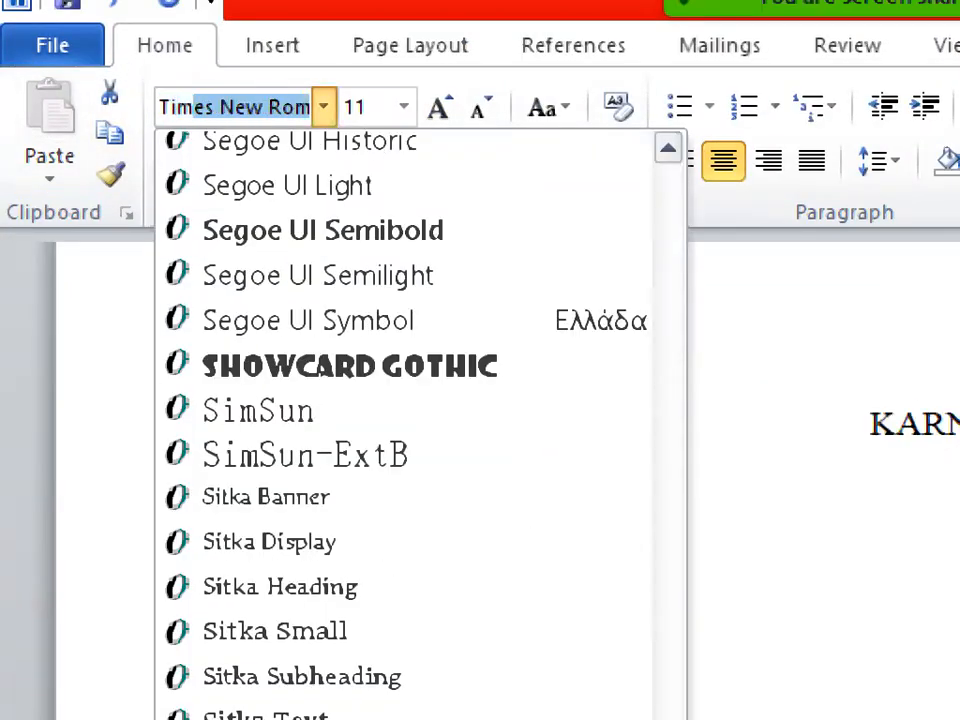
left_click(404, 107)
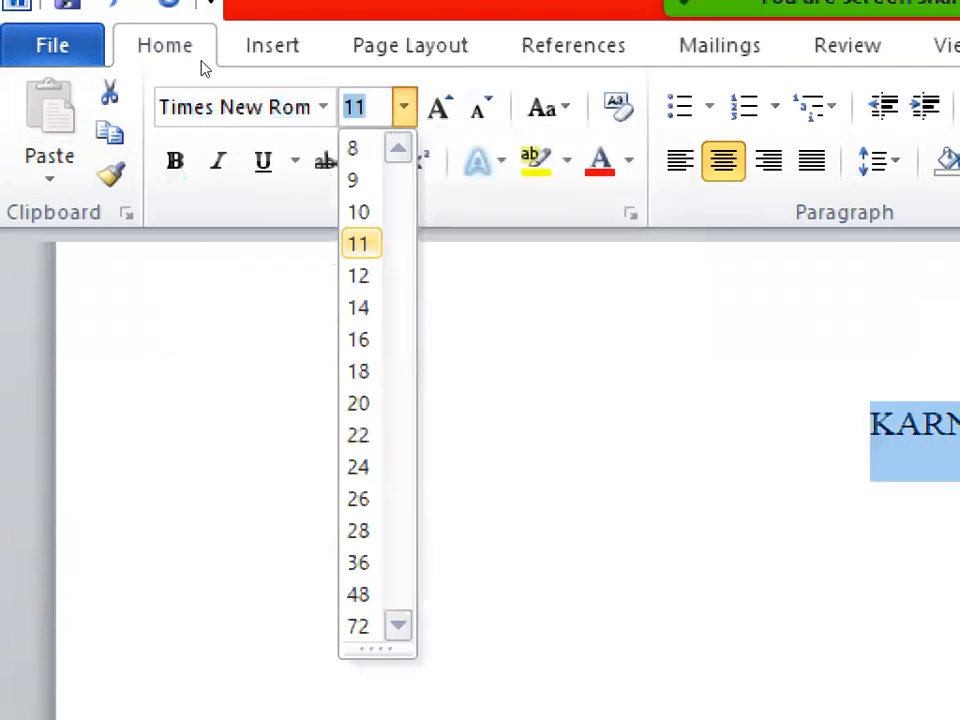
left_click(359, 308)
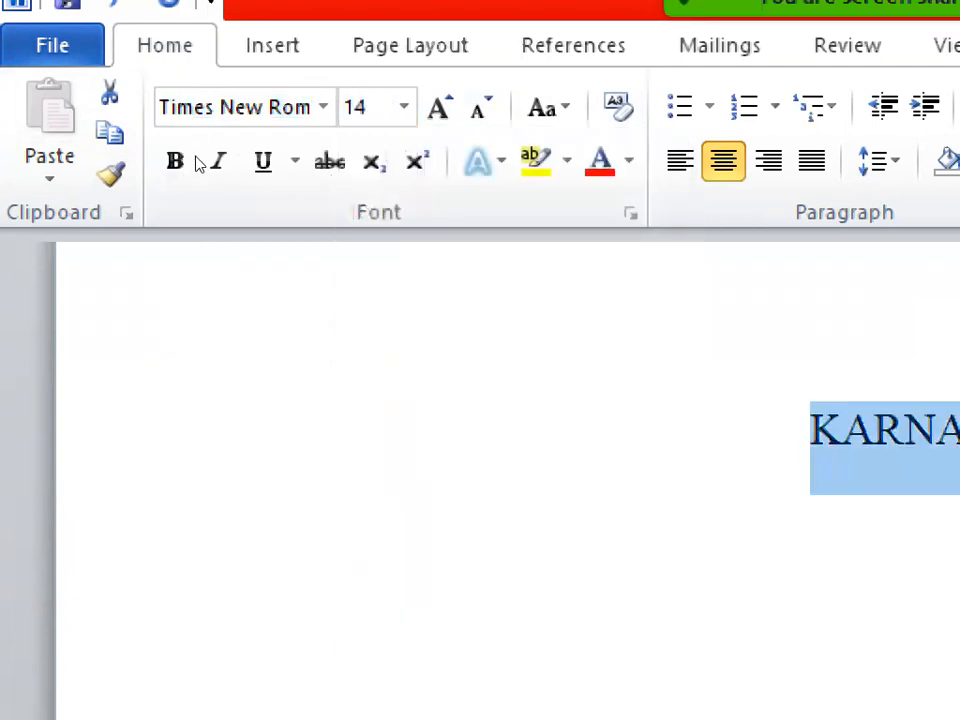
left_click(180, 169)
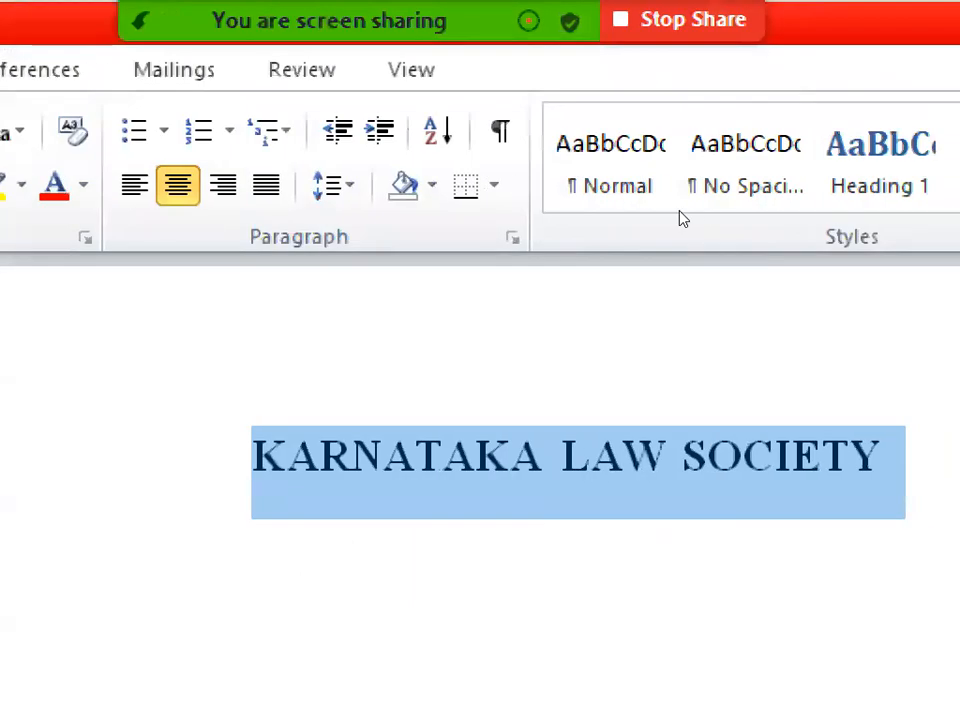
Add a new left-aligned line below the KARNATAKA LAW SOCIETY heading
key("Right")
key("Return")
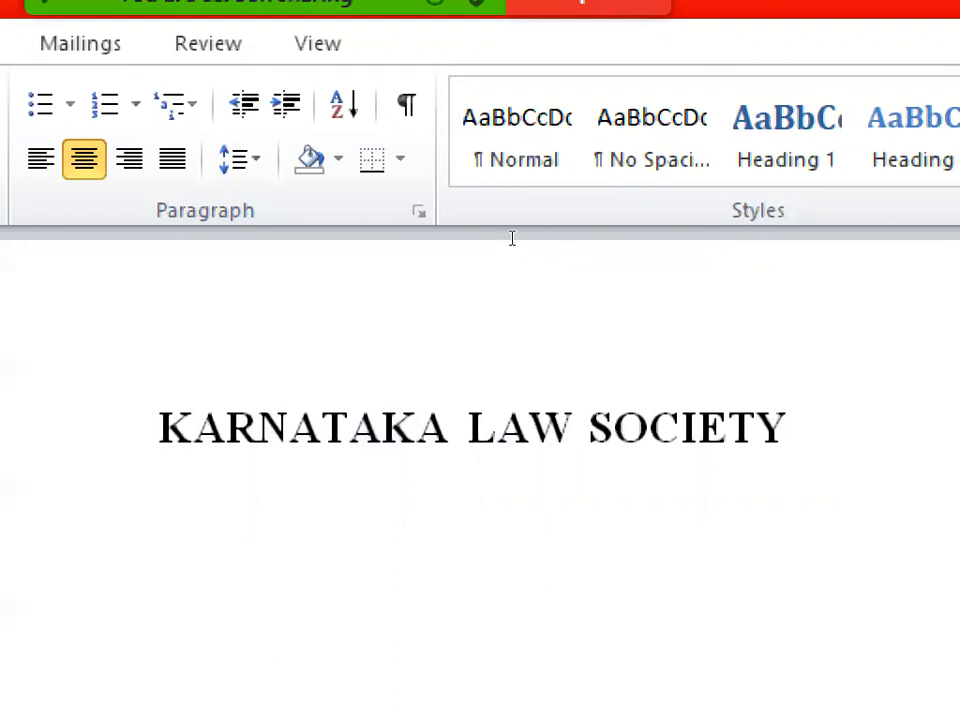
key("ctrl+l")
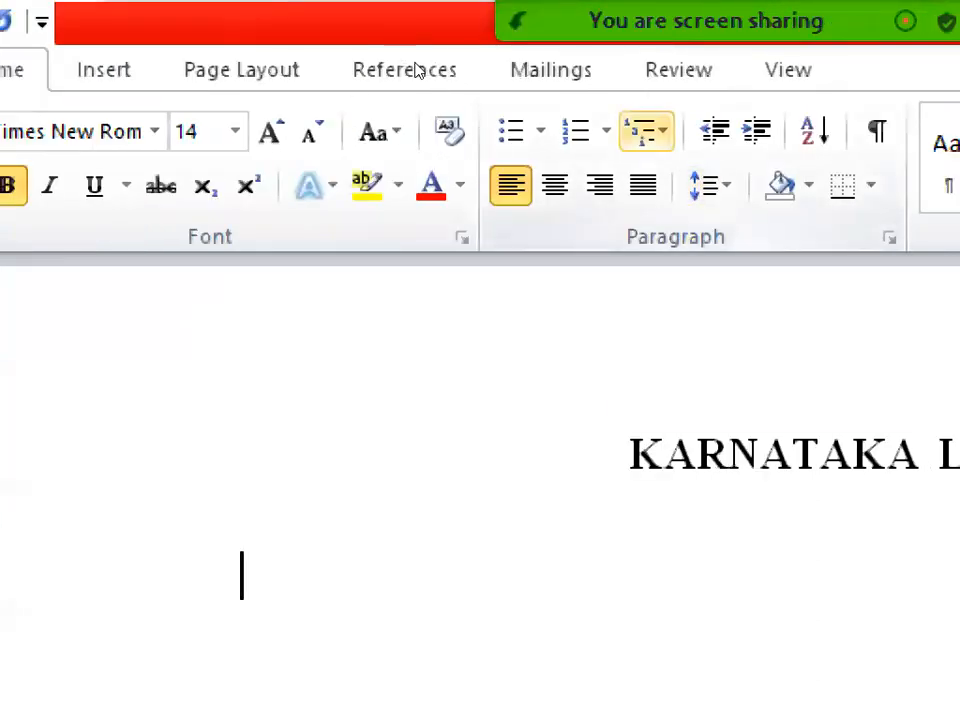
Try to define a new multilevel list with its default settings for the line below the heading
left_click(647, 131)
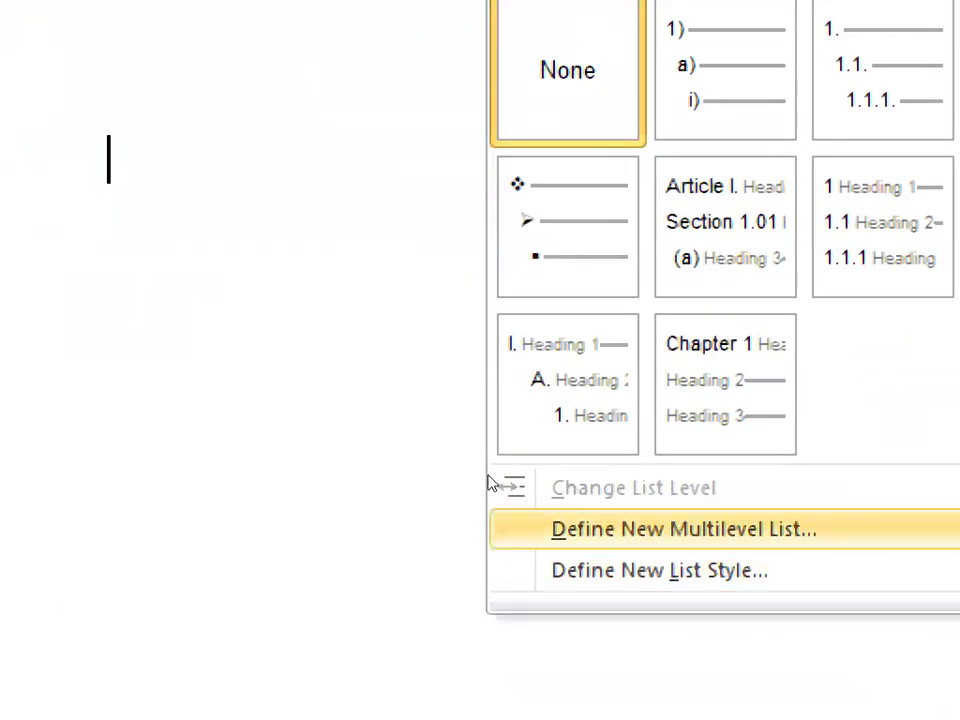
key("Down")
key("Up")
key("Return")
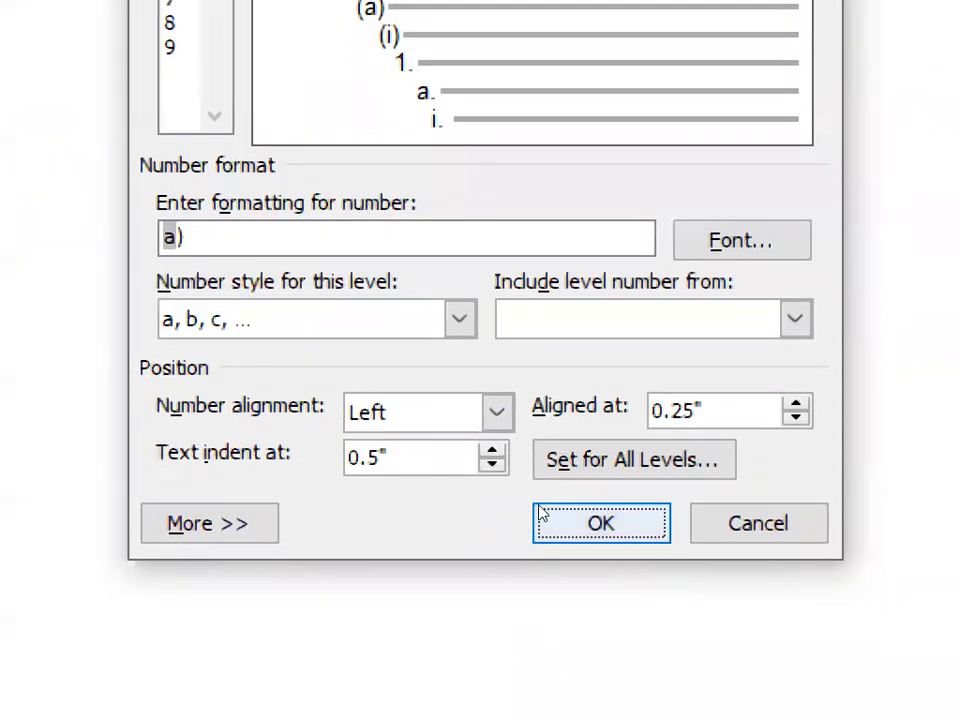
left_click(601, 523)
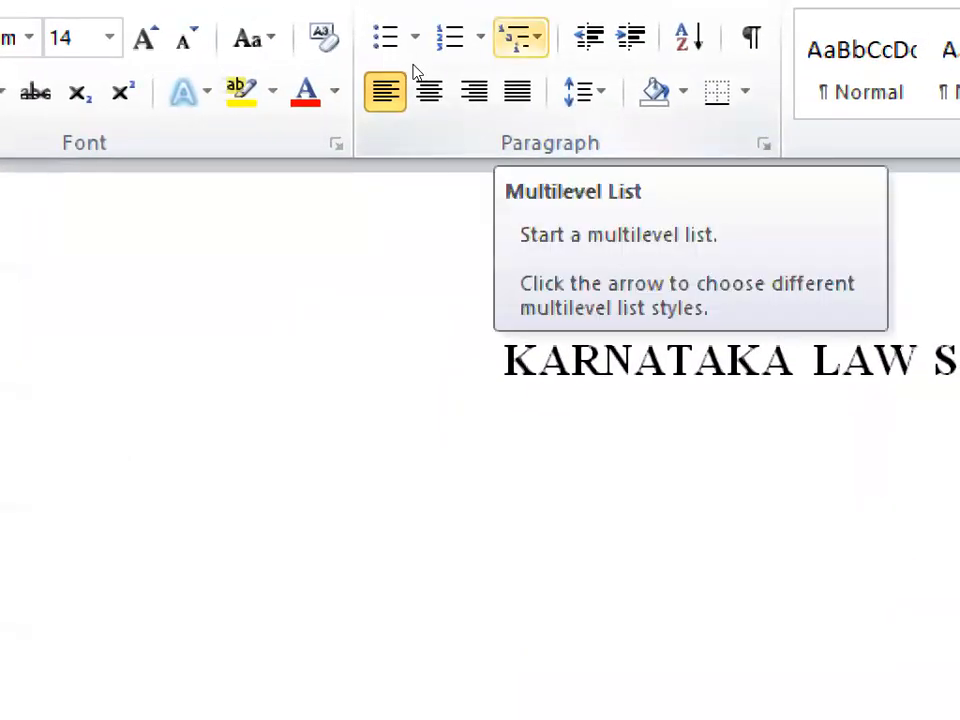
Define a new multilevel list for the empty line below the heading so that it starts with the number i)
left_click(522, 38)
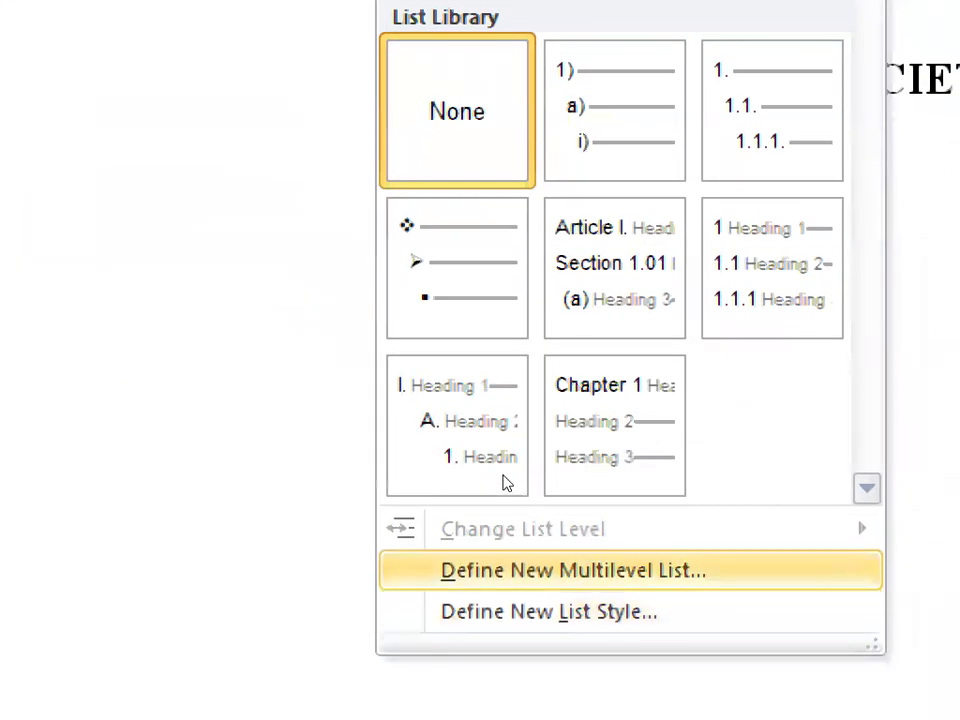
key("Return")
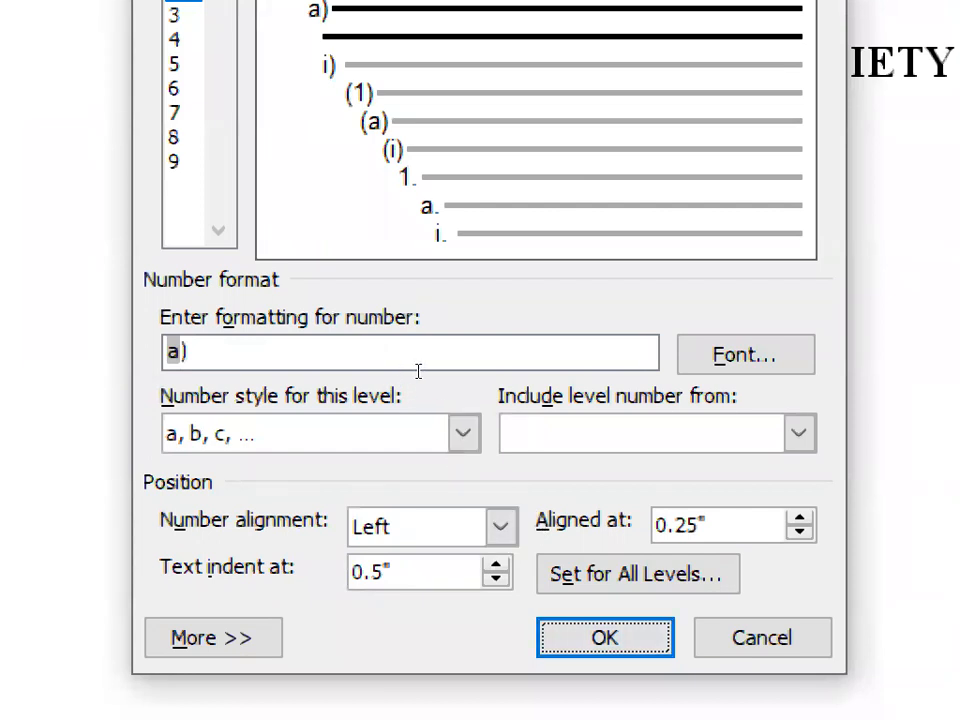
left_click(468, 422)
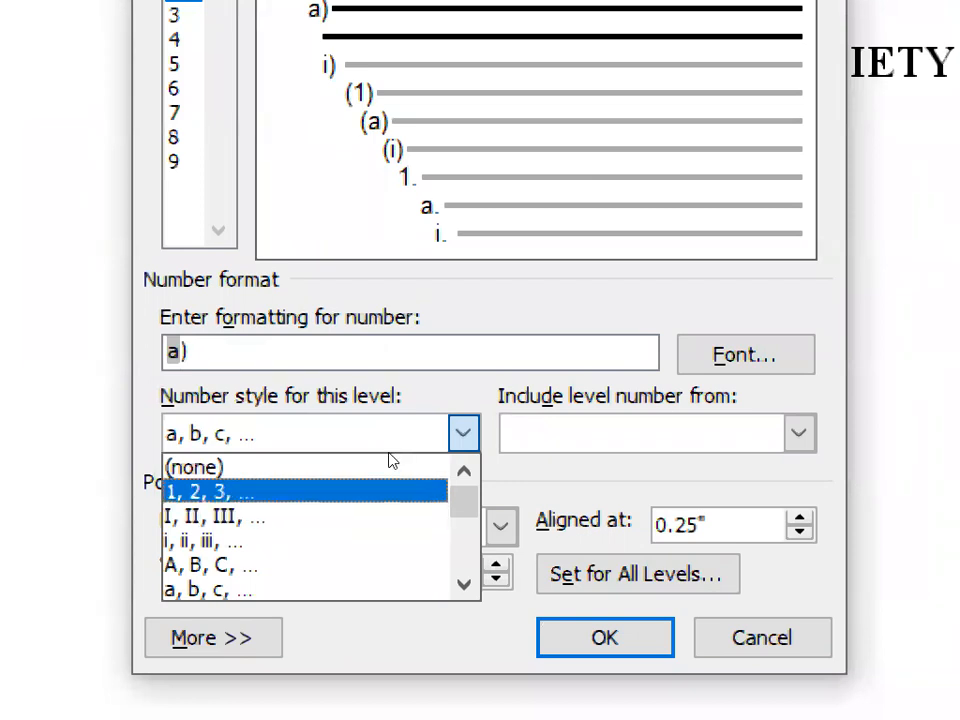
left_click(458, 389)
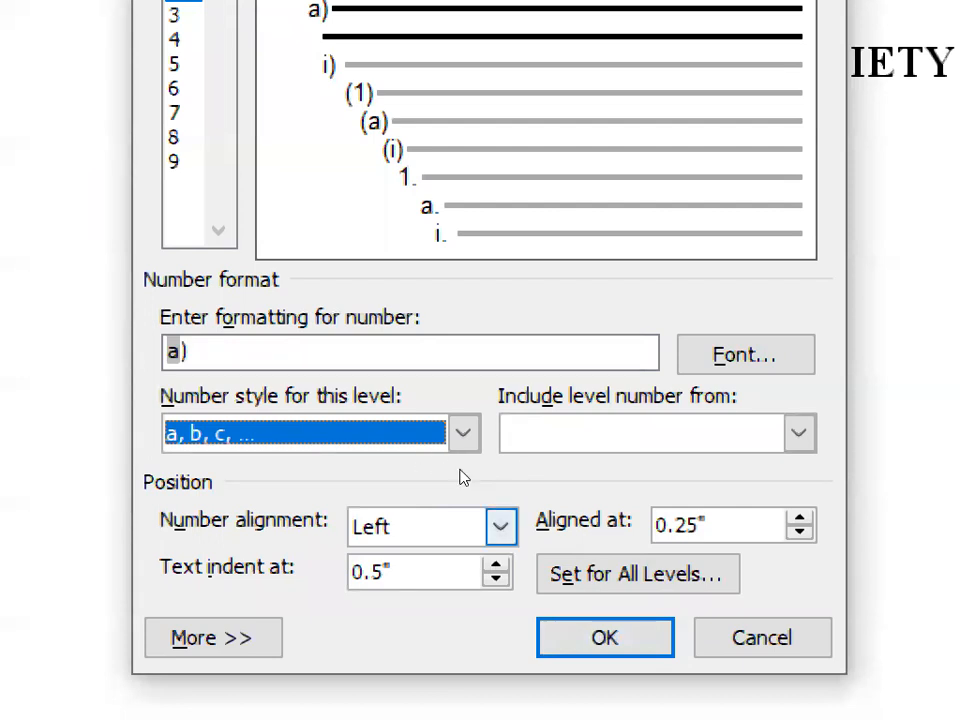
left_click(534, 514)
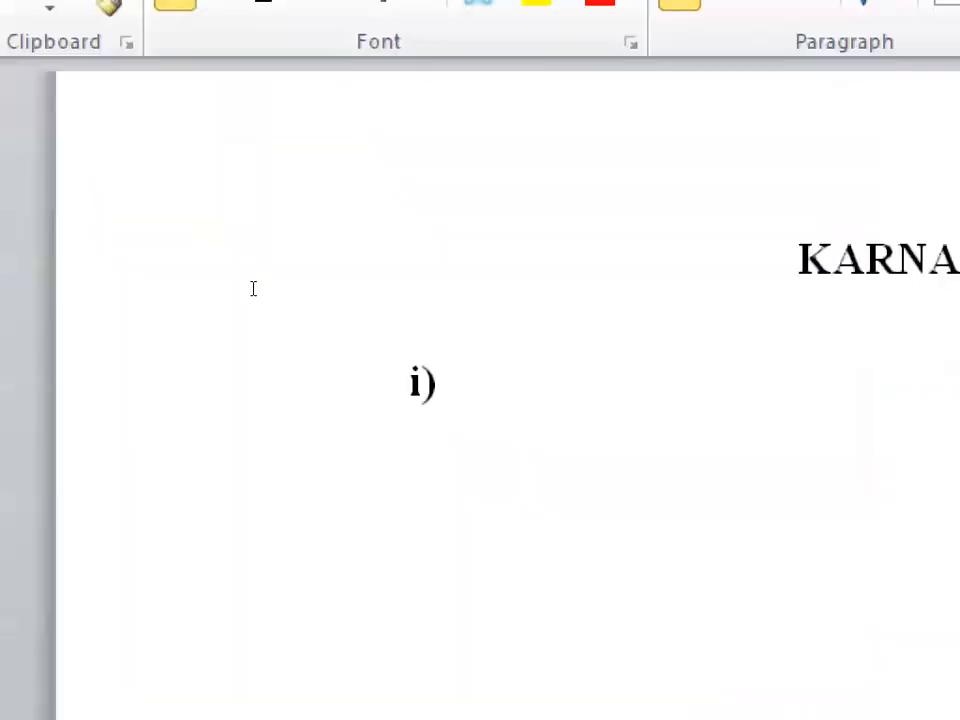
Enter "Gogte College of Commerce" as list item i) and add a line without a number below it
type("Go")
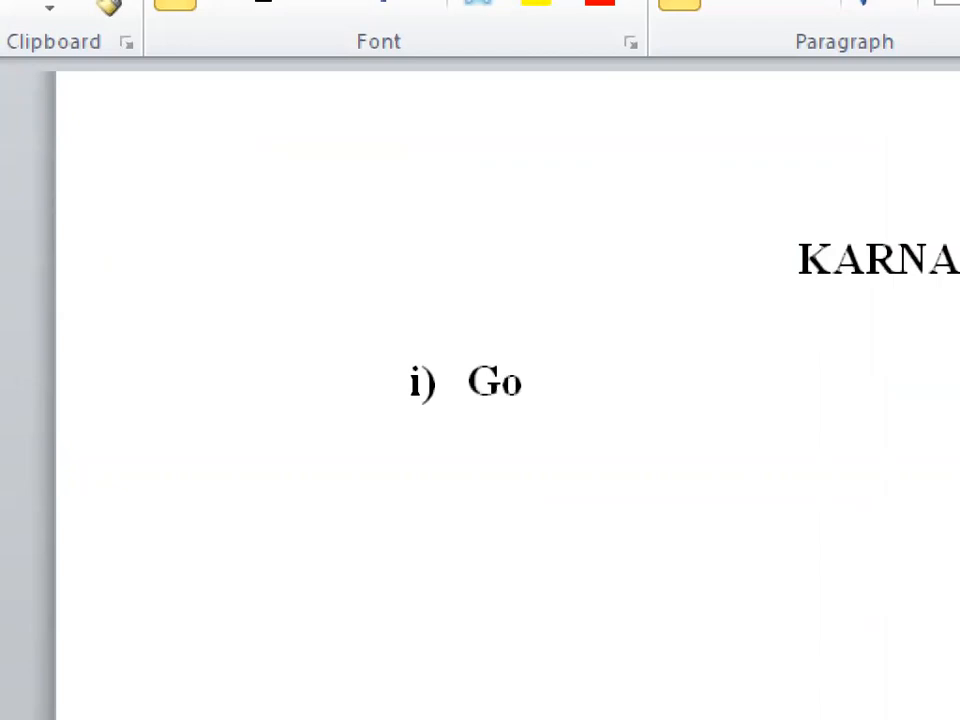
type("gte Co")
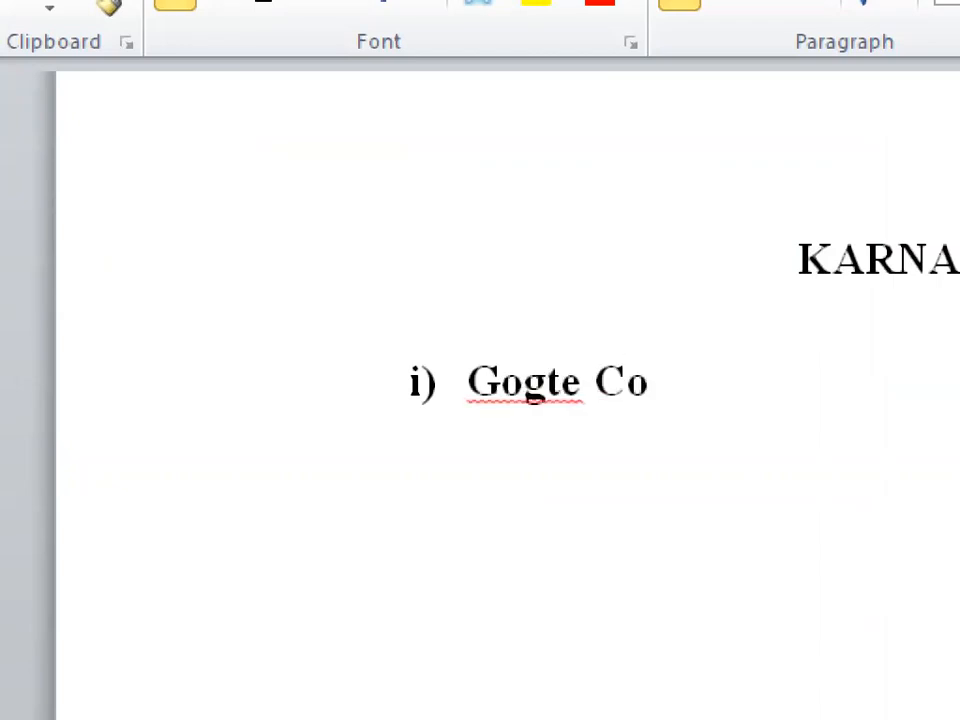
type("llege of C")
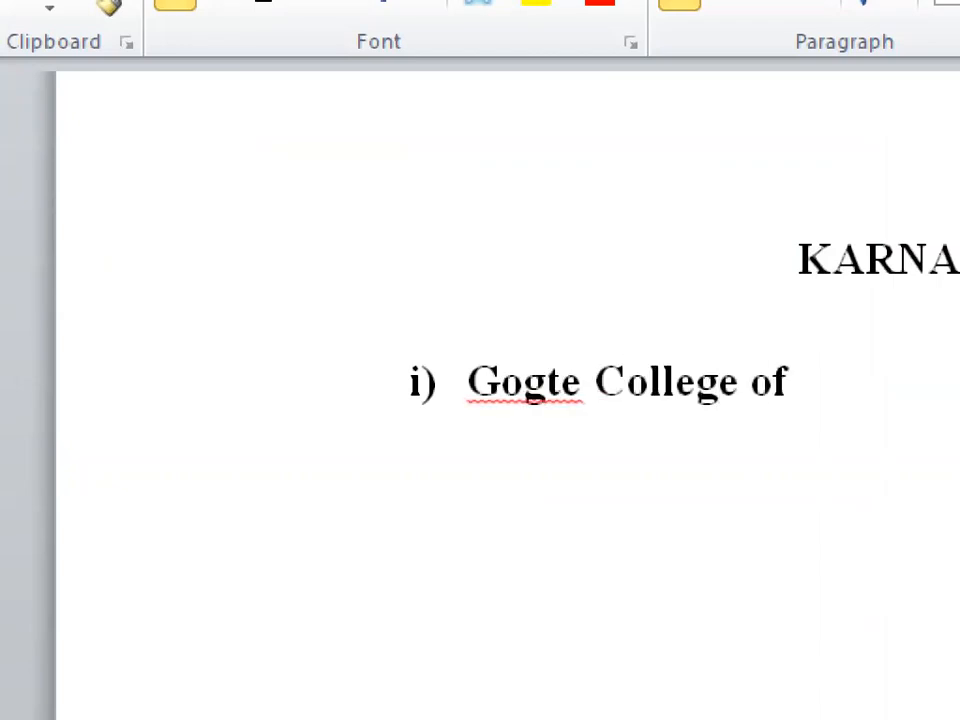
key("BackSpace")
type("ommerce")
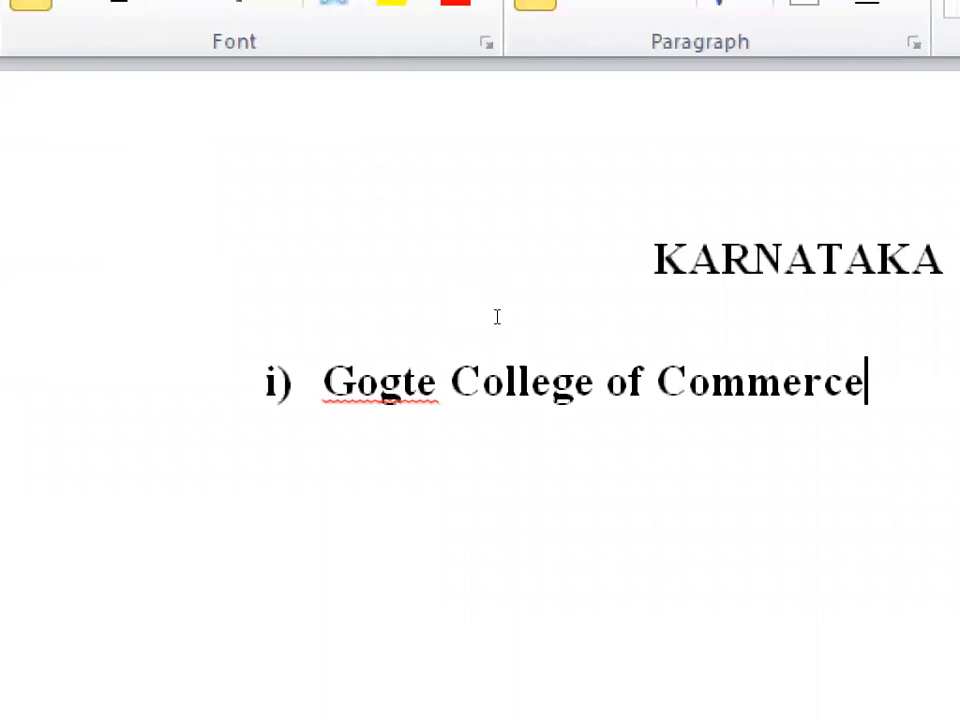
key("Return")
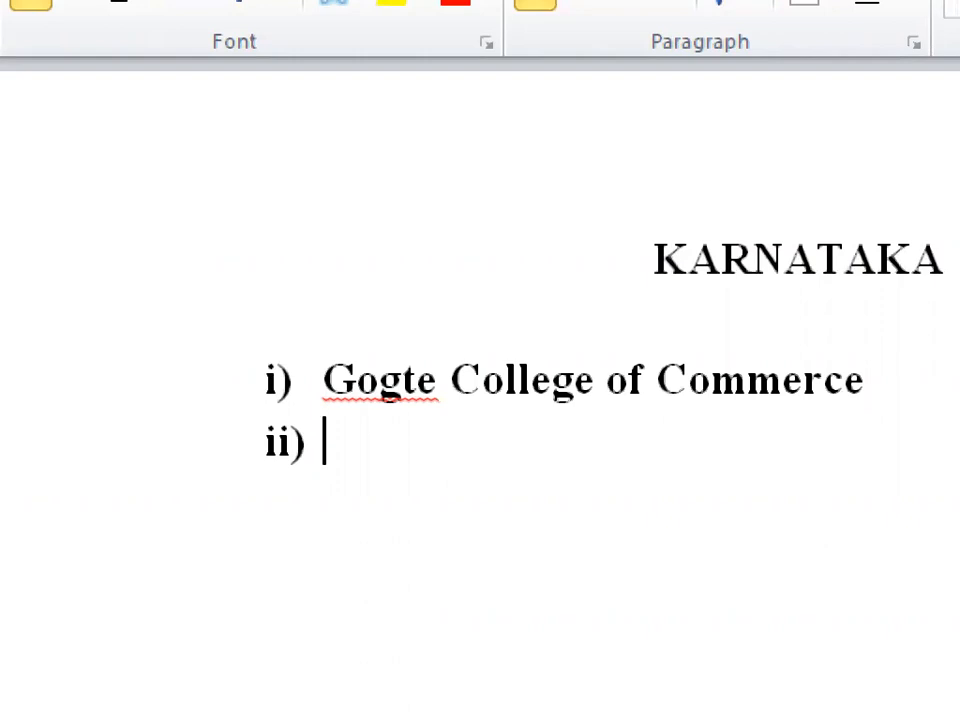
key("BackSpace")
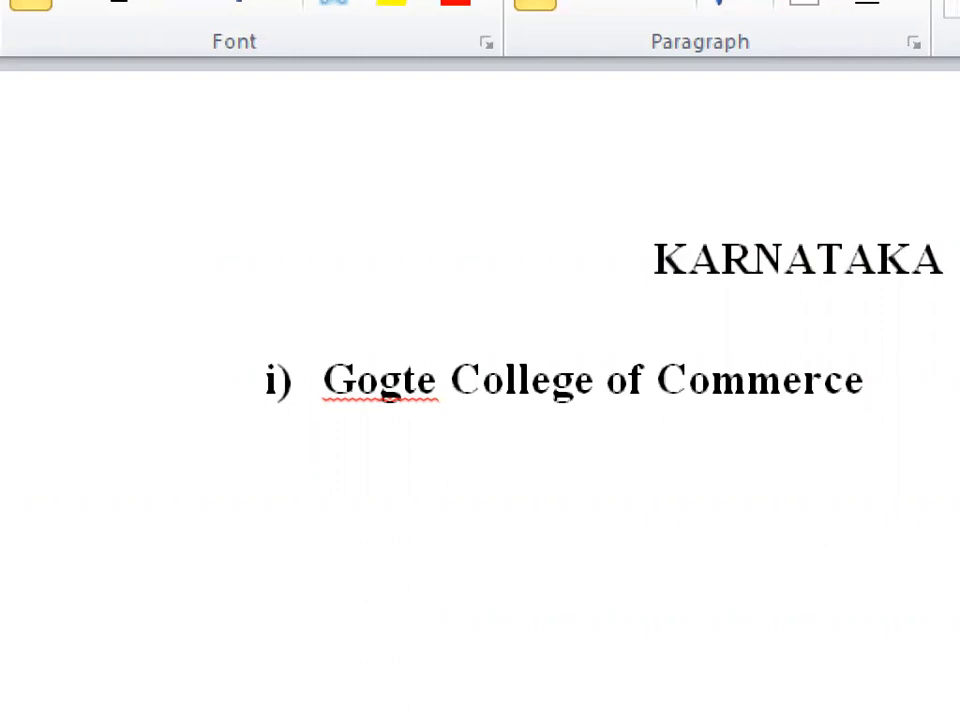
Begin an indented sub-item numbered (1) on the line below Gogte College of Commerce
key("BackSpace")
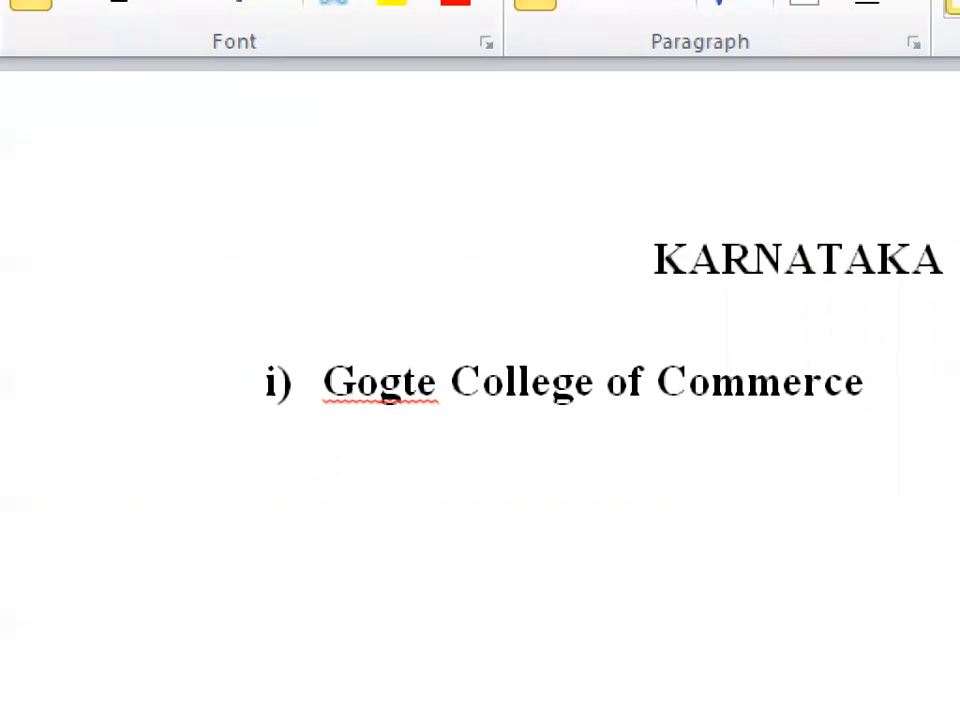
key("BackSpace")
key("Return")
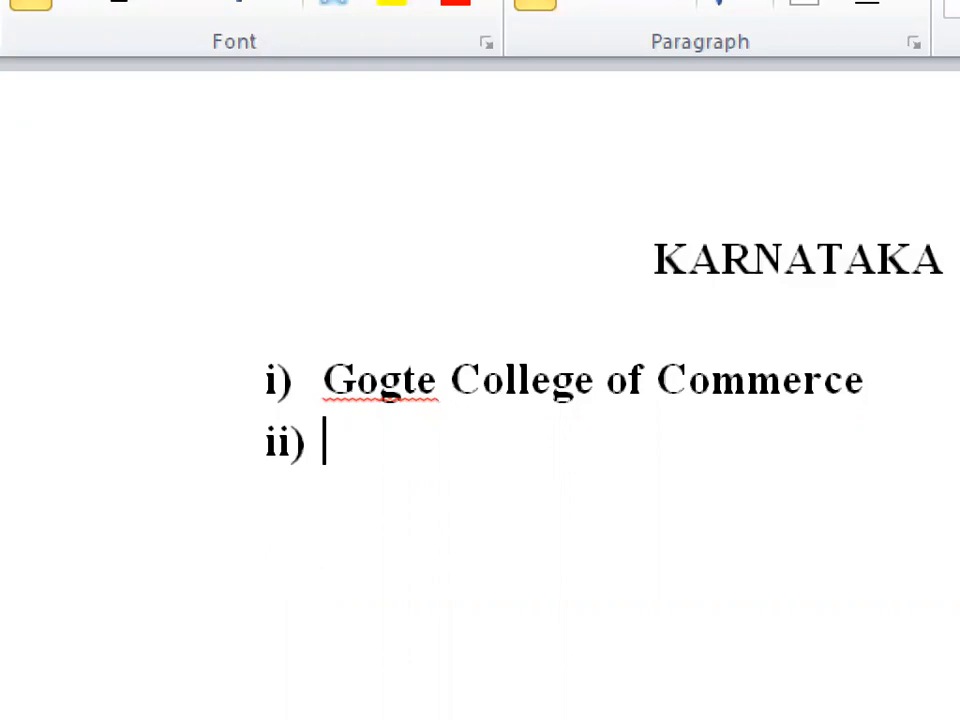
key("BackSpace")
type("(1)")
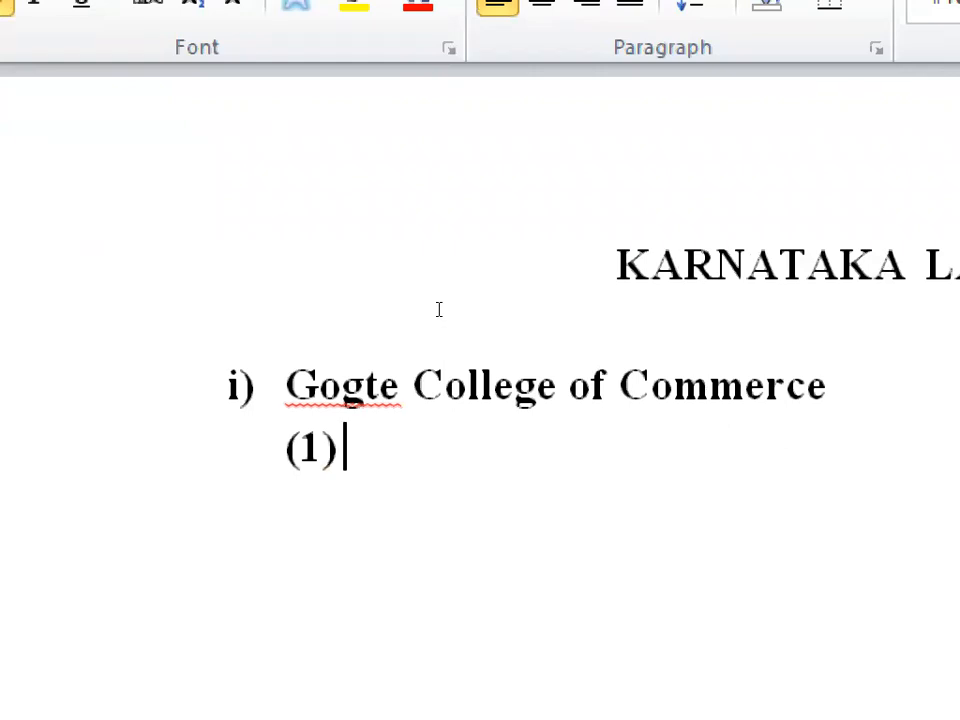
Enter "BCOM Bachelor of Commerce" as sub-item (1) and start sub-item (2) below it
type("B")
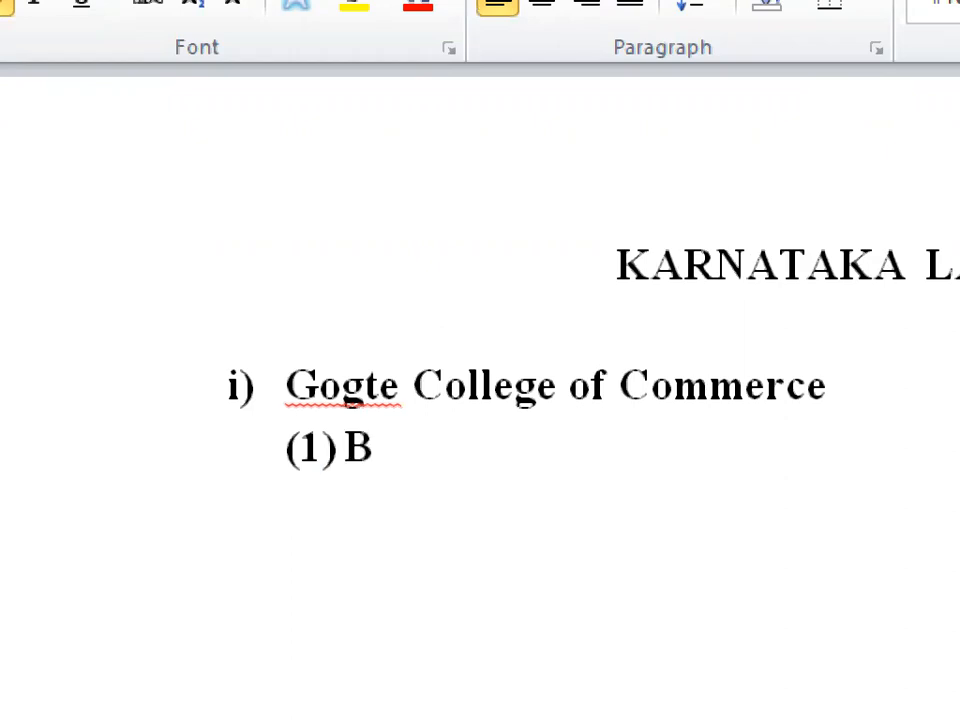
type("COM ")
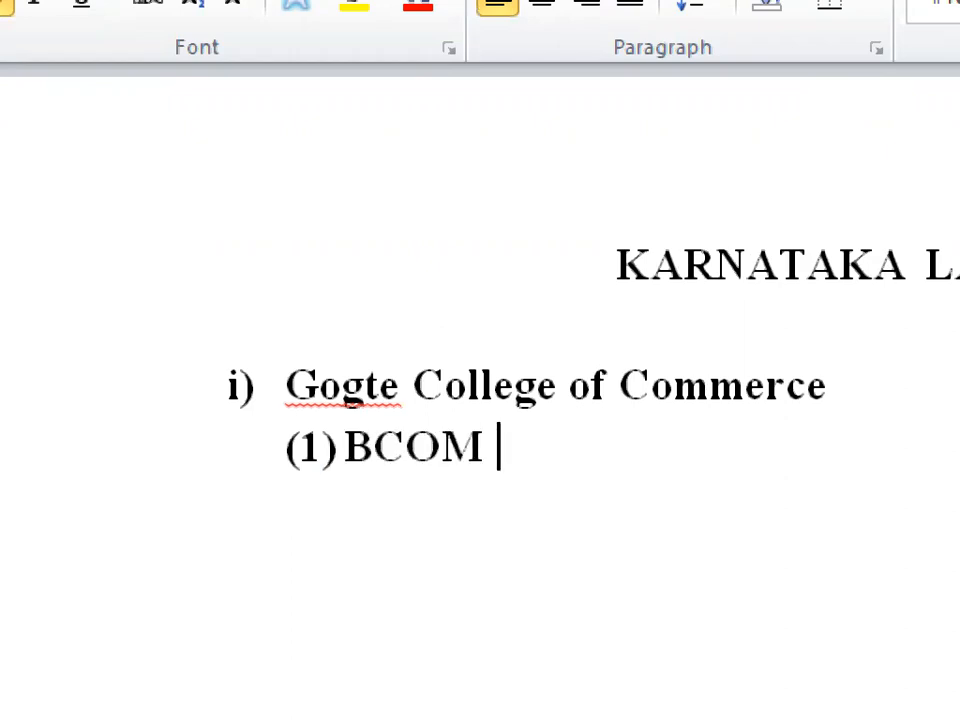
type("Bache")
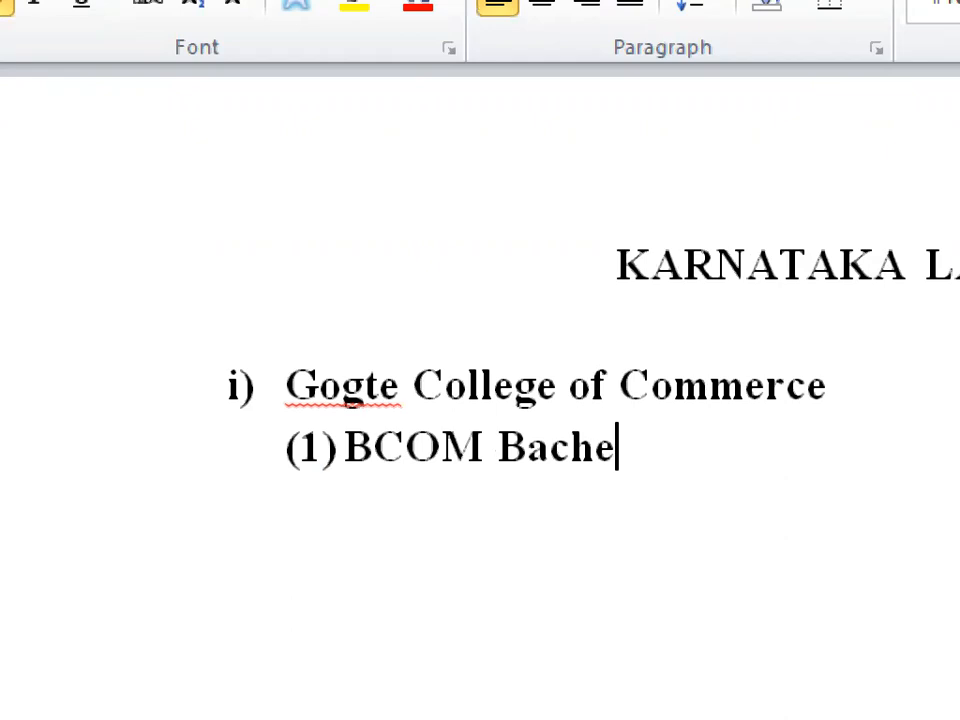
type("lor")
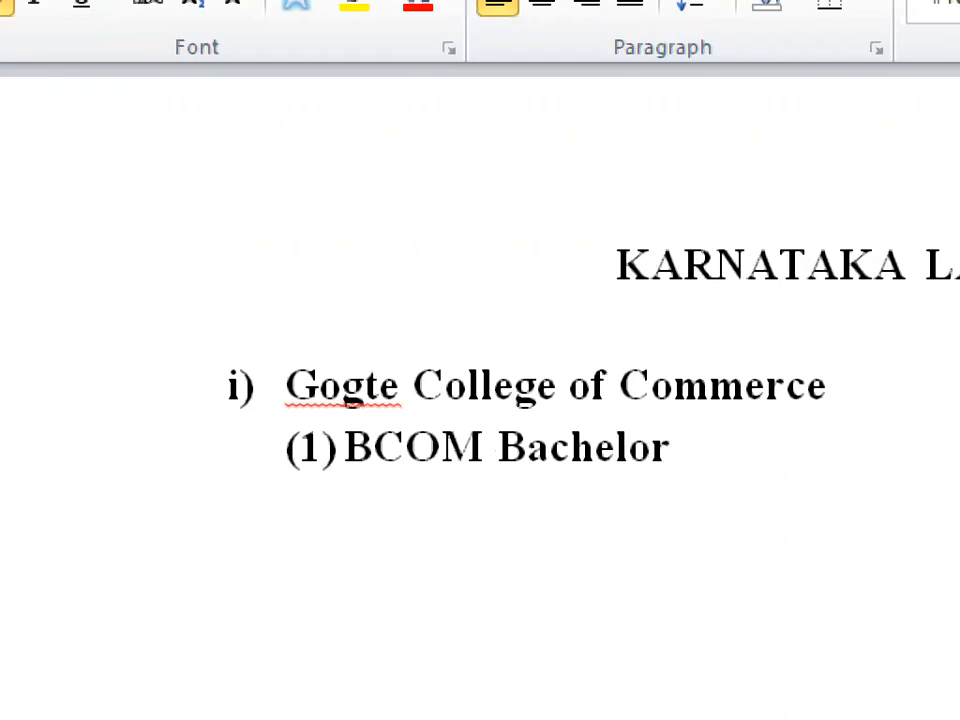
type(" of Co")
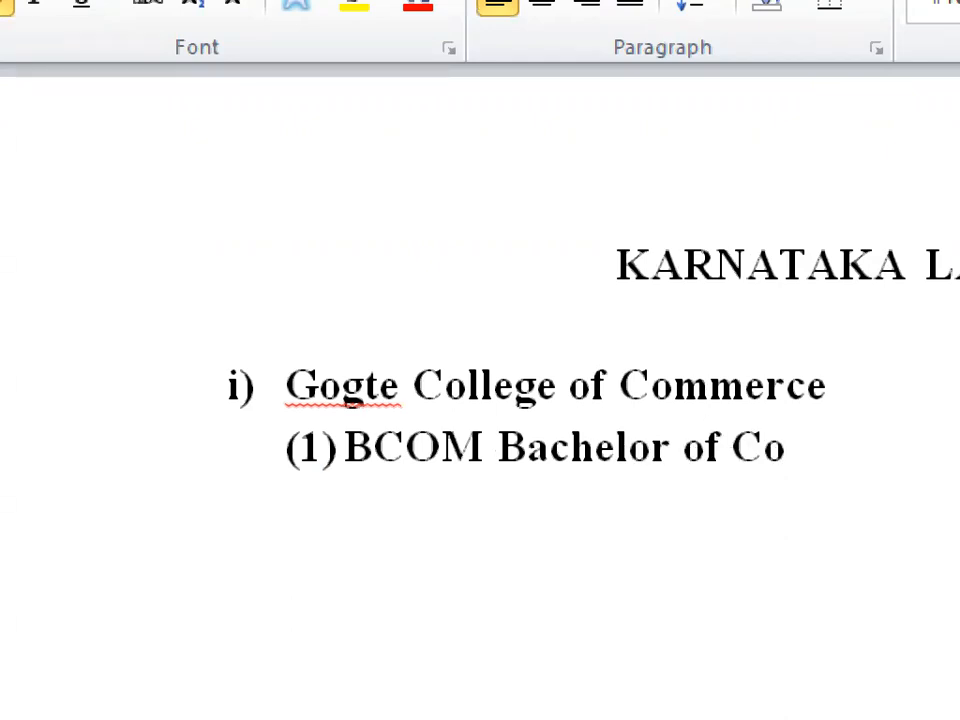
type("mmerce")
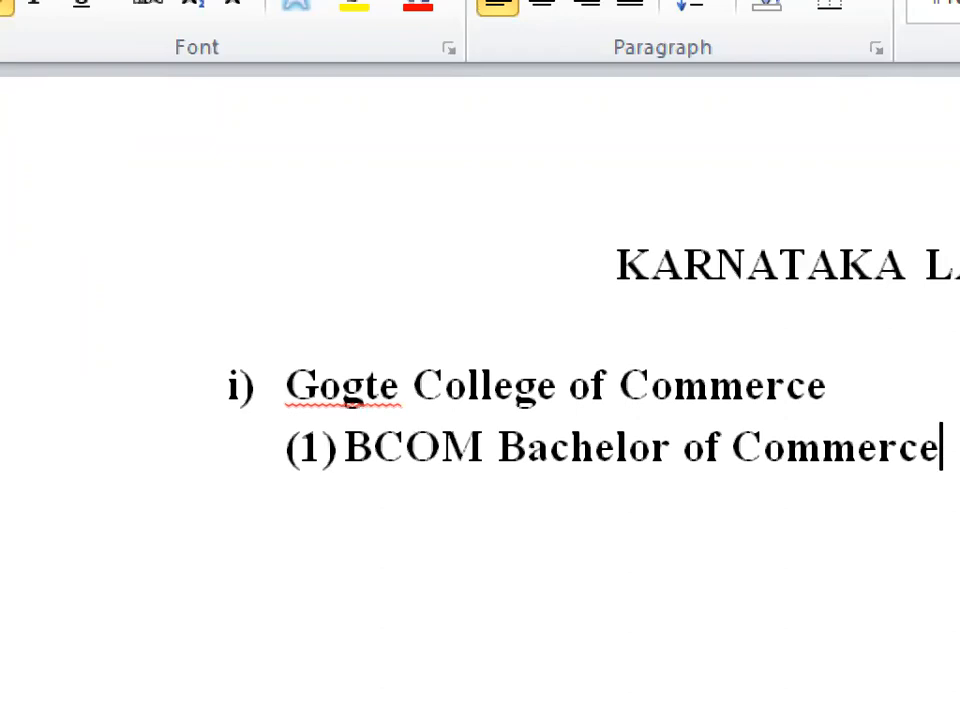
key("Return")
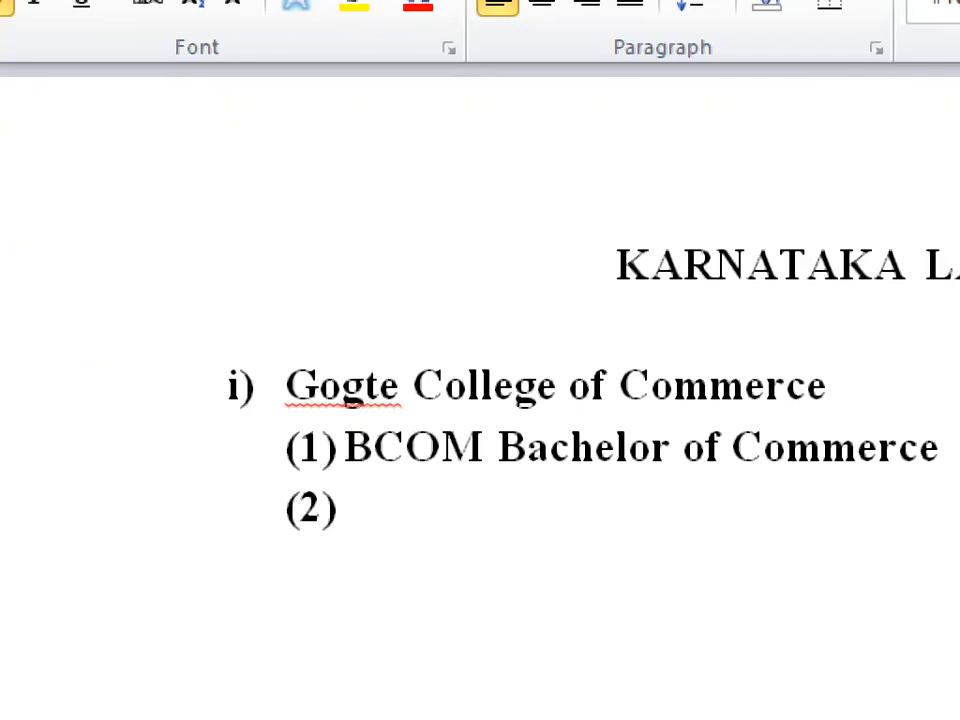
Enter "BCA Bachelor of Computer Applications" as the text of sub-item (2)
type("BCA Baca")
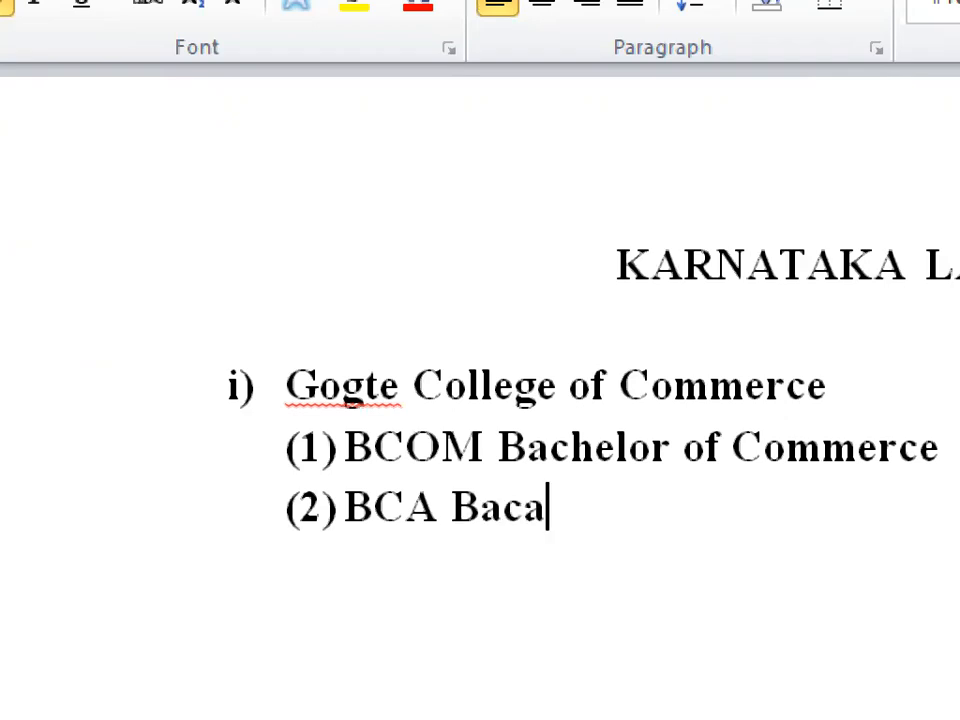
key("BackSpace")
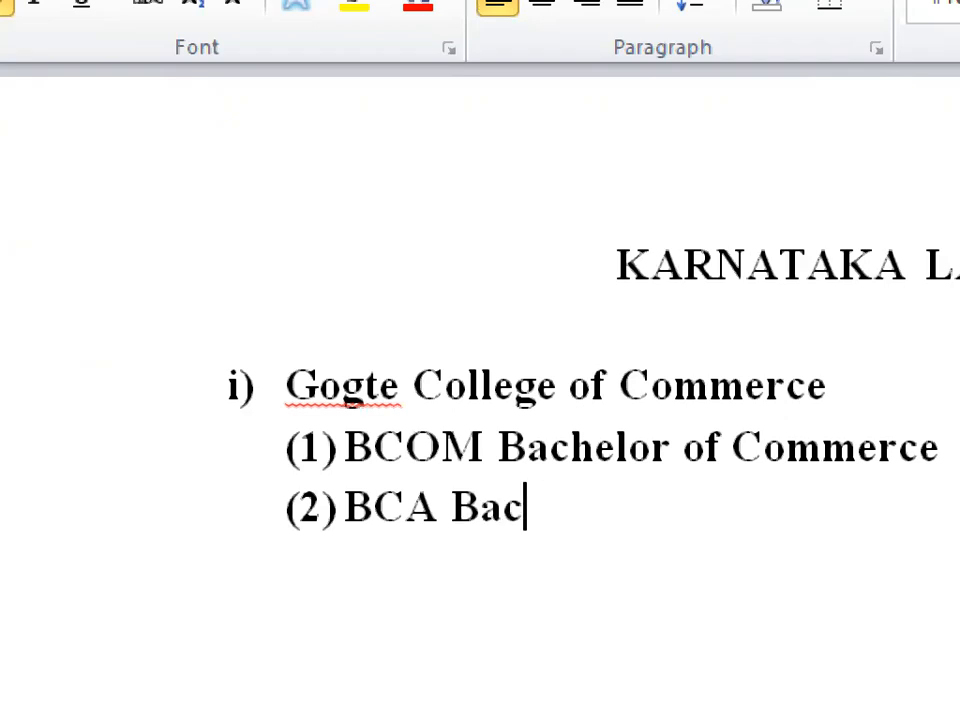
type("helor ")
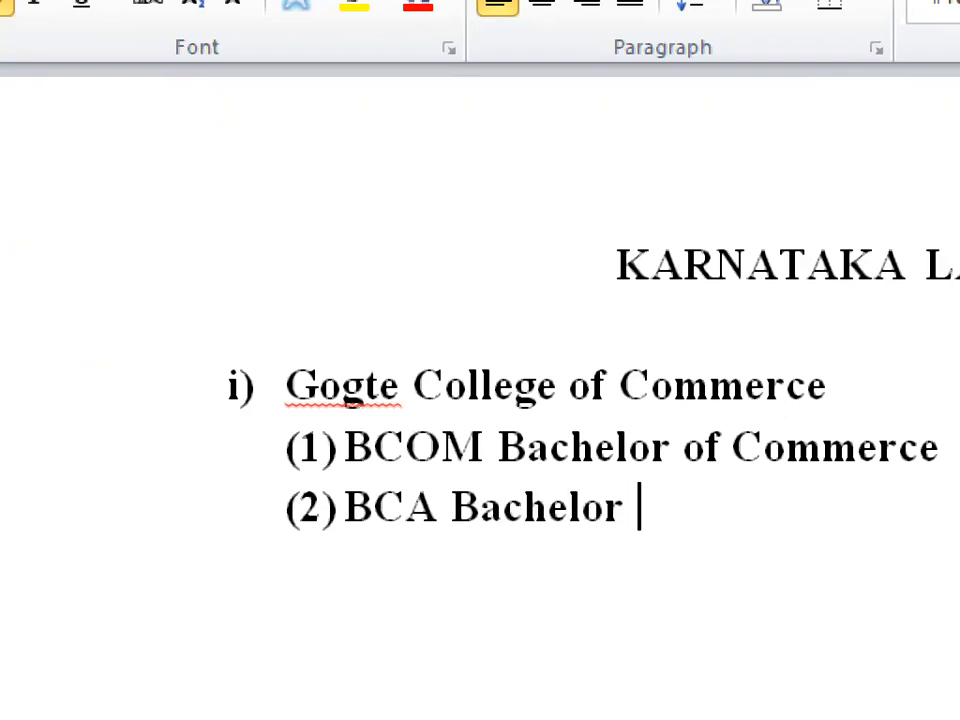
type("of Cp")
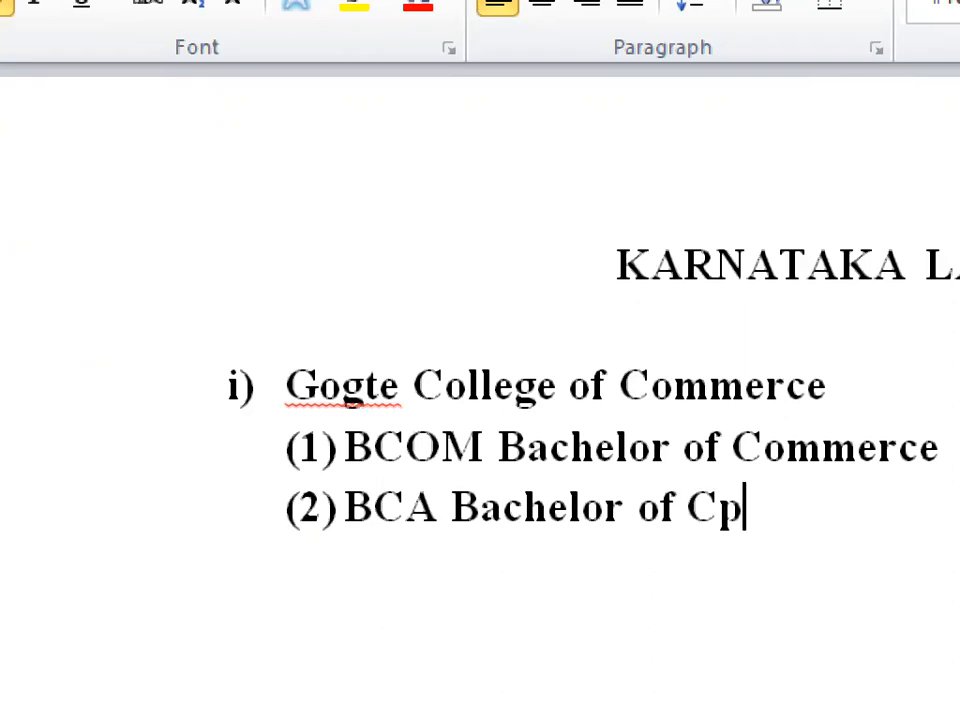
key("BackSpace")
type("omputer")
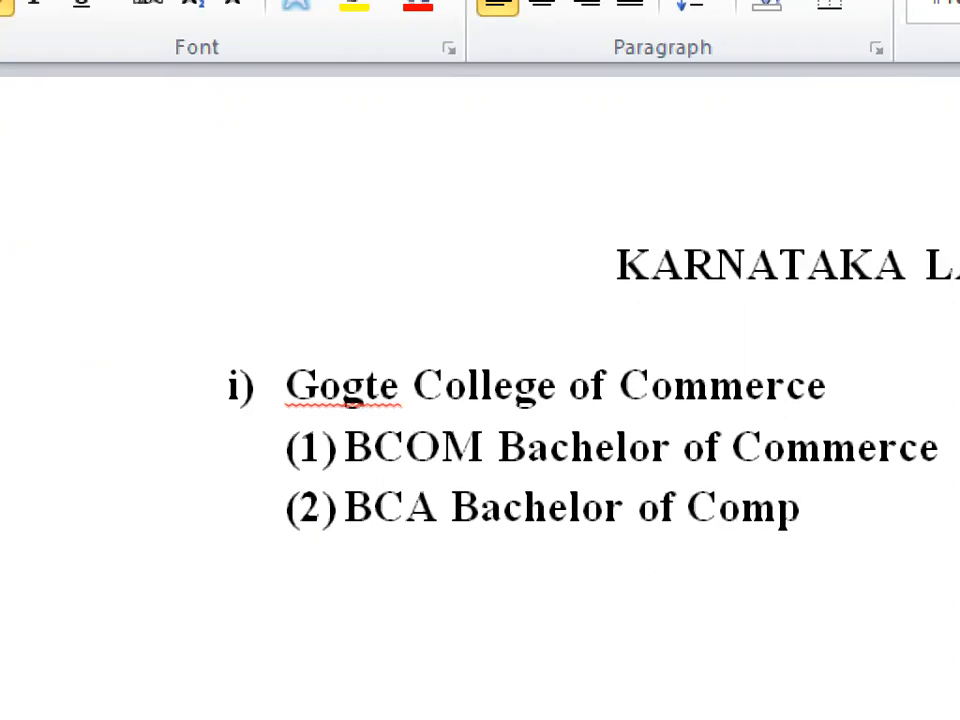
type(" Applicati")
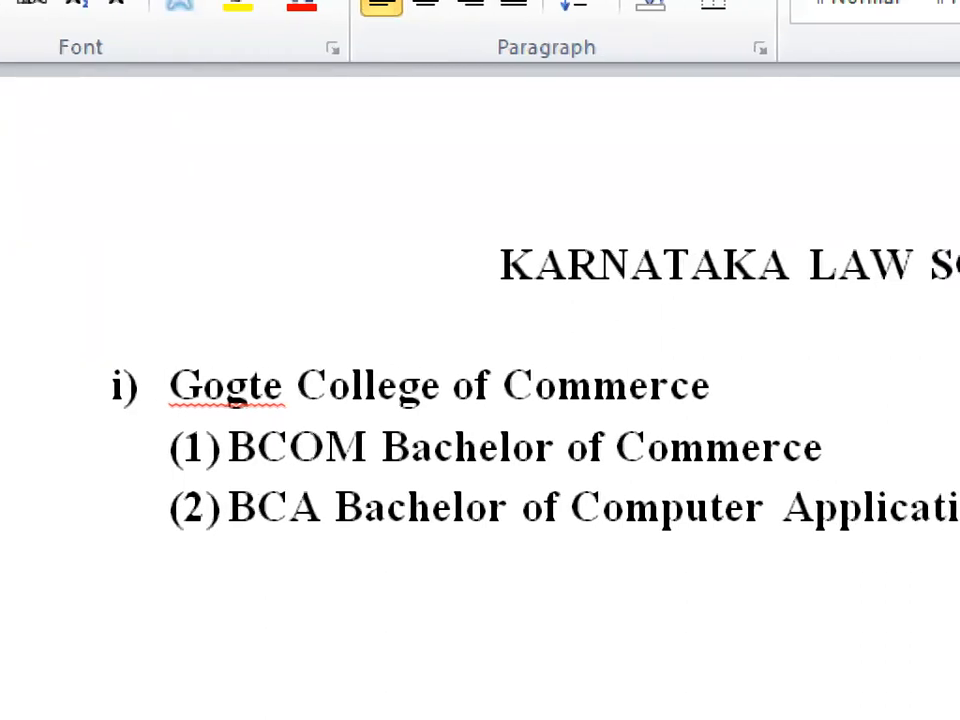
type("ons")
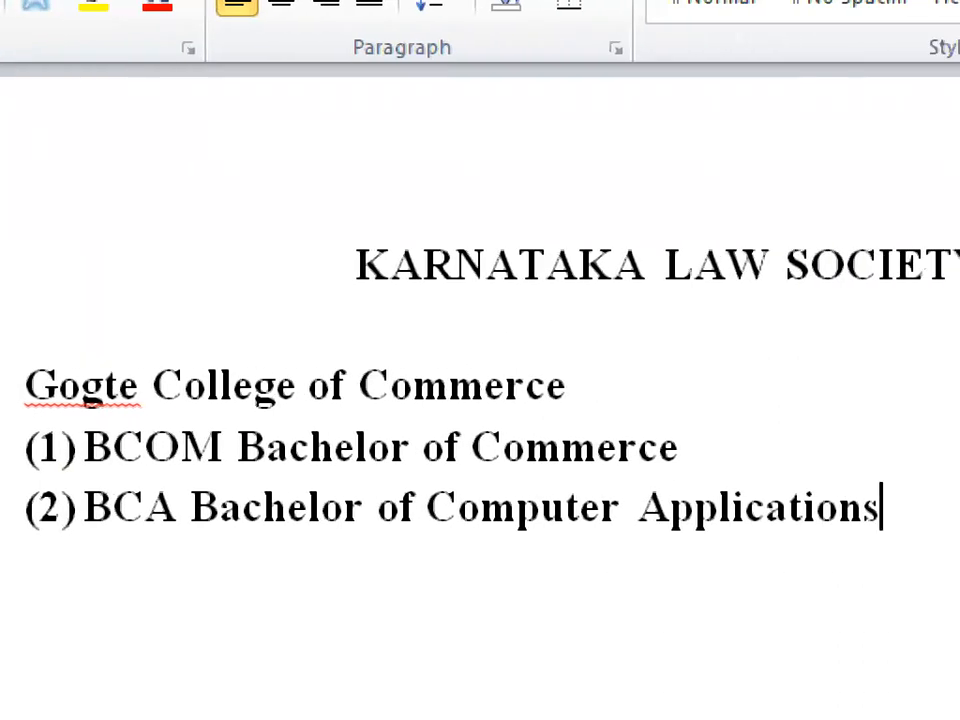
key("Return")
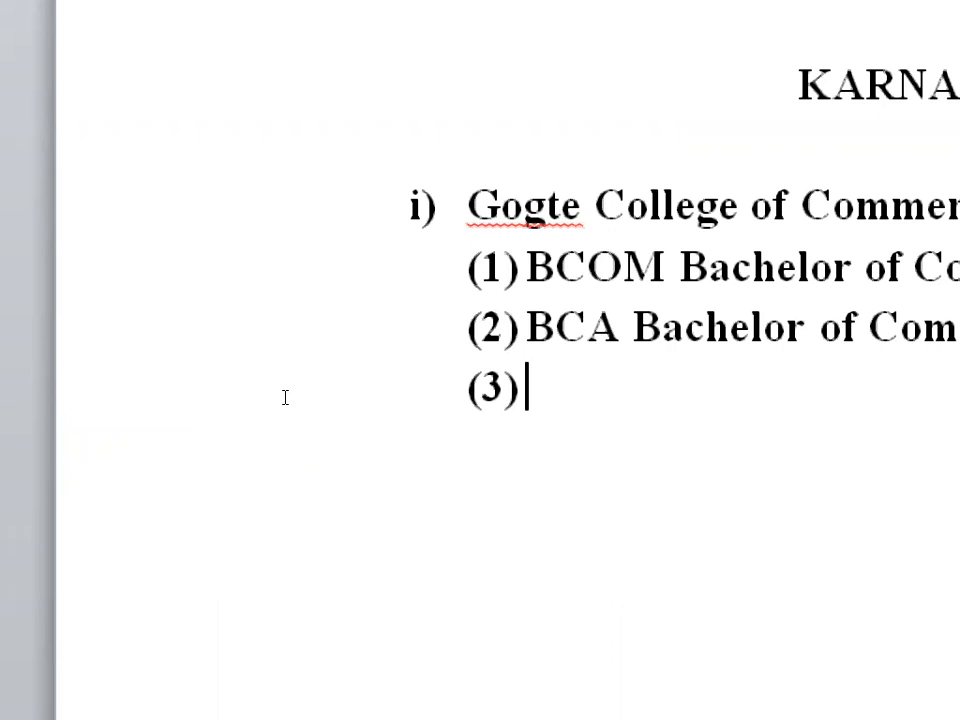
key("BackSpace")
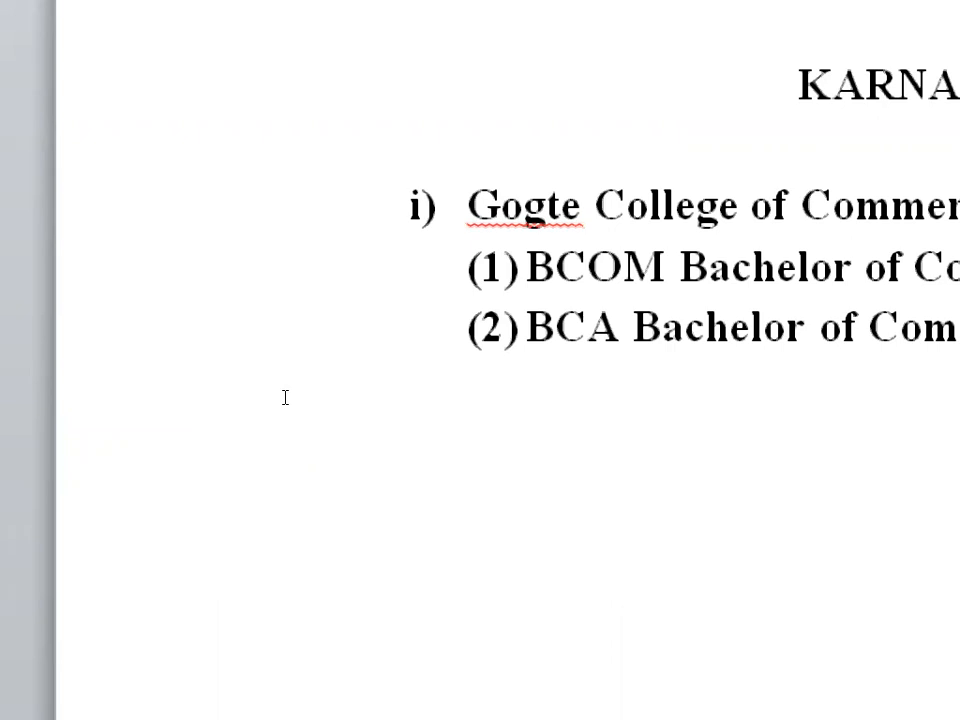
key("BackSpace")
key("BackSpace")
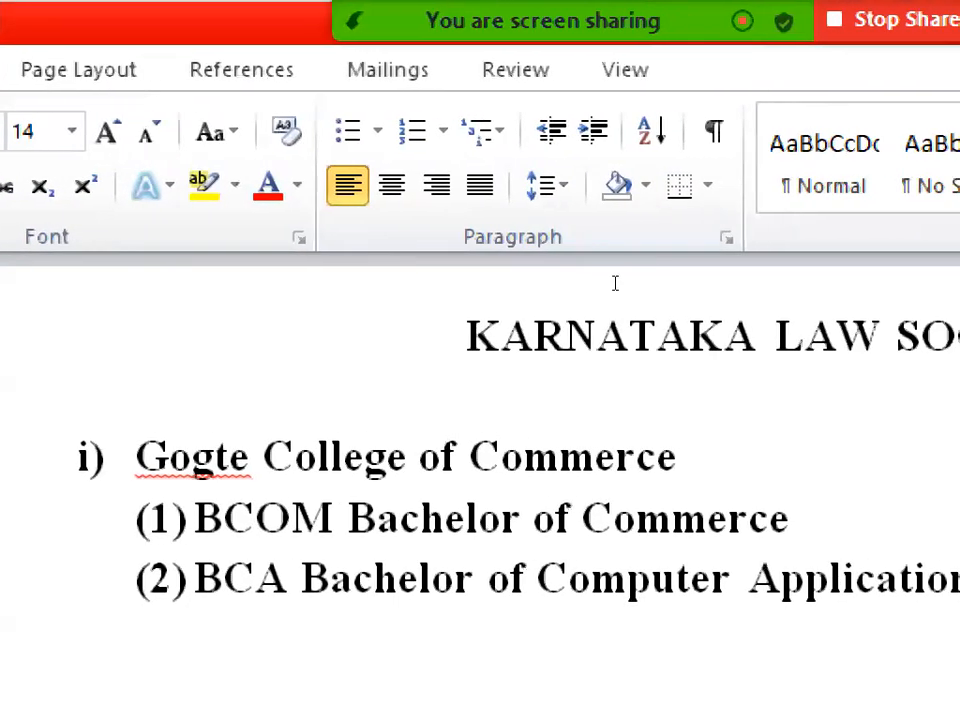
key("BackSpace")
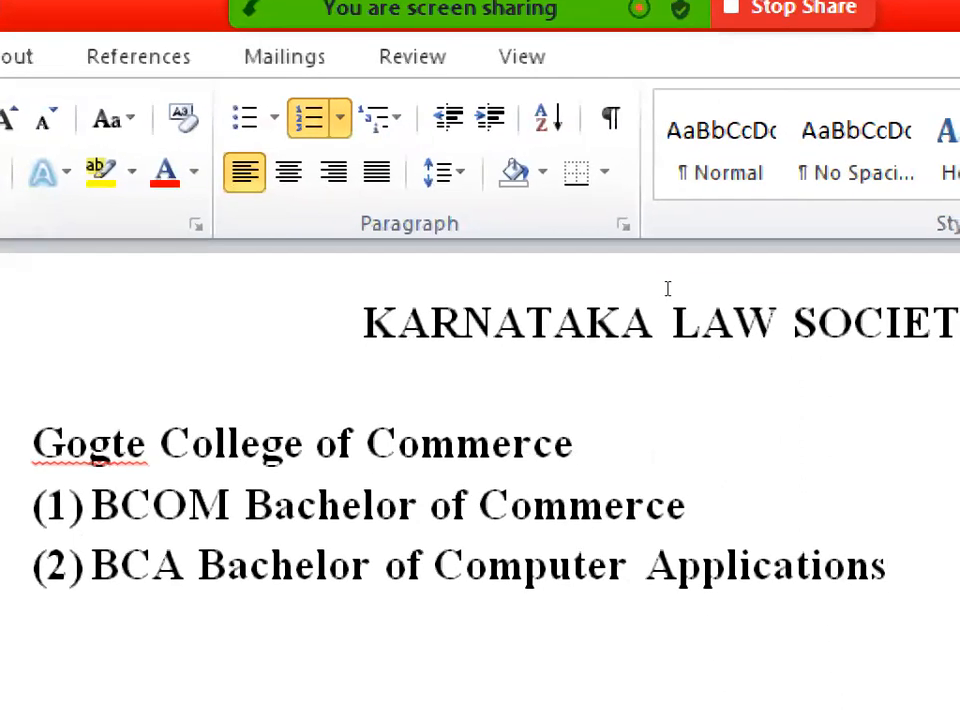
key("Return")
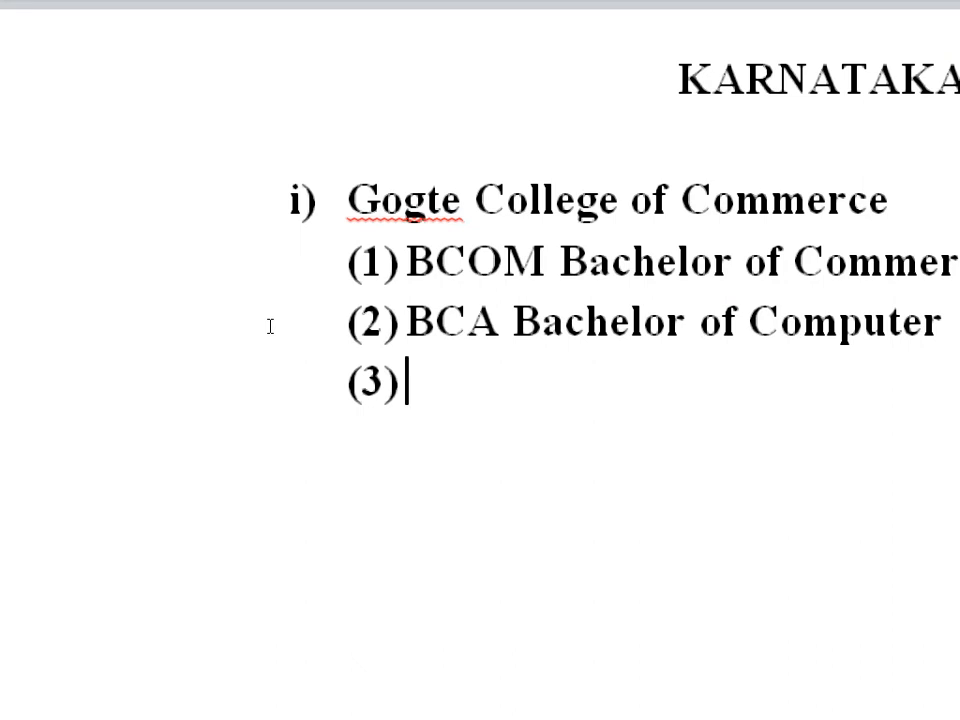
key("BackSpace")
key("BackSpace")
key("BackSpace")
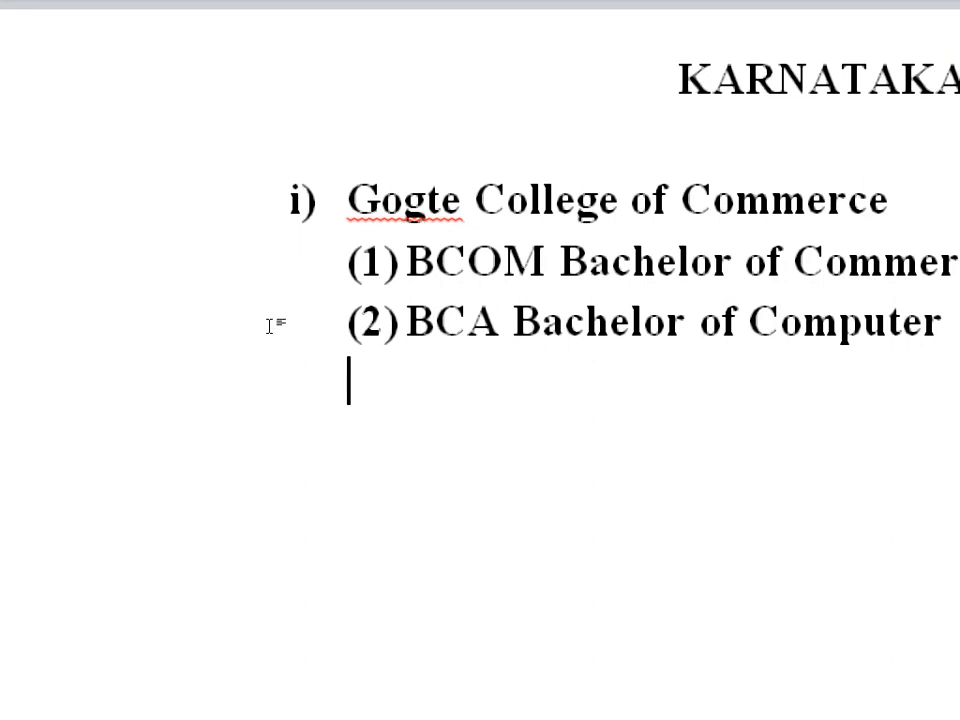
key("BackSpace")
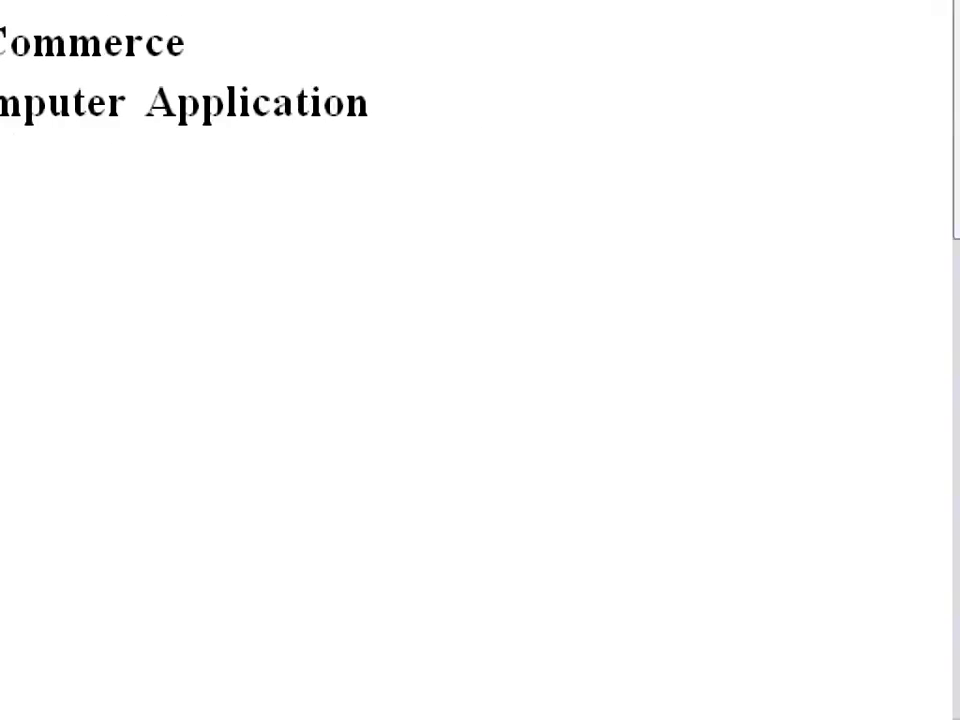
Add a new list line below sub-item (2) and promote it to the top level as empty item ii)
key("Return")
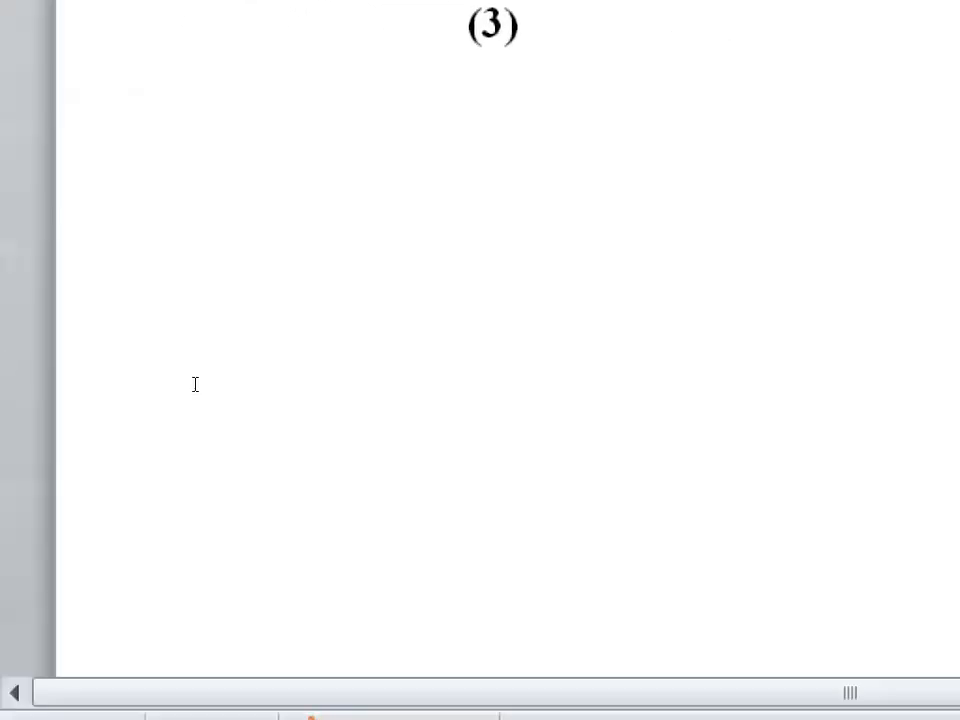
key("shift+Tab")
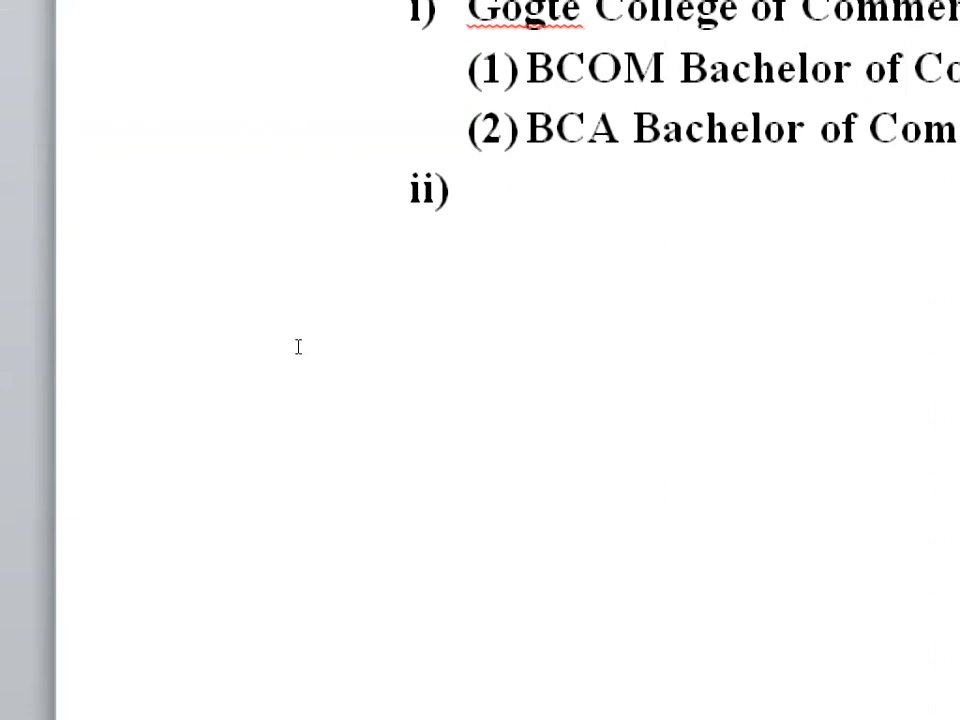
type("BB")
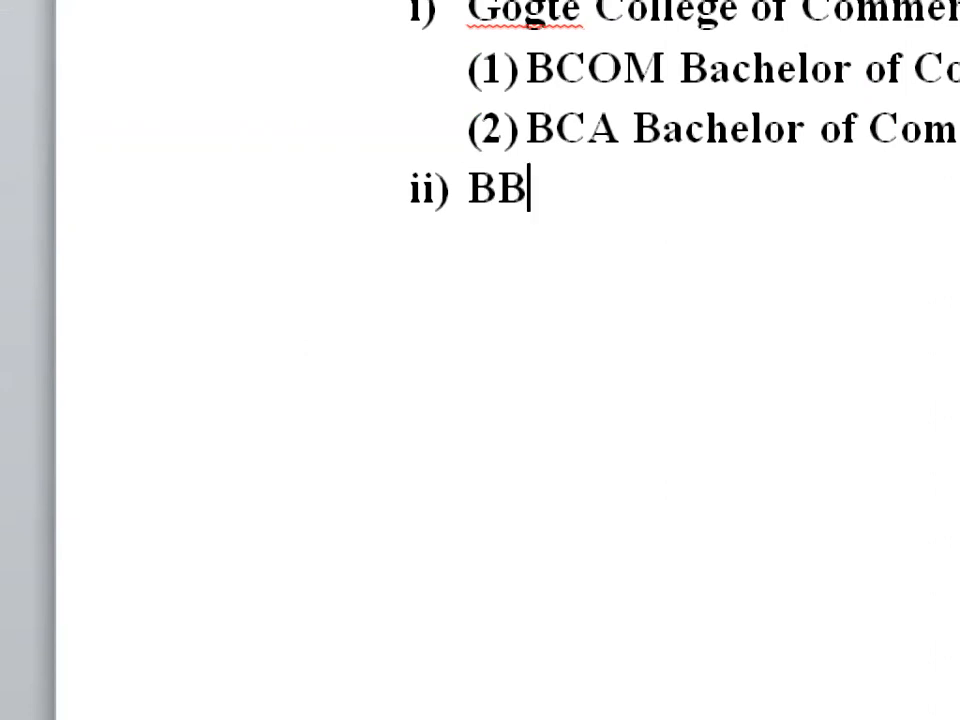
key("BackSpace")
key("BackSpace")
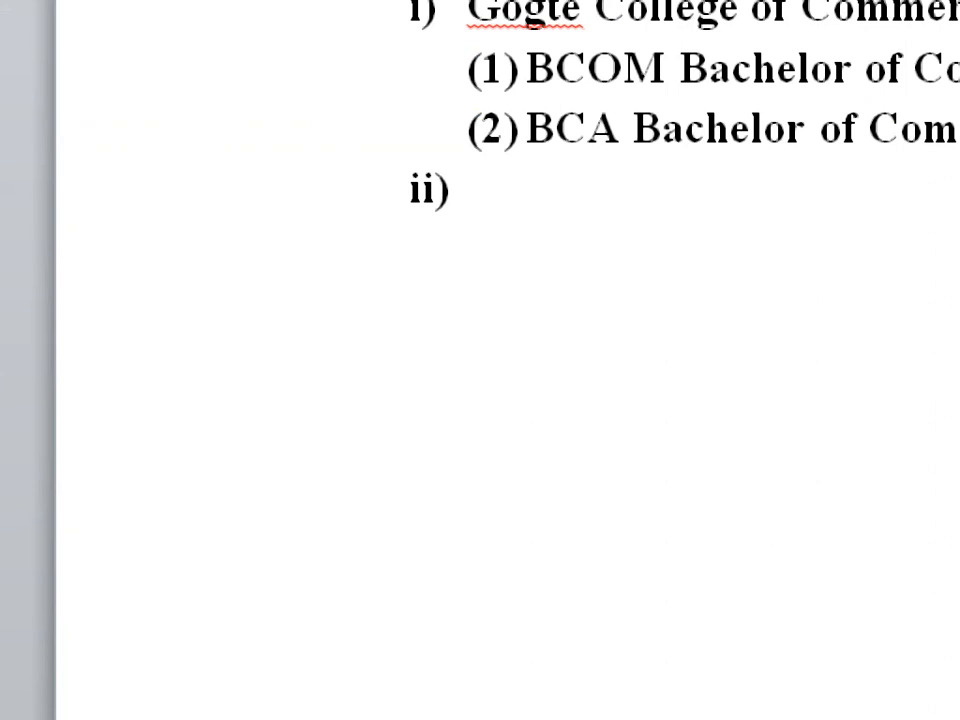
Enter "Gogte Institute of Technology" as item ii) and start item iii) below it
scroll(301, 226, "up", 1)
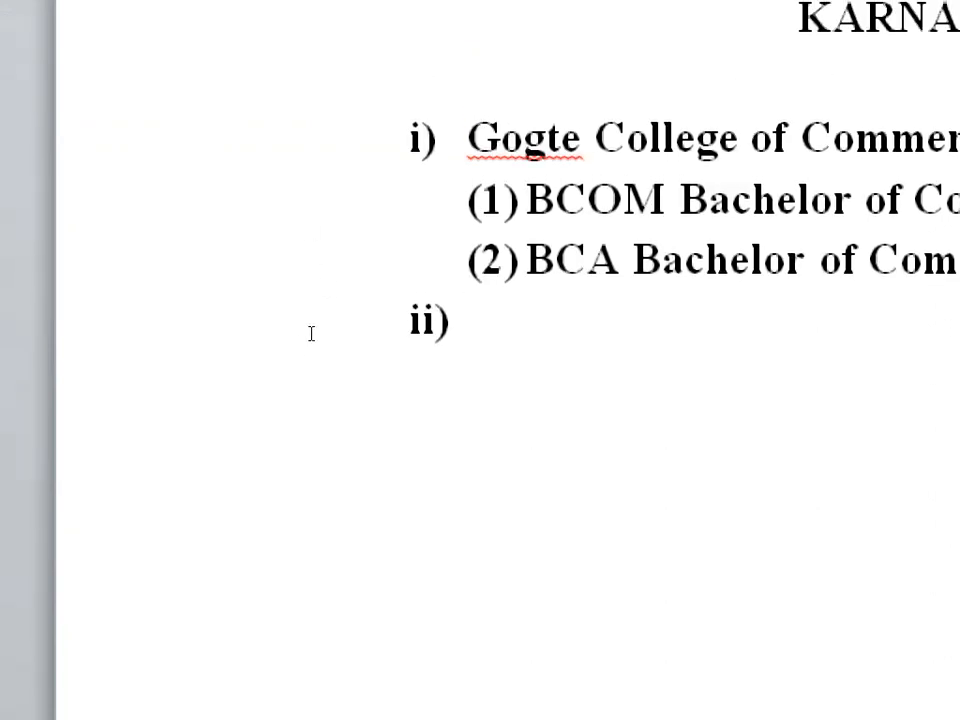
type("Gog")
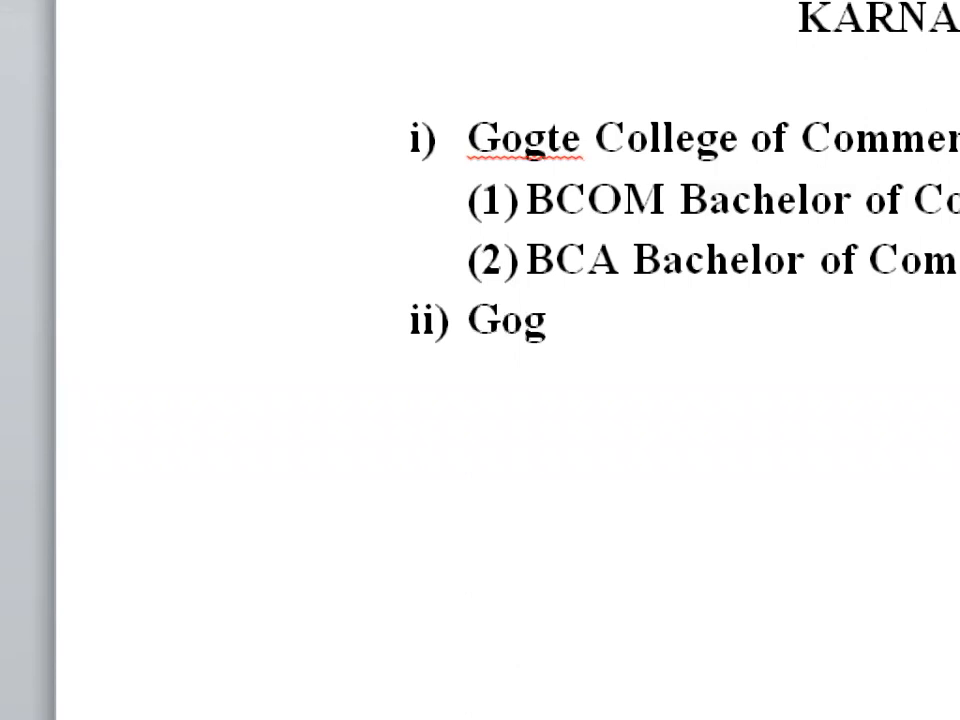
type("te Inst")
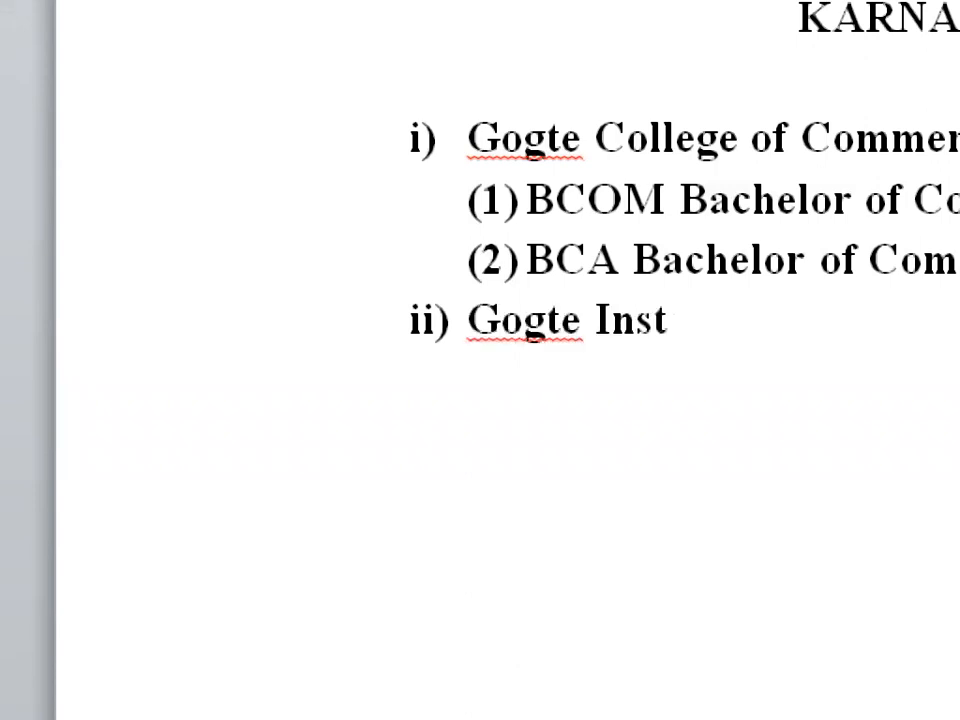
type("itute ")
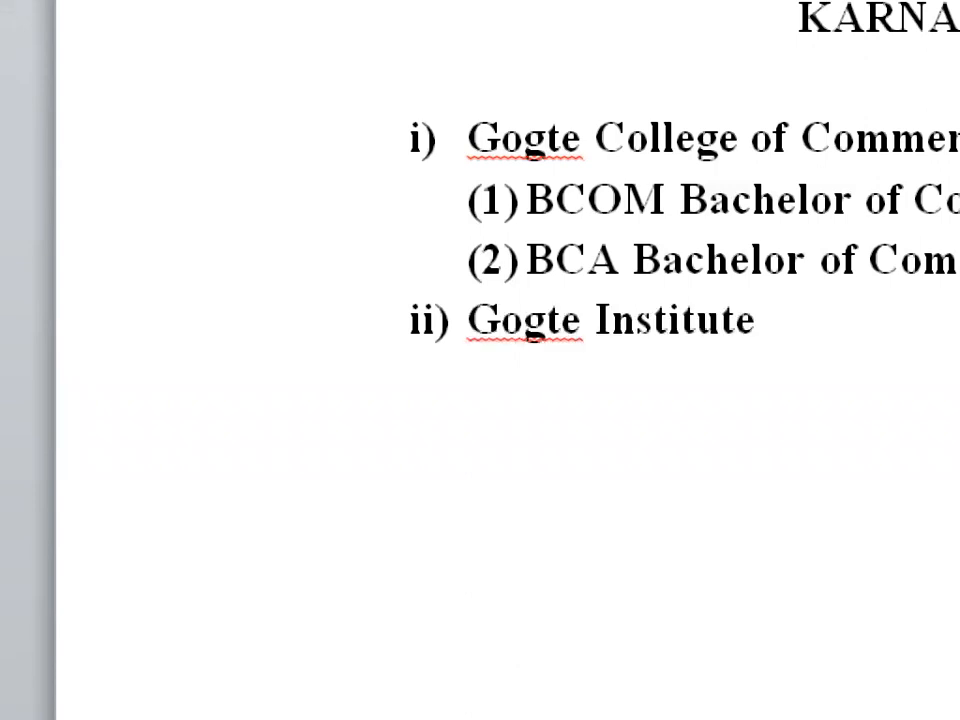
type("of Technolo")
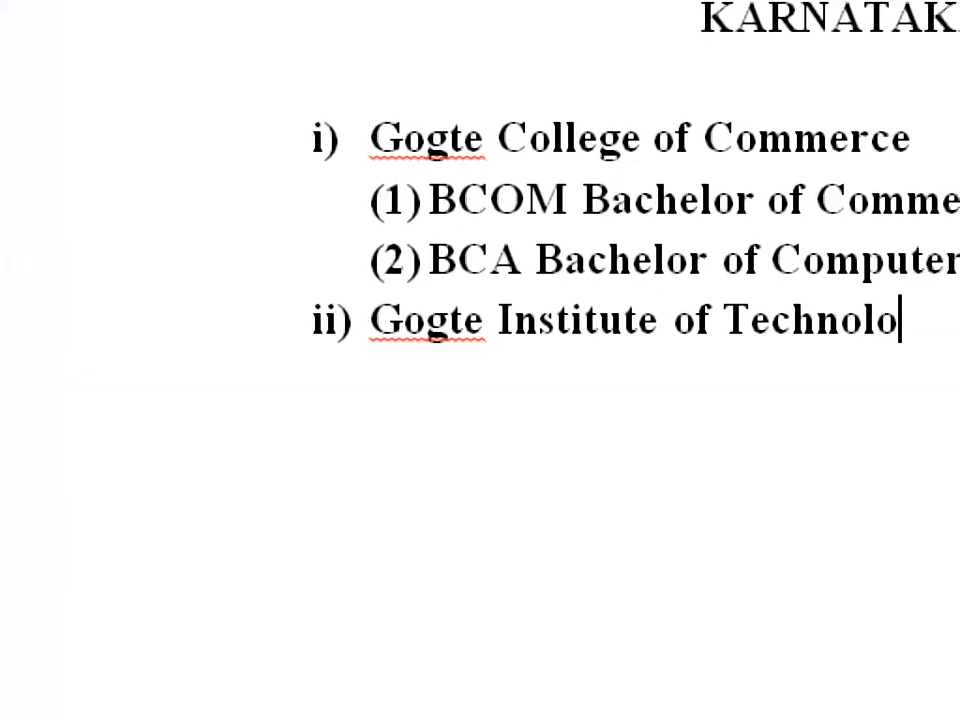
type("gy")
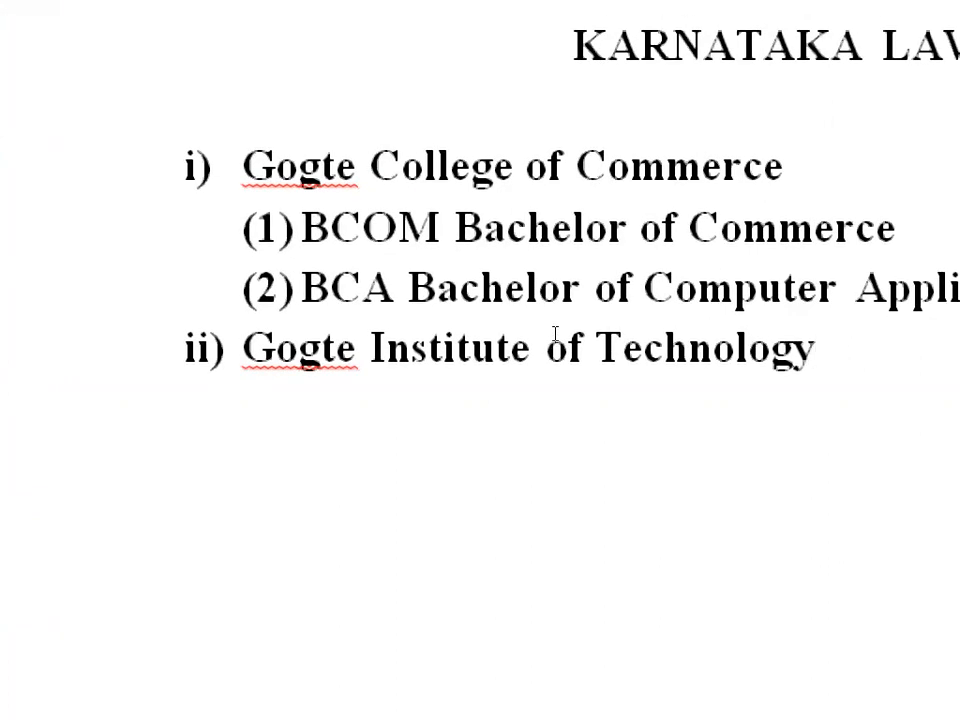
key("Return")
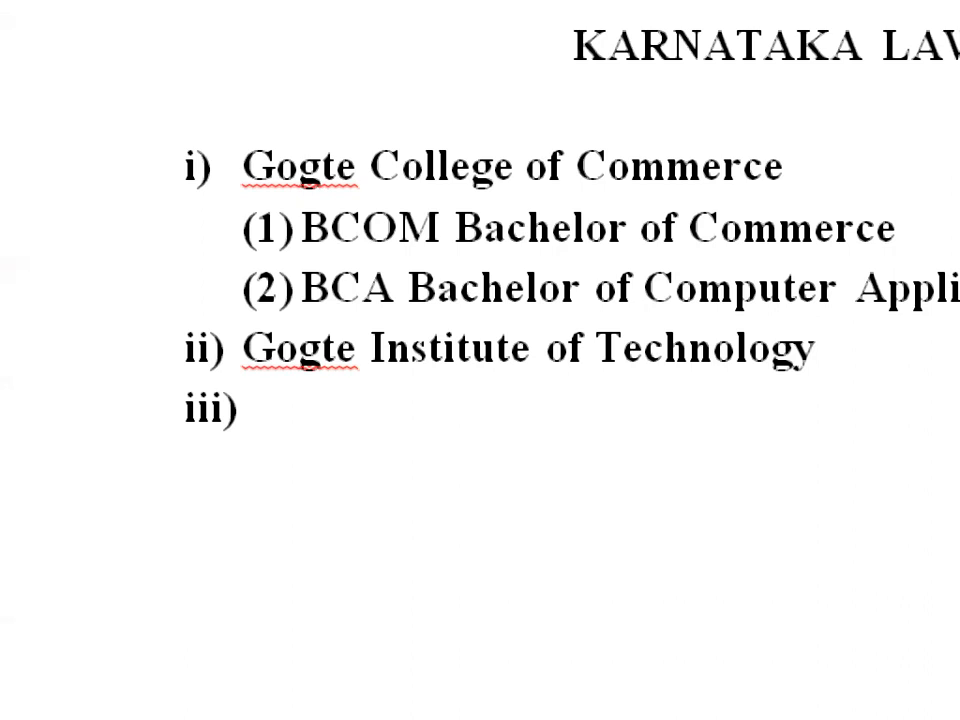
Demote empty item iii) to sub-item (1) under "Gogte Institute of Technology"
key("Tab")
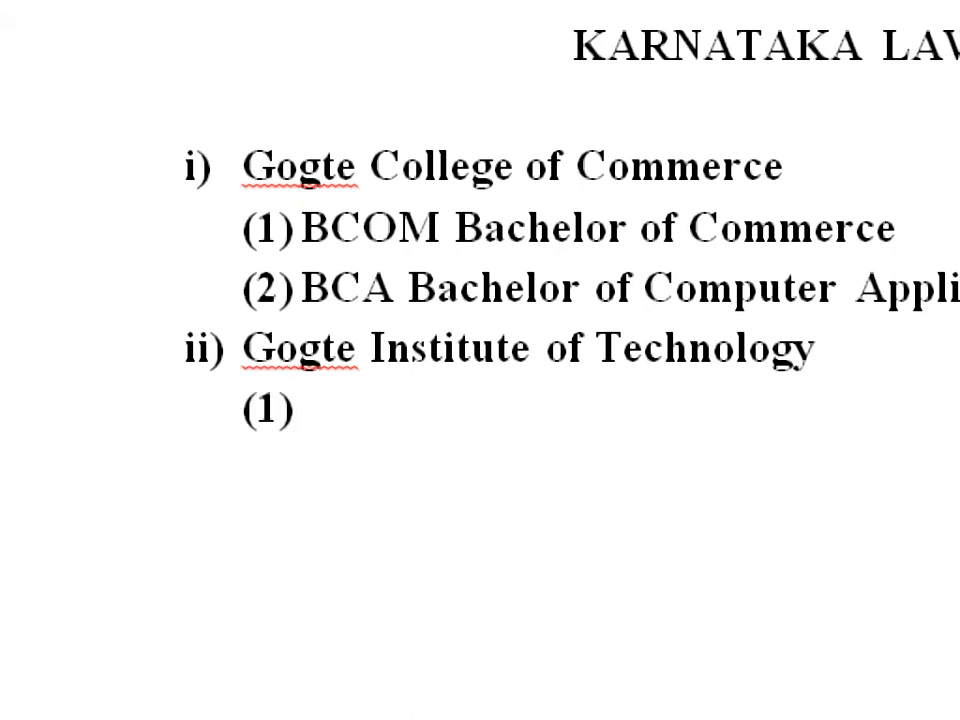
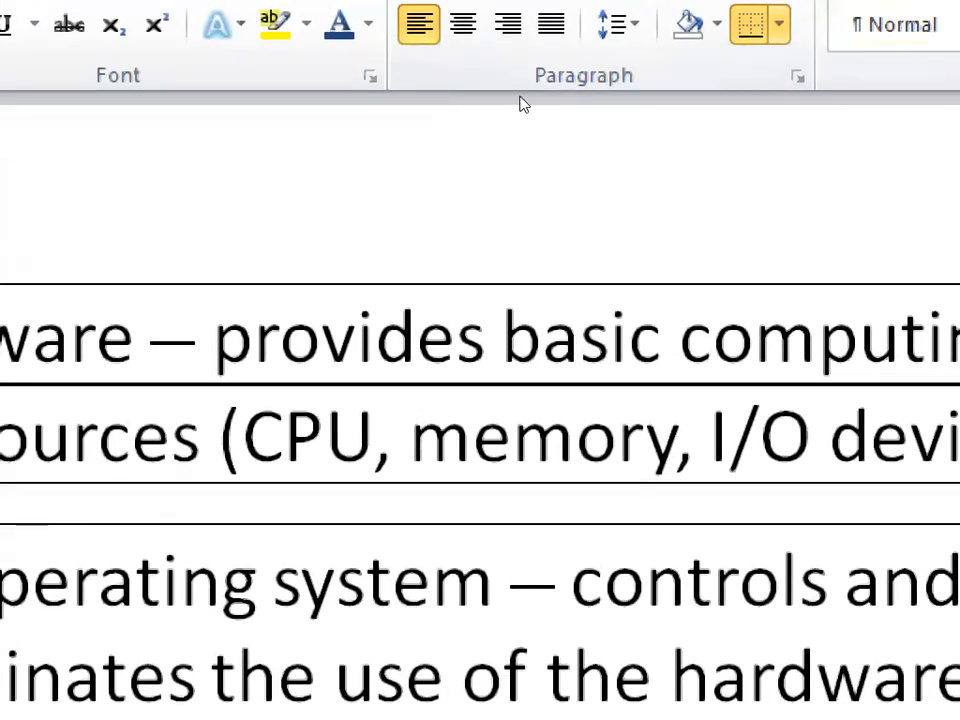
Add a left border and a right border to the Operating system paragraph
left_click(779, 24)
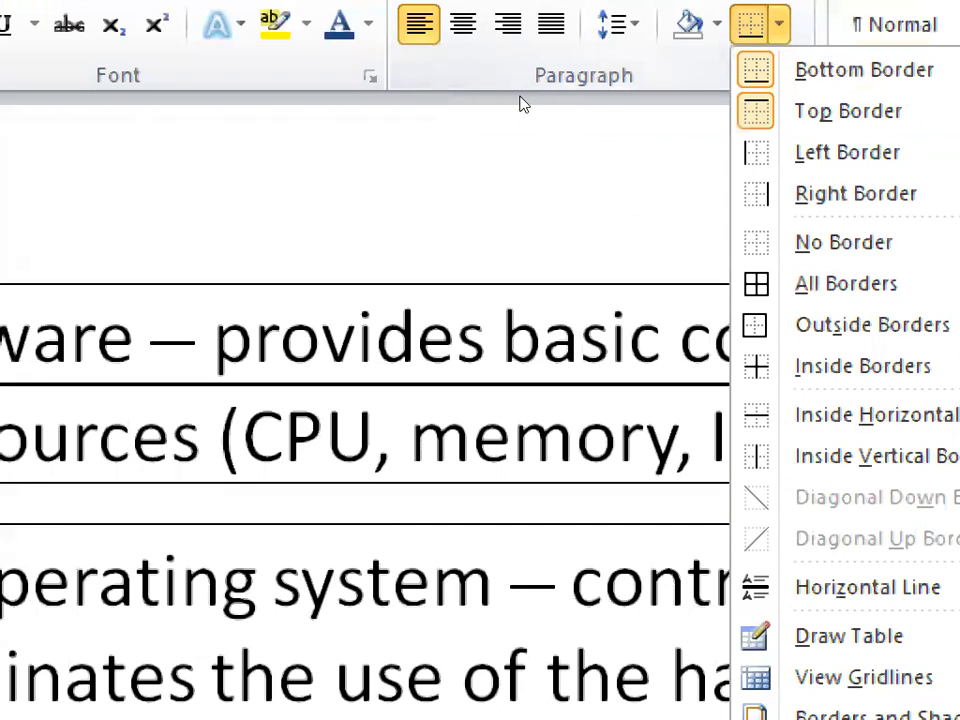
left_click(847, 152)
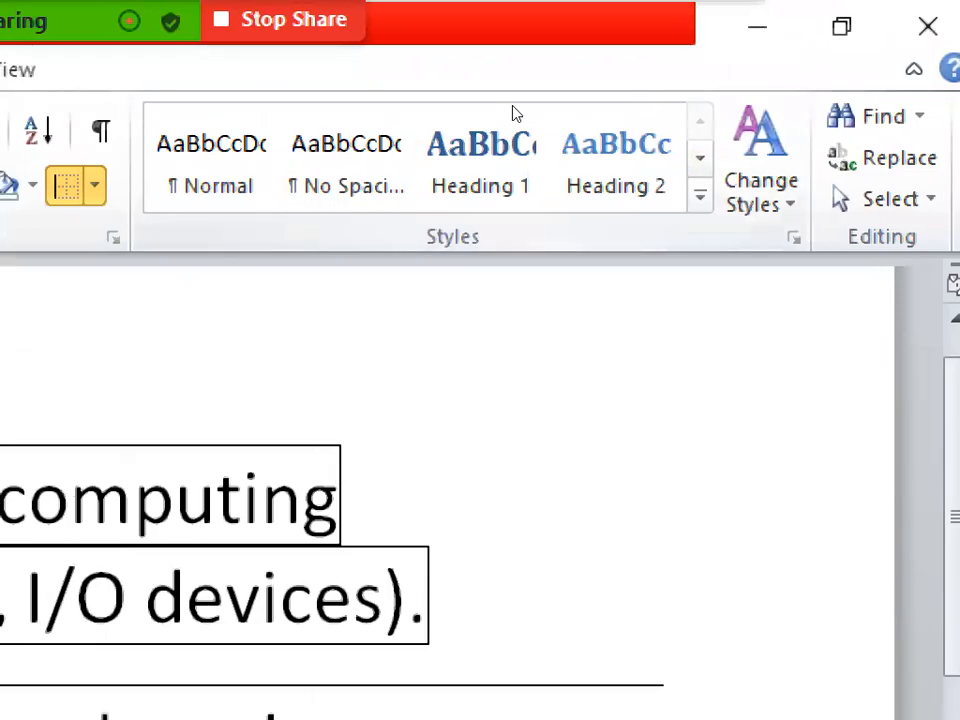
left_click(582, 186)
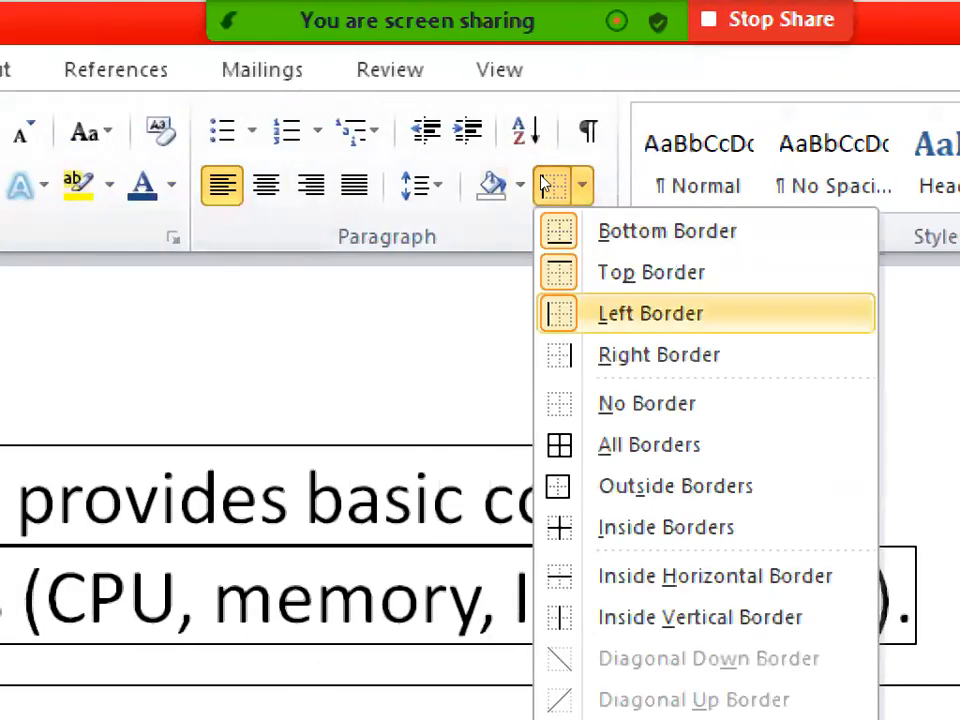
left_click(650, 355)
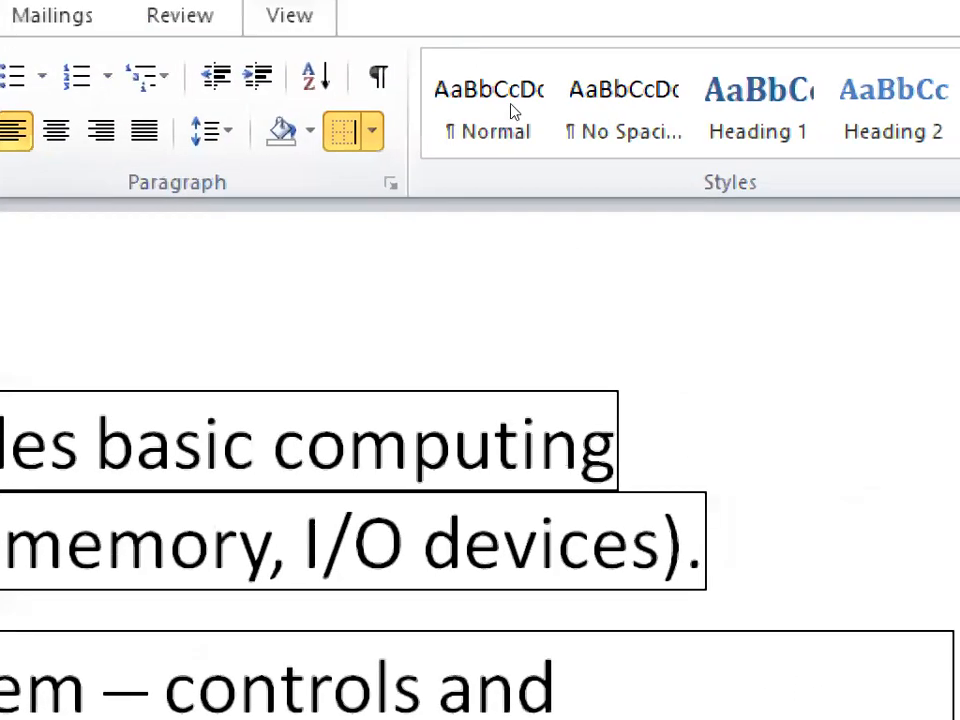
Remove all borders from the Operating system paragraph with the No Border option
left_click(372, 131)
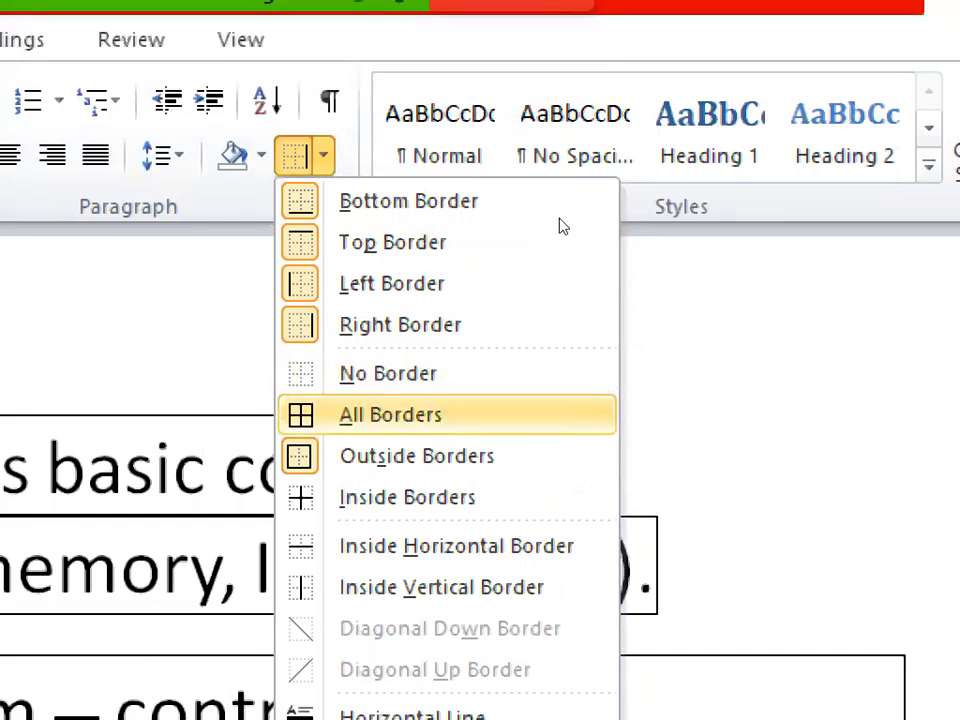
key("Down")
key("Down")
key("Up")
key("Up")
key("Up")
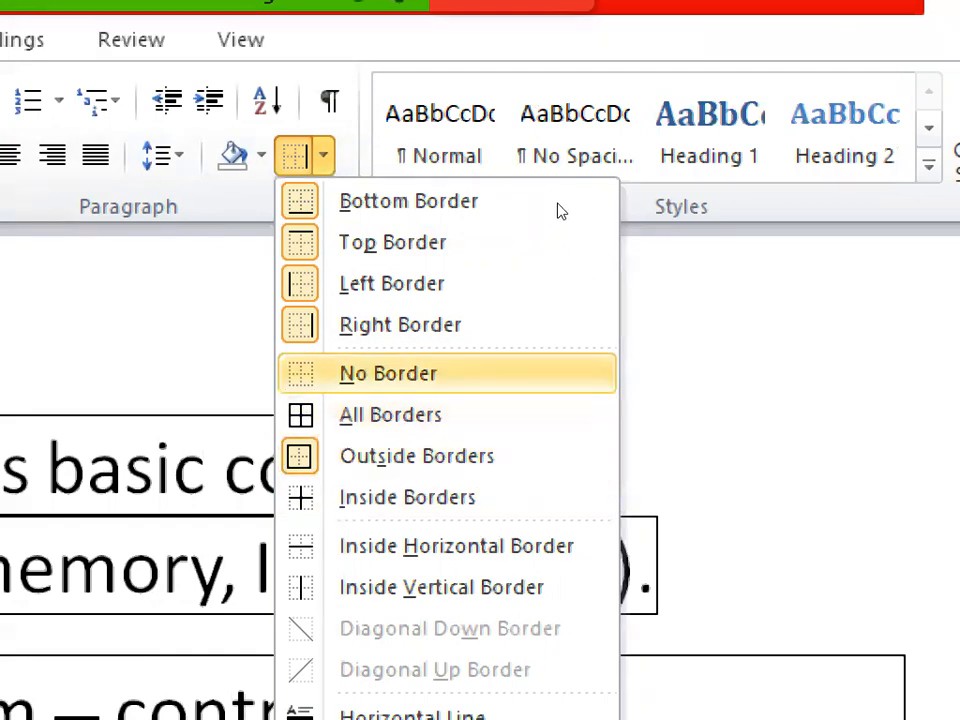
key("Return")
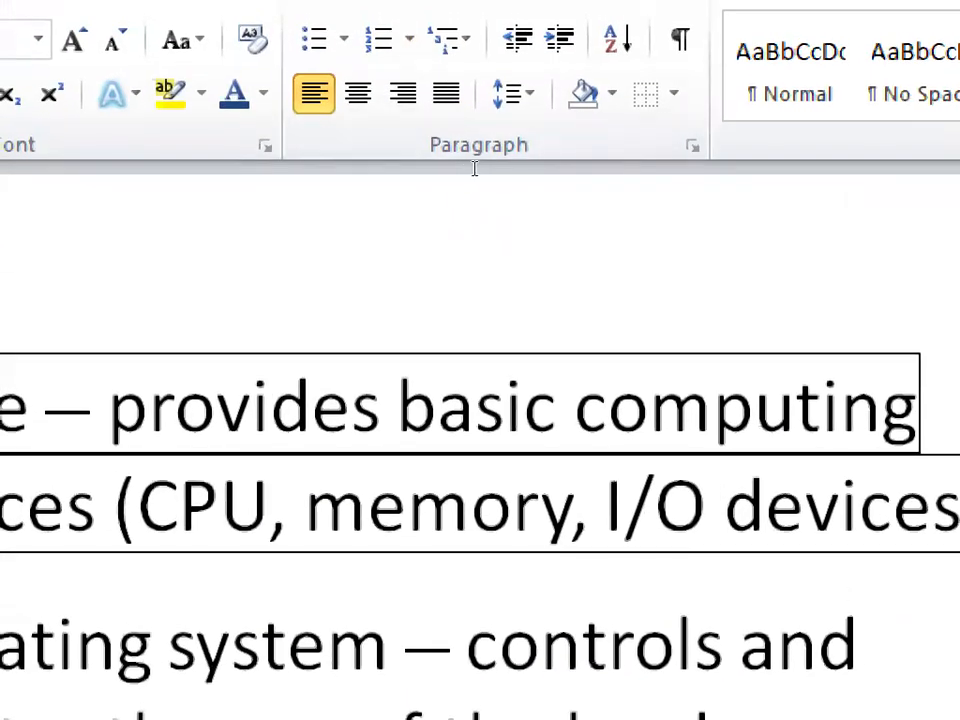
Preview the Blue, Accent 1, Lighter 80% shading on the Operating system paragraph and leave the colour choices without applying it
left_click(611, 93)
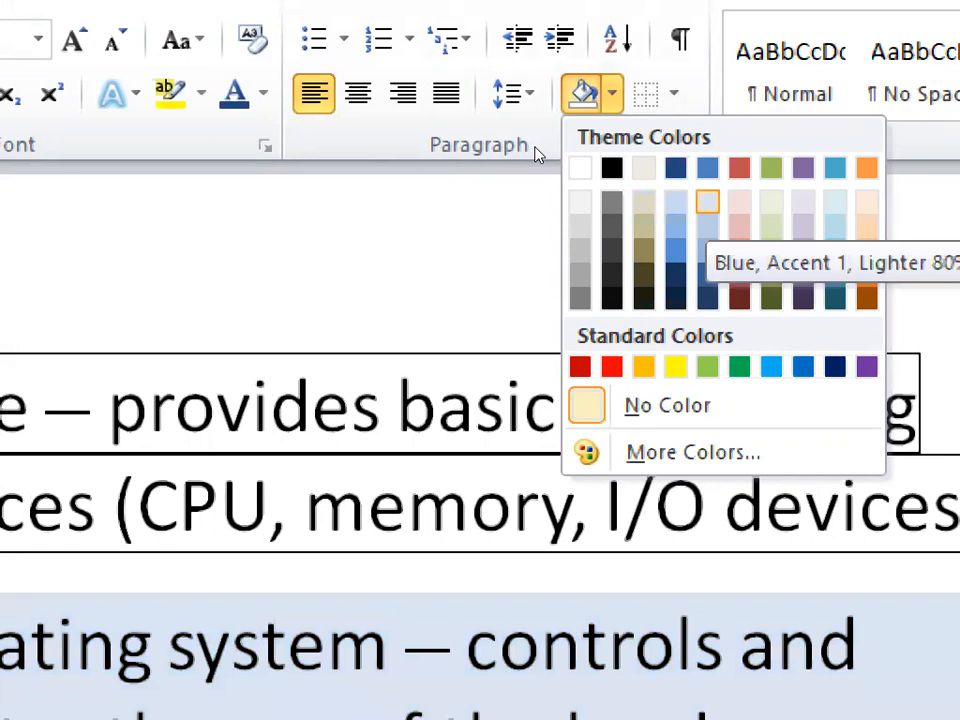
left_click(327, 209)
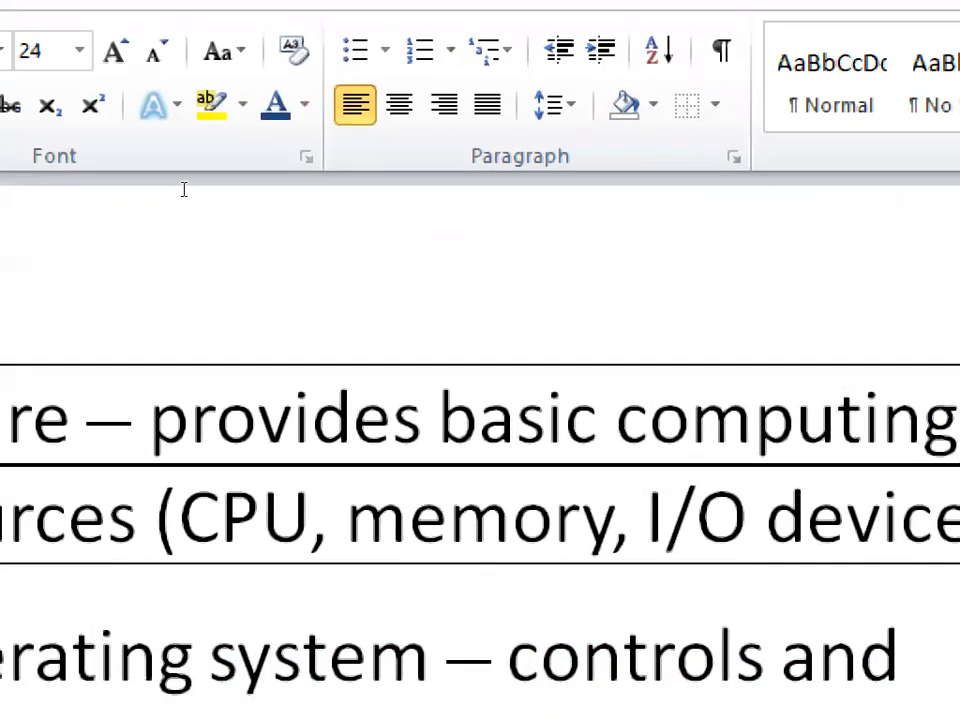
left_click(231, 251)
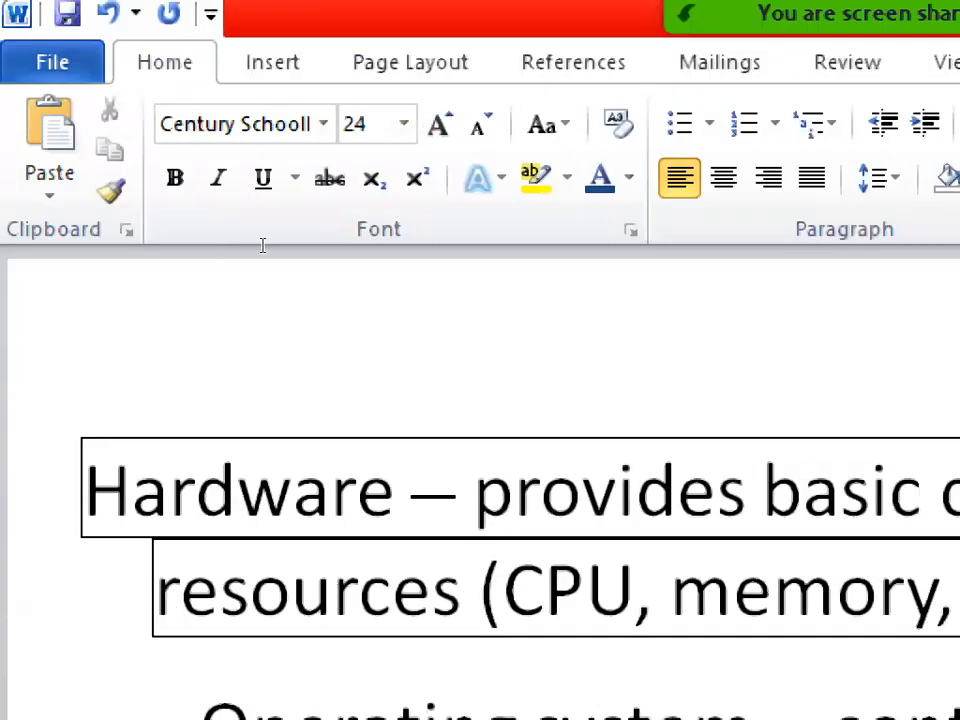
left_click(268, 251)
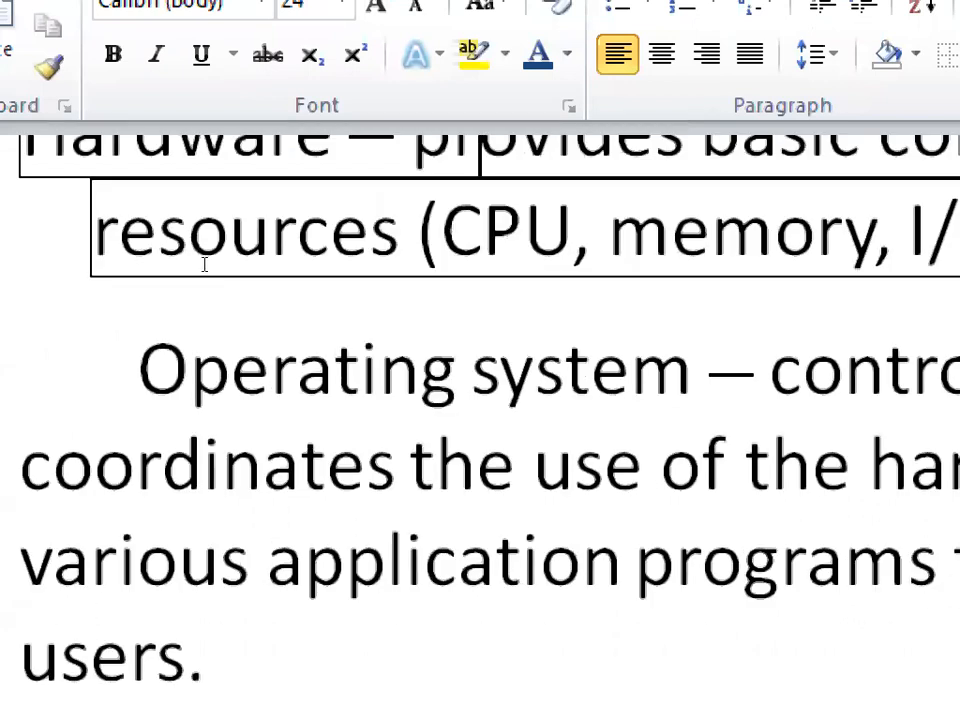
Try a medium-light blue theme colour as shading for the Operating system paragraph
left_click(222, 285)
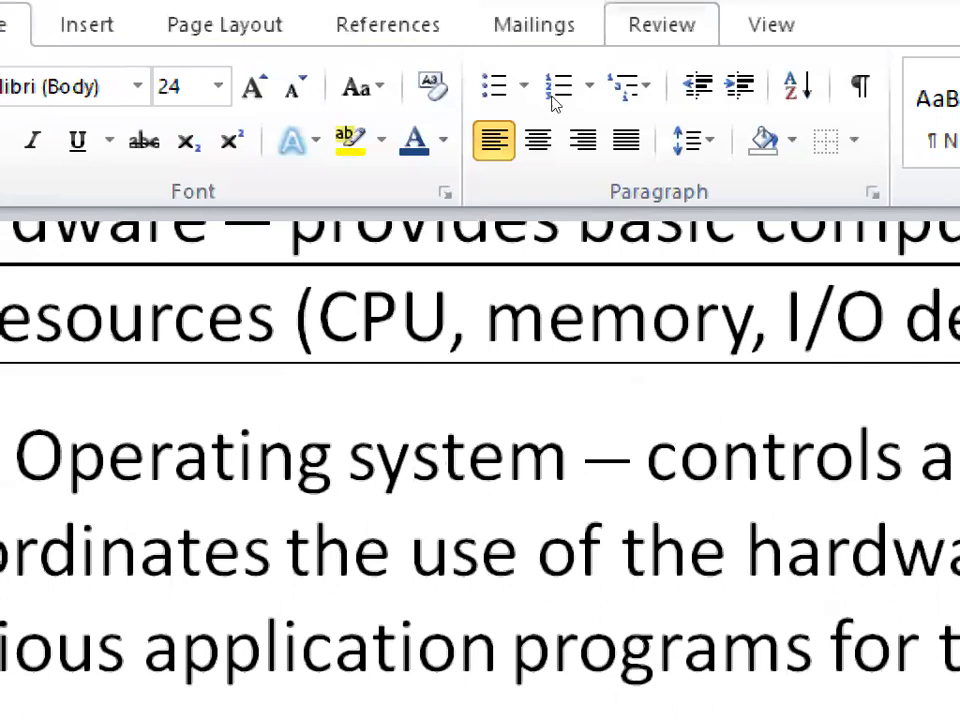
mouse_move(576, 89)
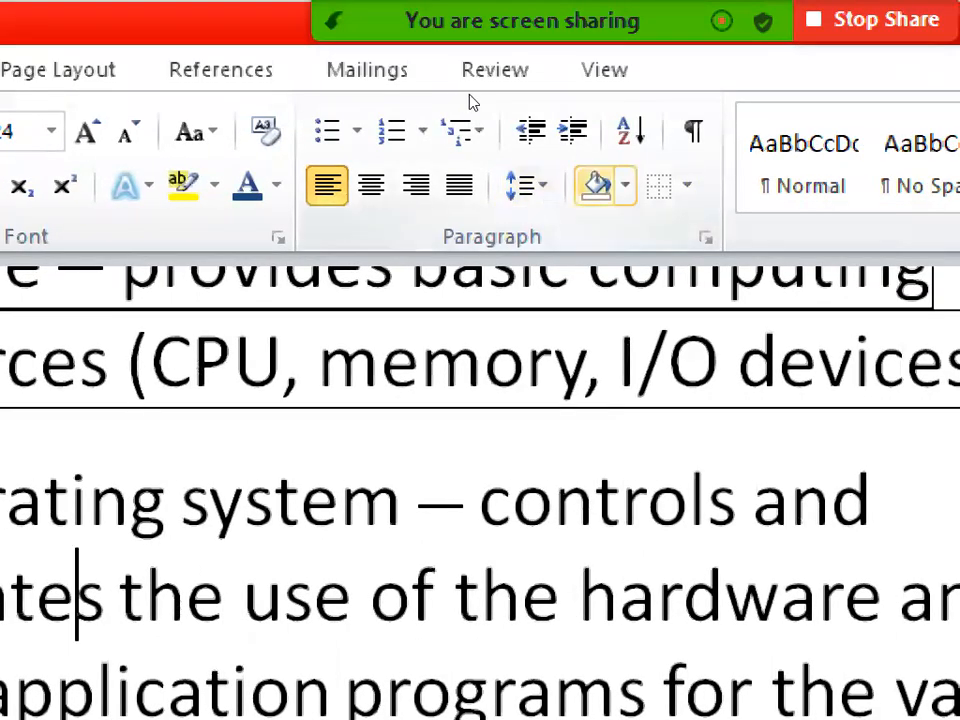
left_click(706, 185)
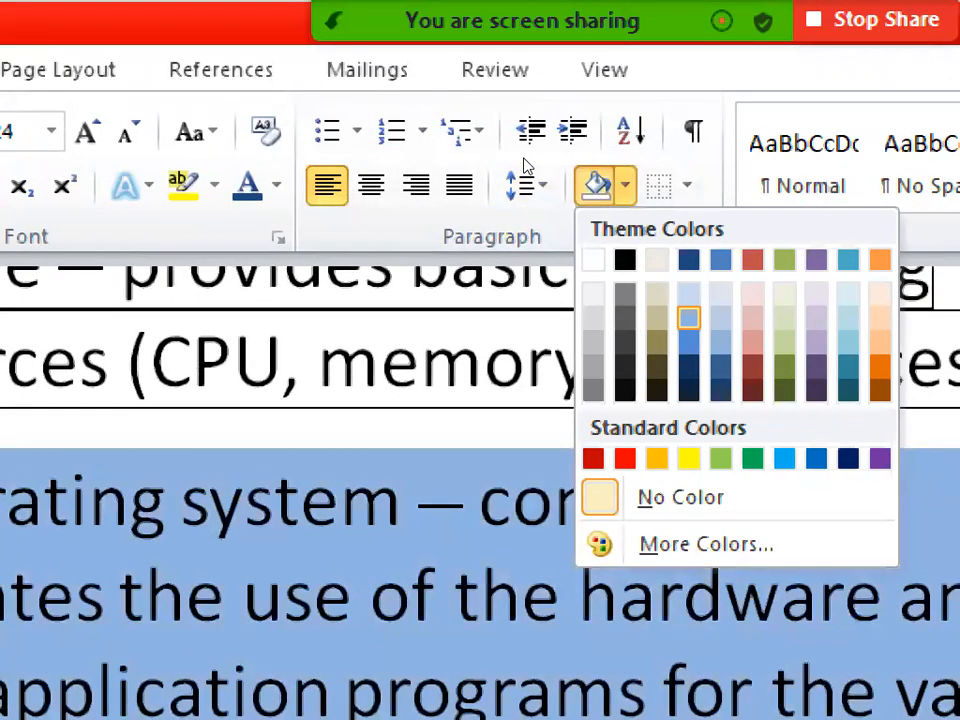
left_click(688, 318)
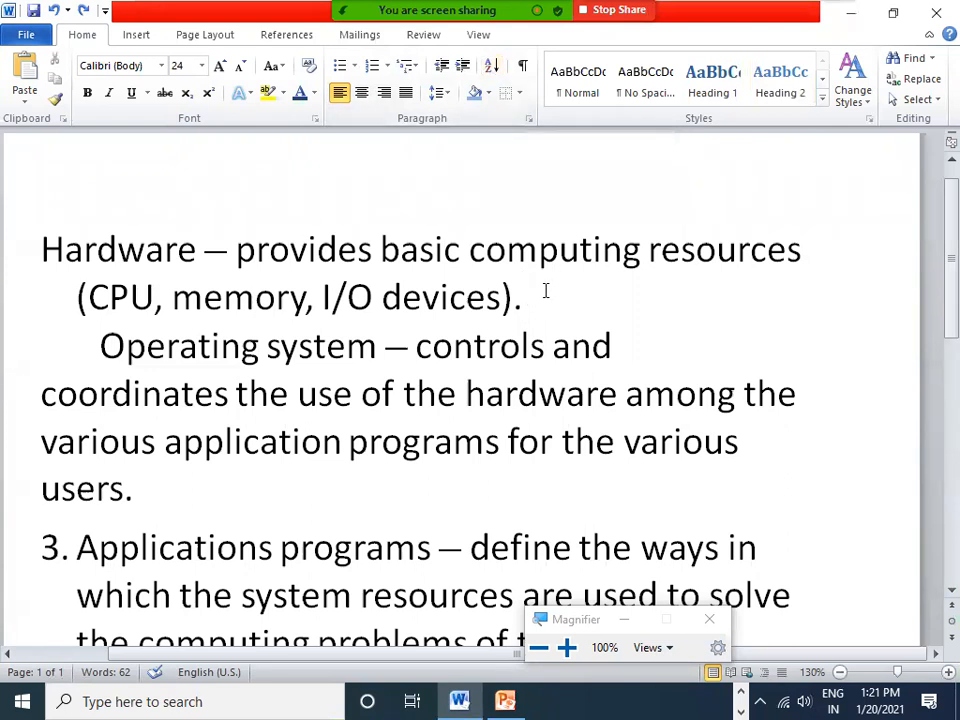
Enter the numbers 1, 3, 5 and 7 on separate lines below the Hardware paragraph
key("Return")
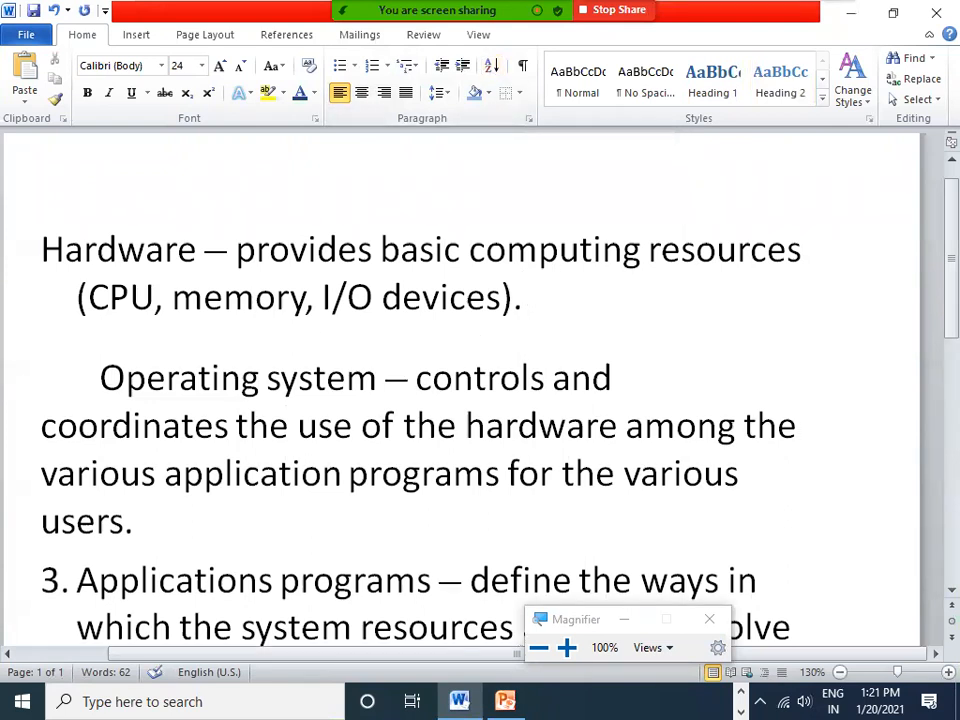
type("1")
key("Return")
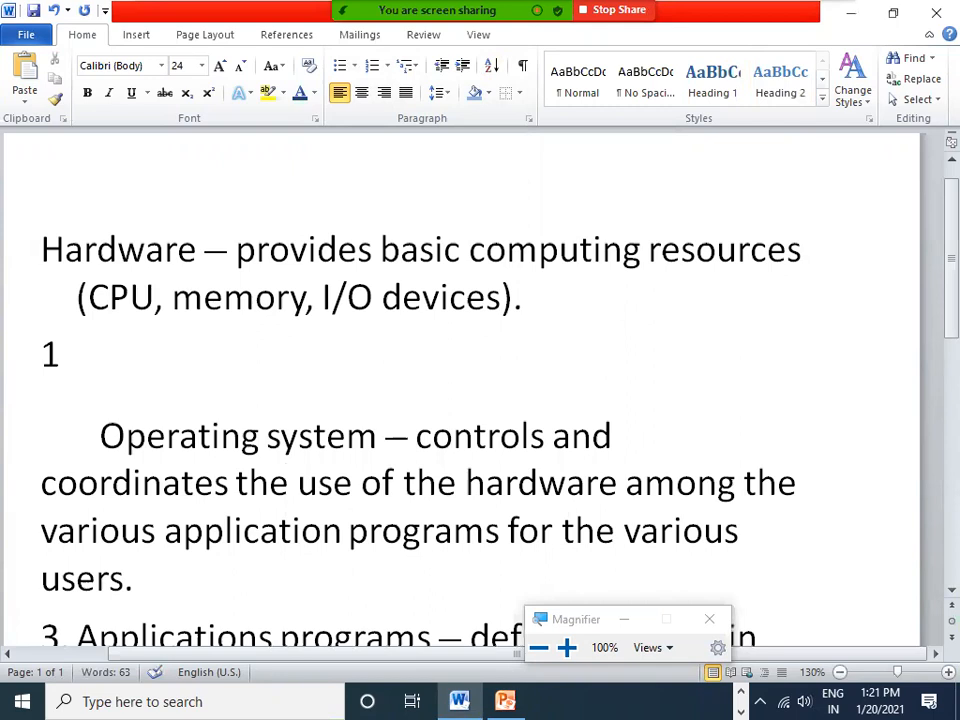
type("3")
key("Return")
type("5")
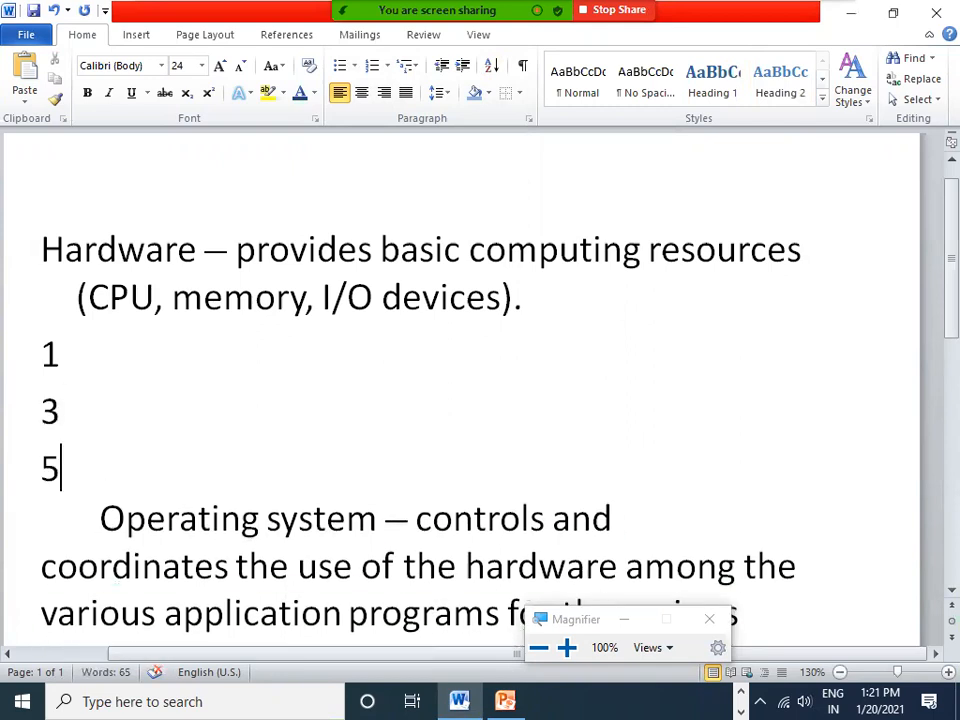
key("Return")
type("7")
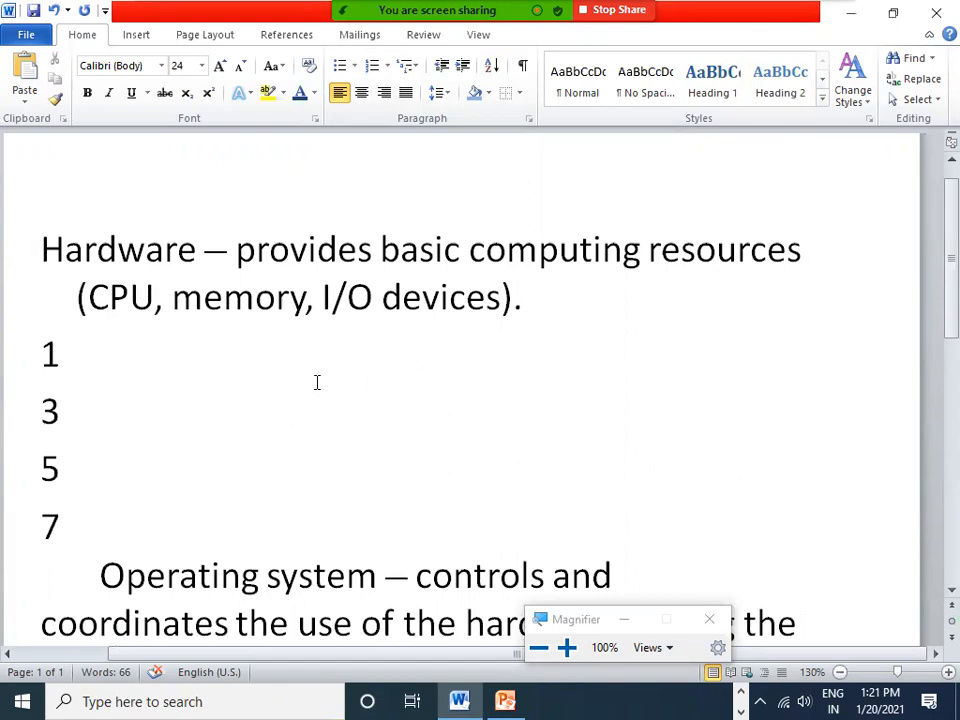
Replace the 5 with 2 and the 7 with 4 in the column of numbers
left_click(63, 407)
left_click(62, 466)
key("BackSpace")
type("2")
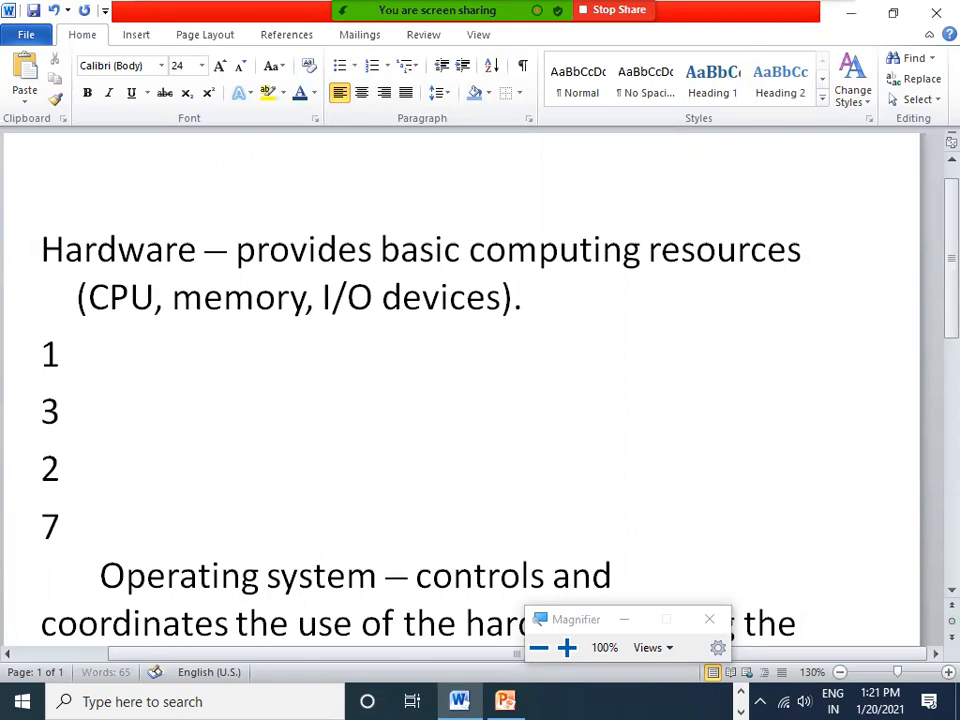
left_click(62, 524)
key("BackSpace")
type("4")
Add the numbers 6 and 7 on separate new lines at the end of the column of numbers
key("Return")
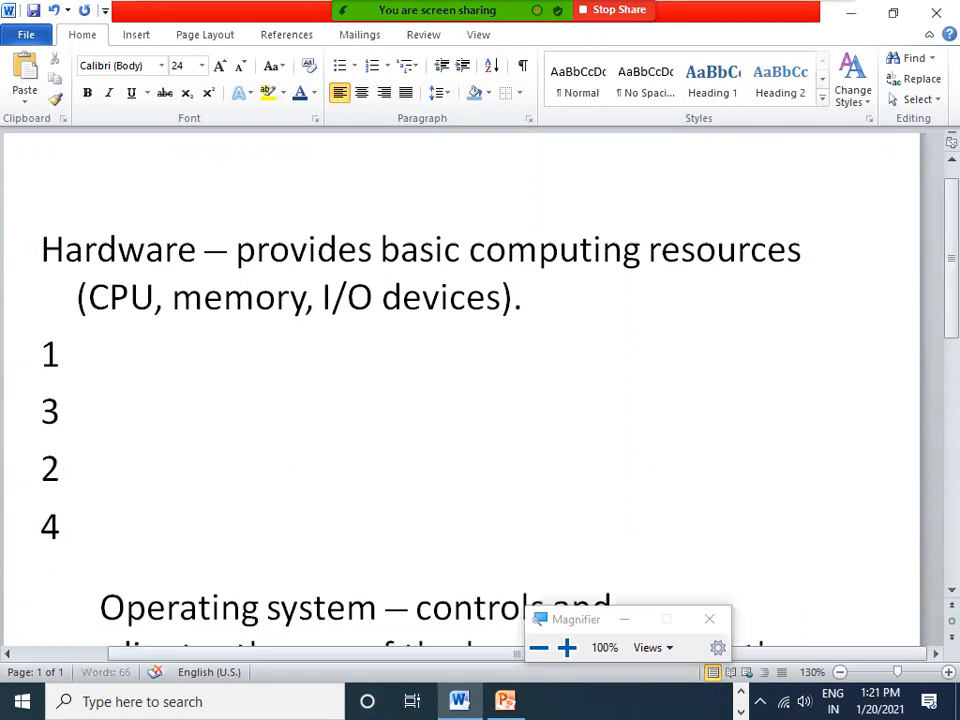
type("6")
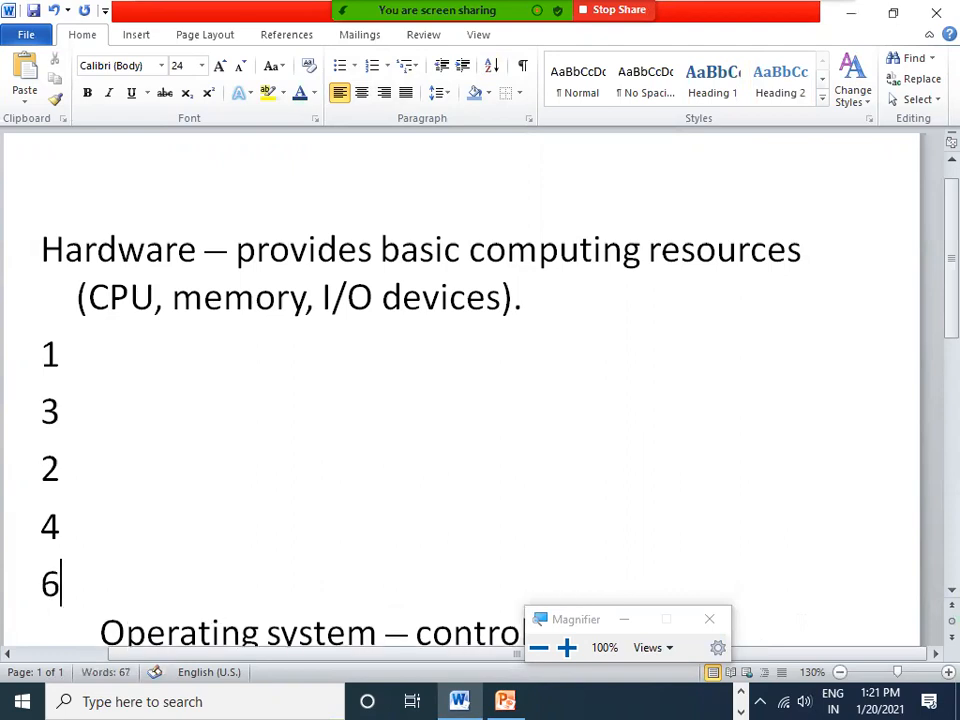
key("Return")
type("7")
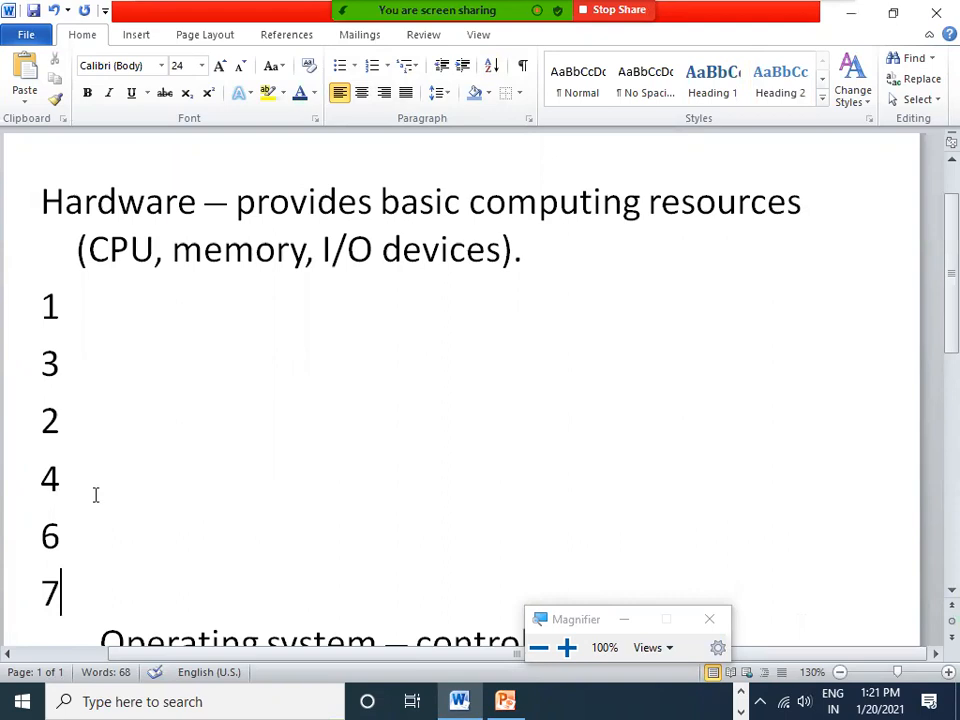
Sort the six number lines by Paragraphs with type Number in ascending order, with no header row
left_click_drag(62, 585, 24, 328)
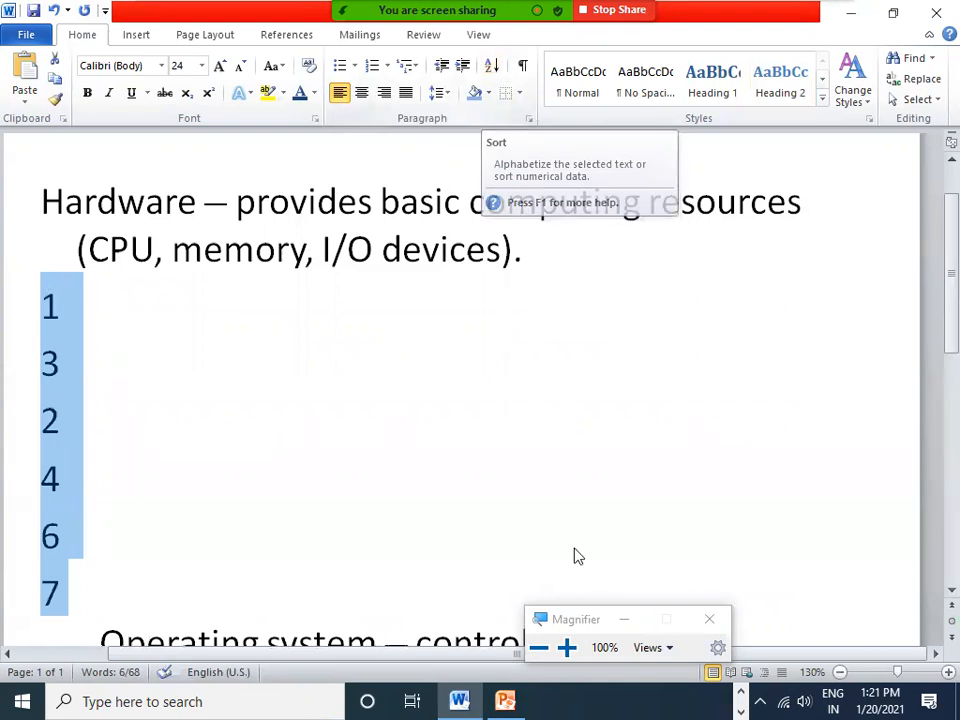
left_click(566, 649)
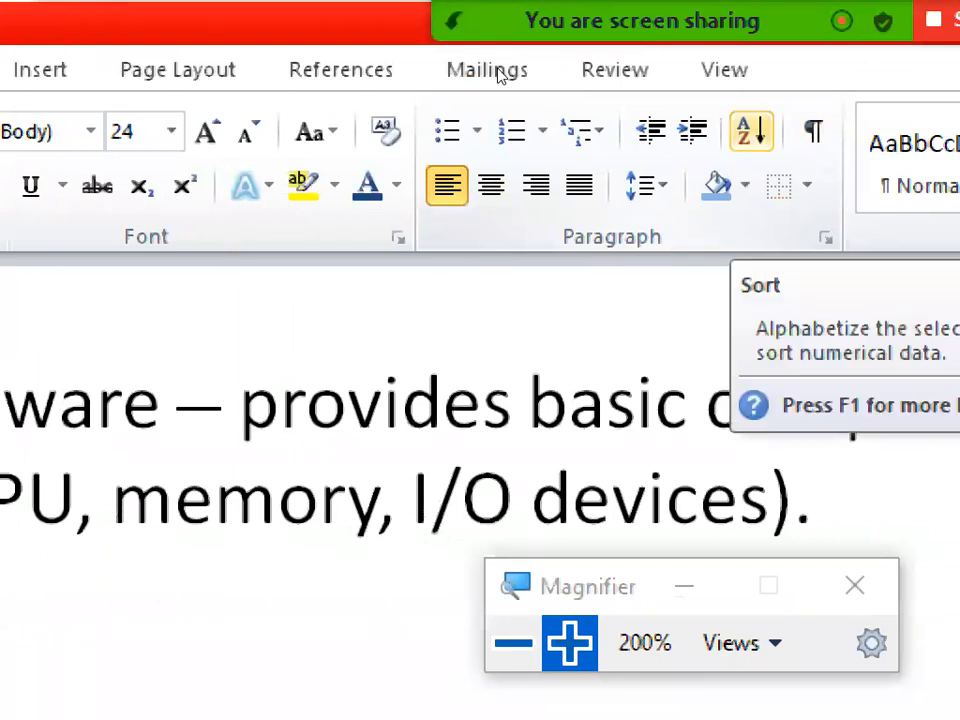
left_click(751, 131)
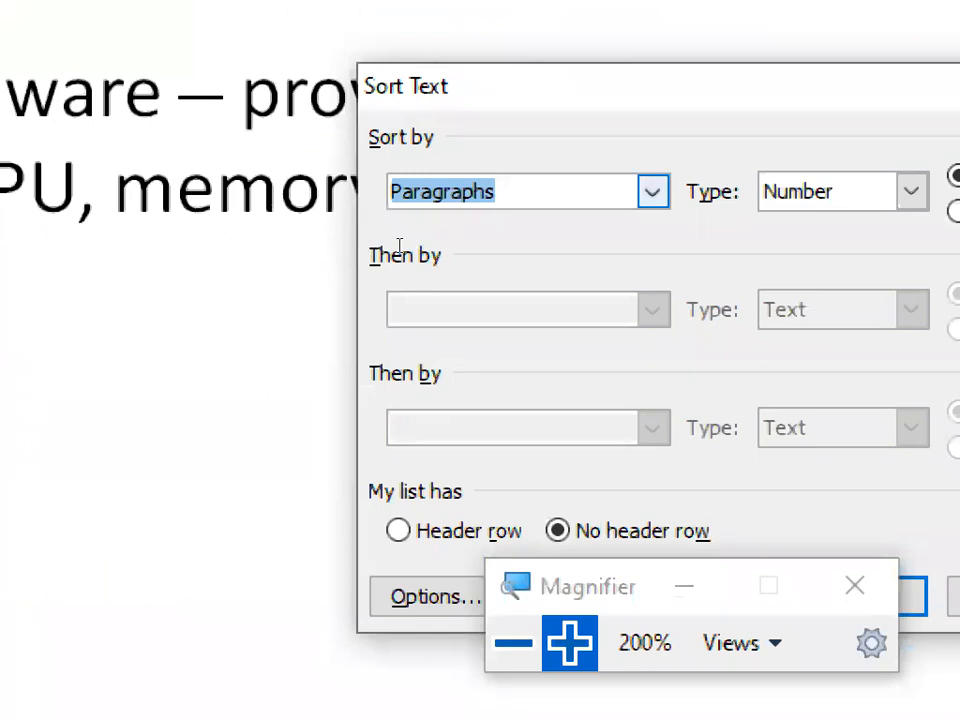
left_click(652, 191)
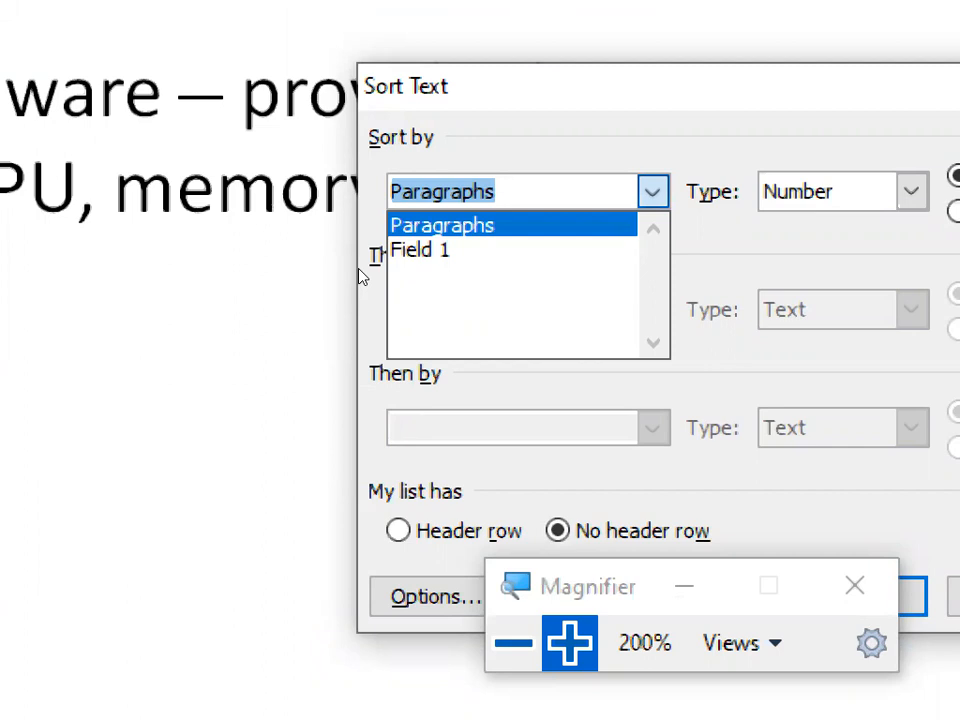
left_click(362, 277)
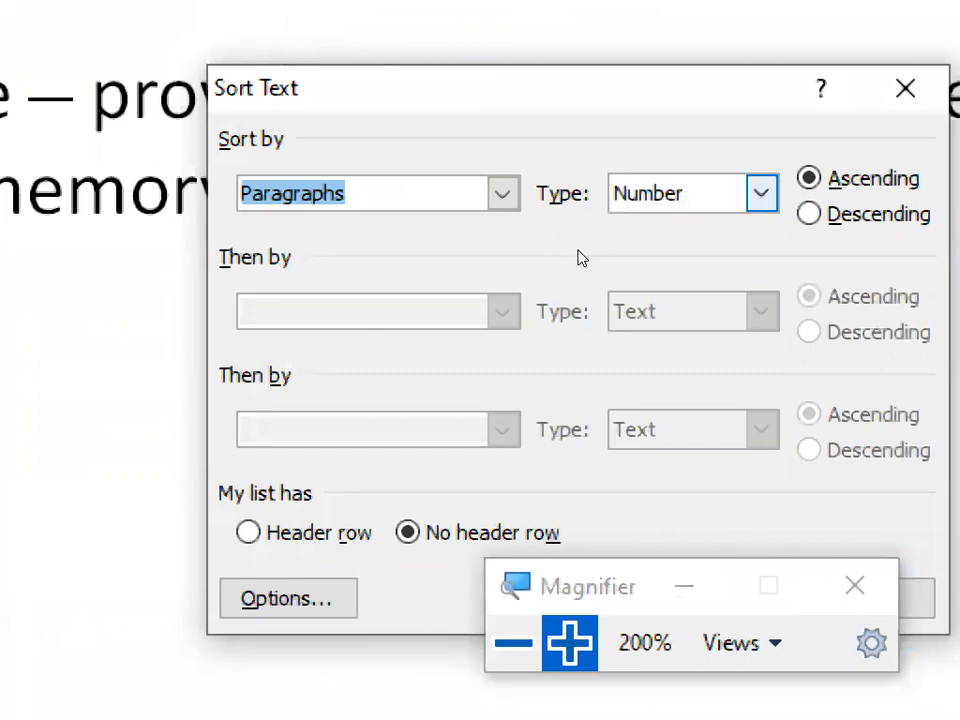
left_click(761, 193)
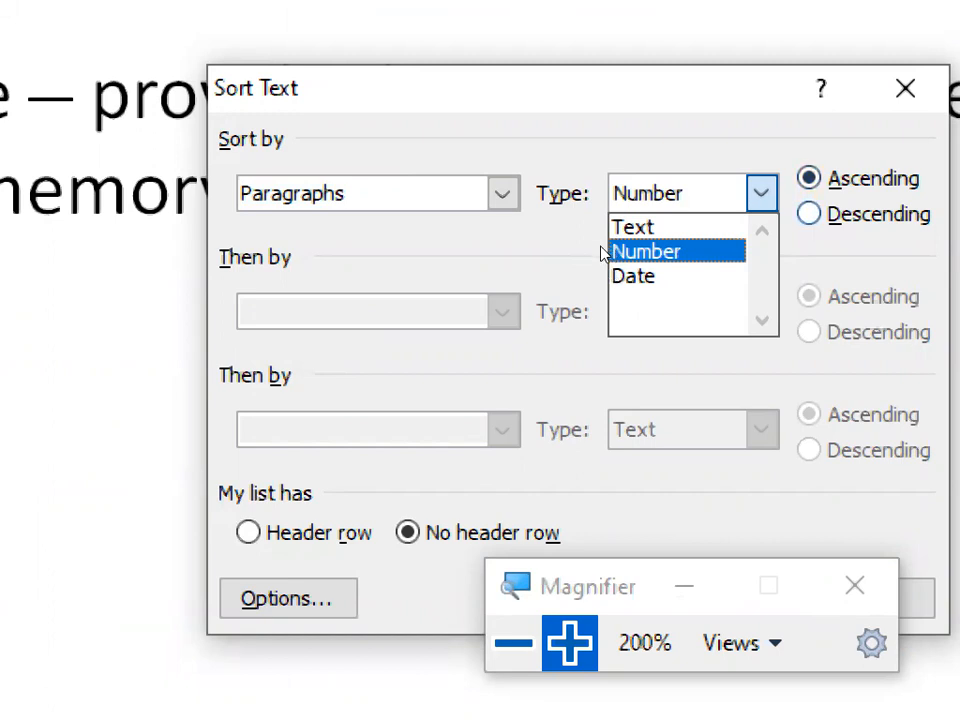
left_click(574, 258)
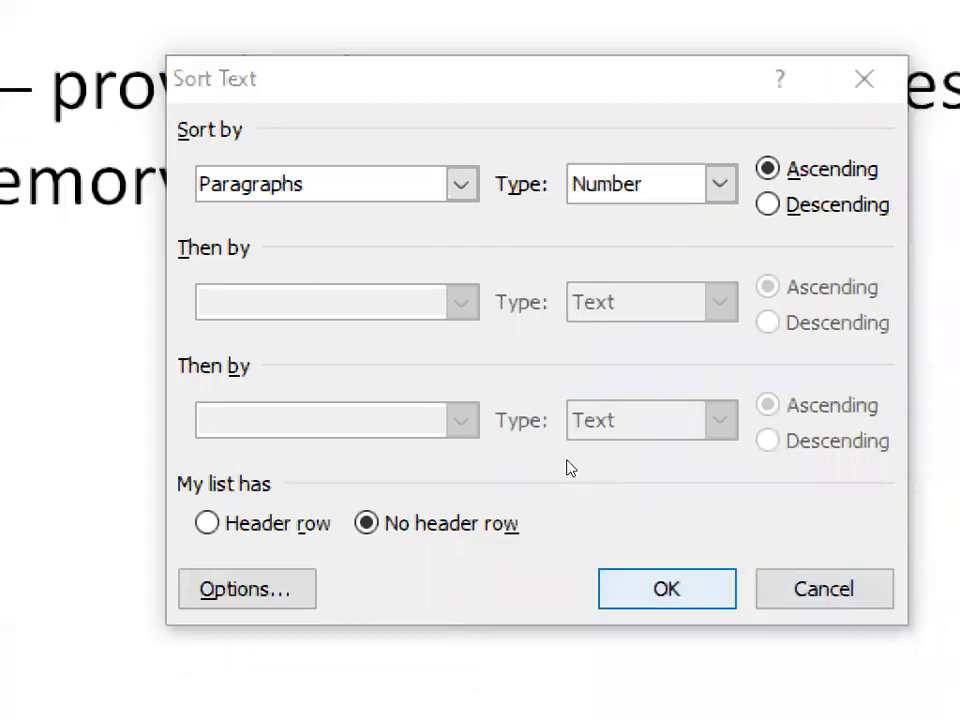
key("Escape")
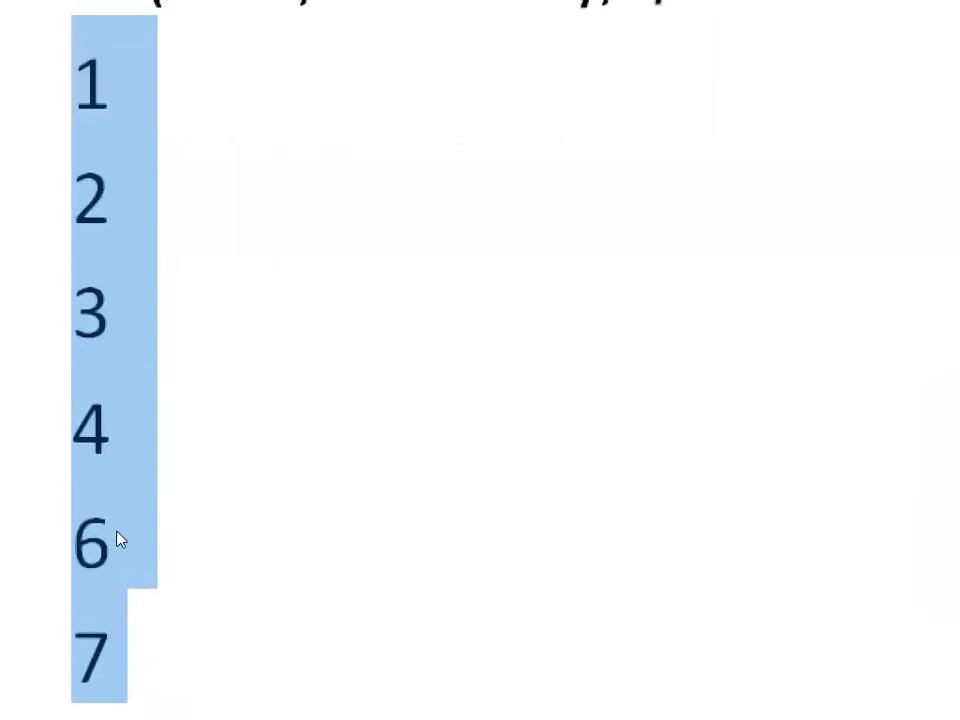
Delete all six sorted number lines between the Hardware and Operating system paragraphs
left_click(215, 526)
left_click_drag(93, 598, 42, 324)
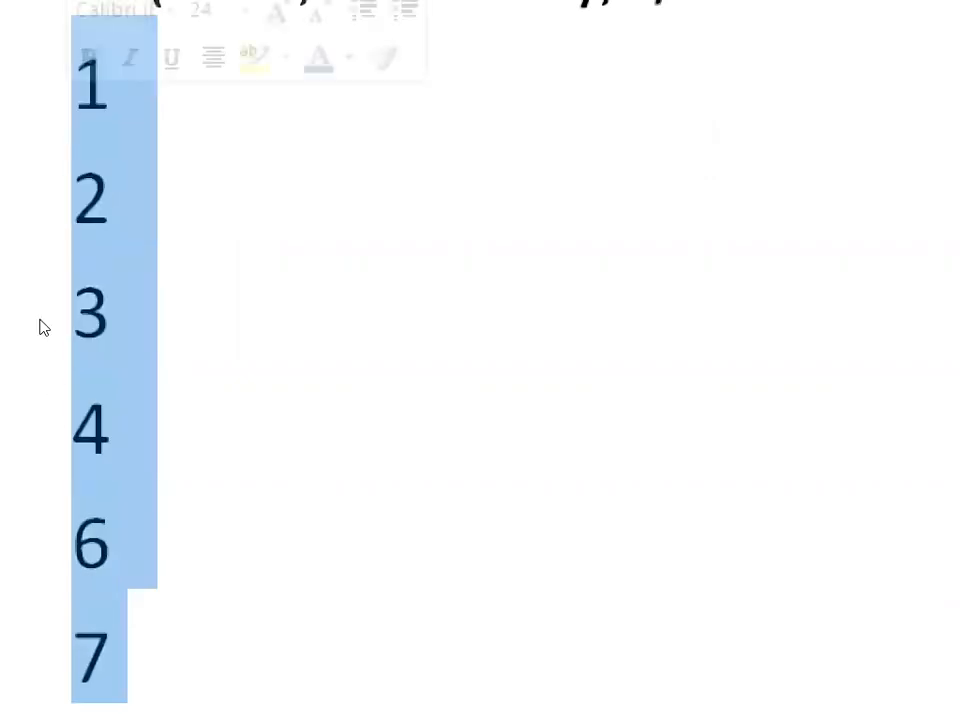
key("Delete")
scroll(223, 402, "up", 2)
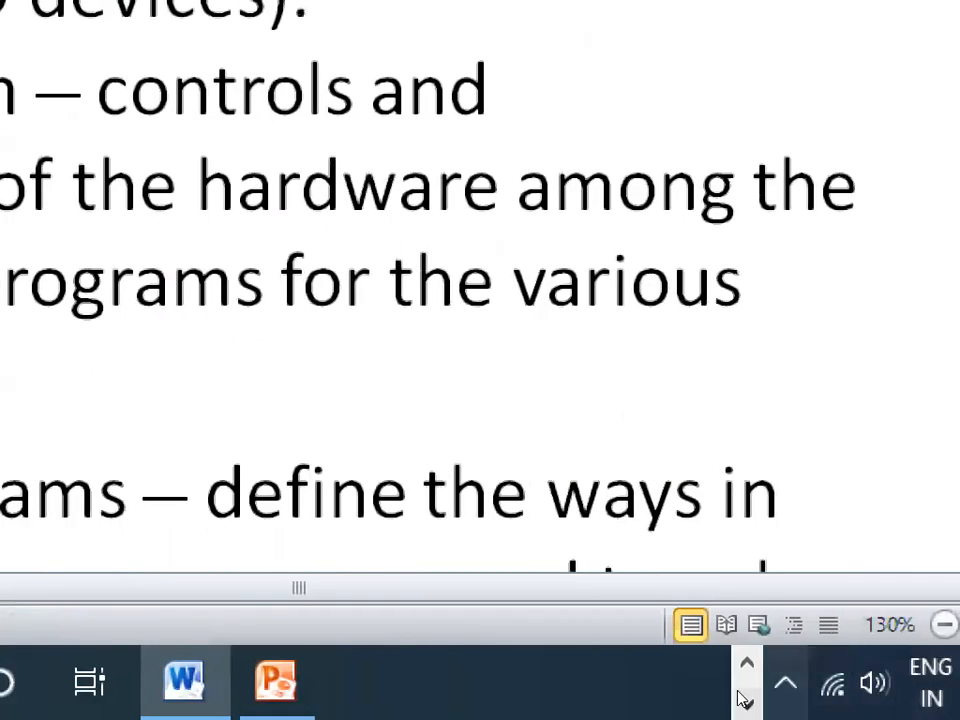
Open the Magnifier controls and reduce the screen magnification to 100%
left_click(745, 700)
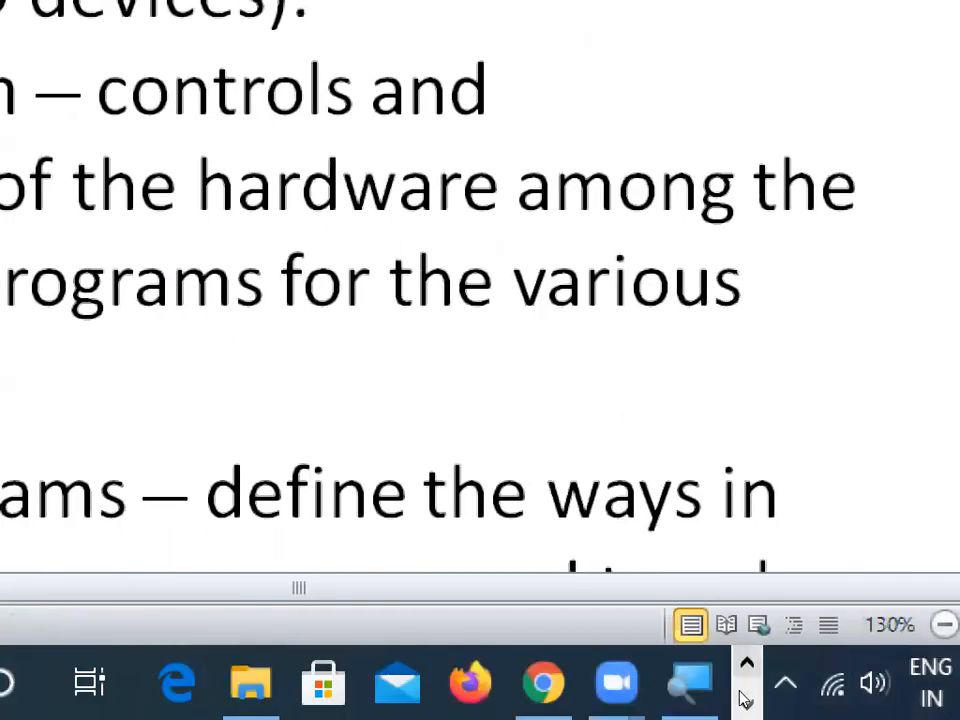
left_click(688, 685)
left_click(513, 642)
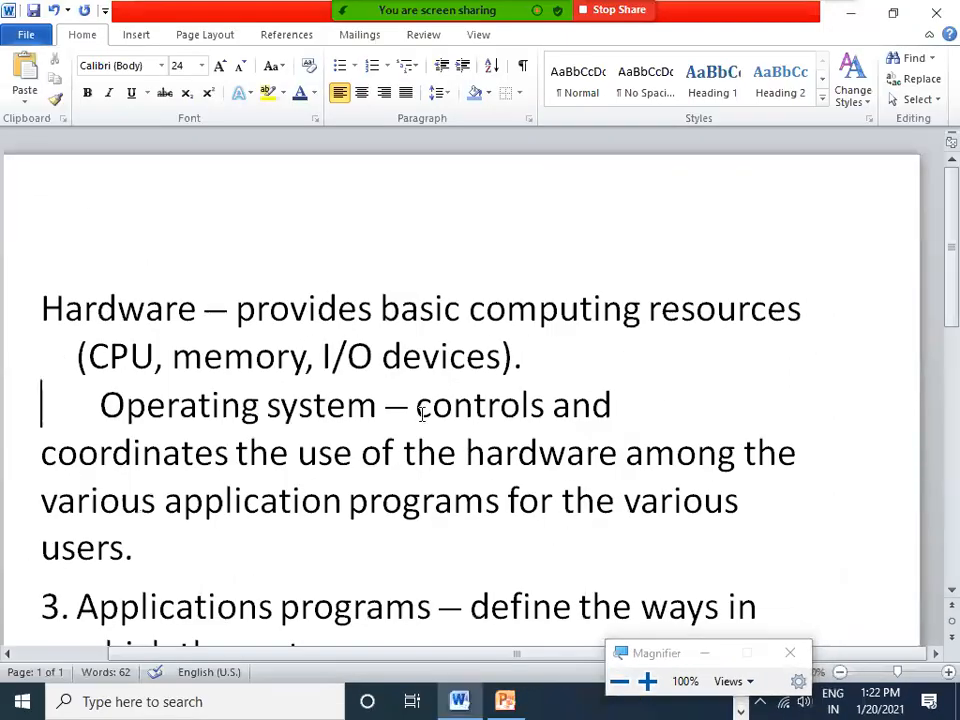
Delete the typed numbers "3." and "4." in front of the Applications programs and Users paragraphs
left_click_drag(65, 607, 42, 605)
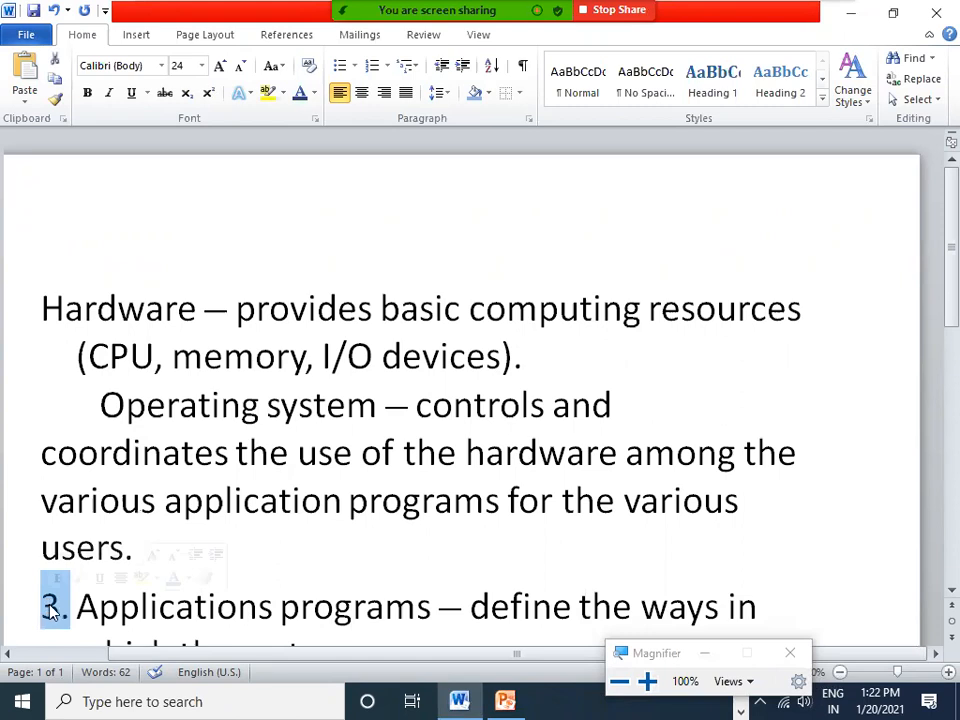
key("BackSpace")
scroll(55, 597, "down", 5)
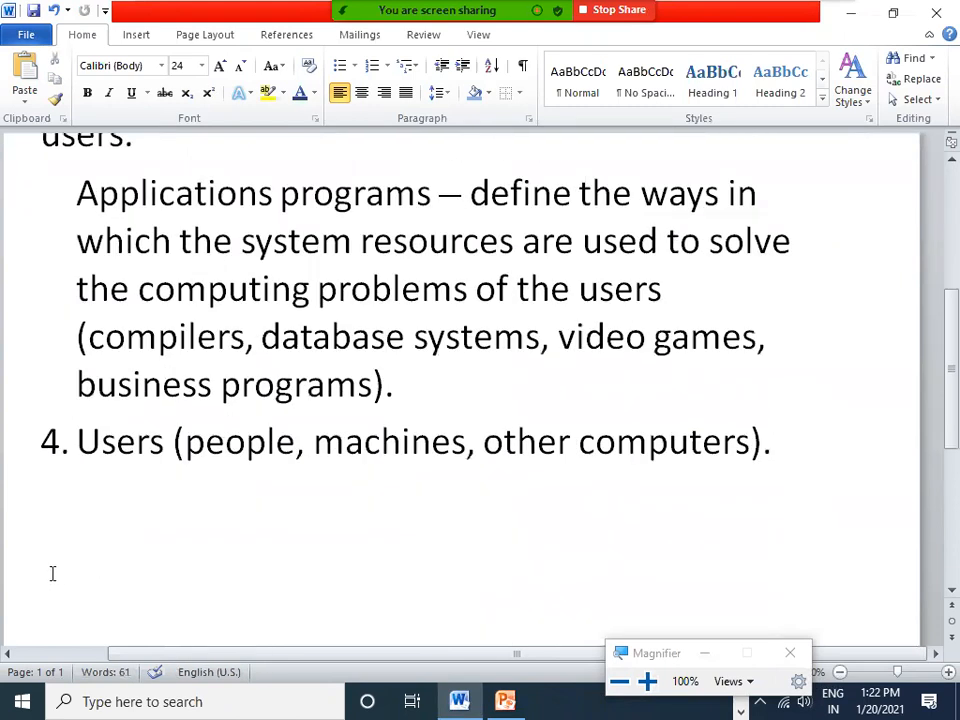
left_click_drag(76, 442, 40, 442)
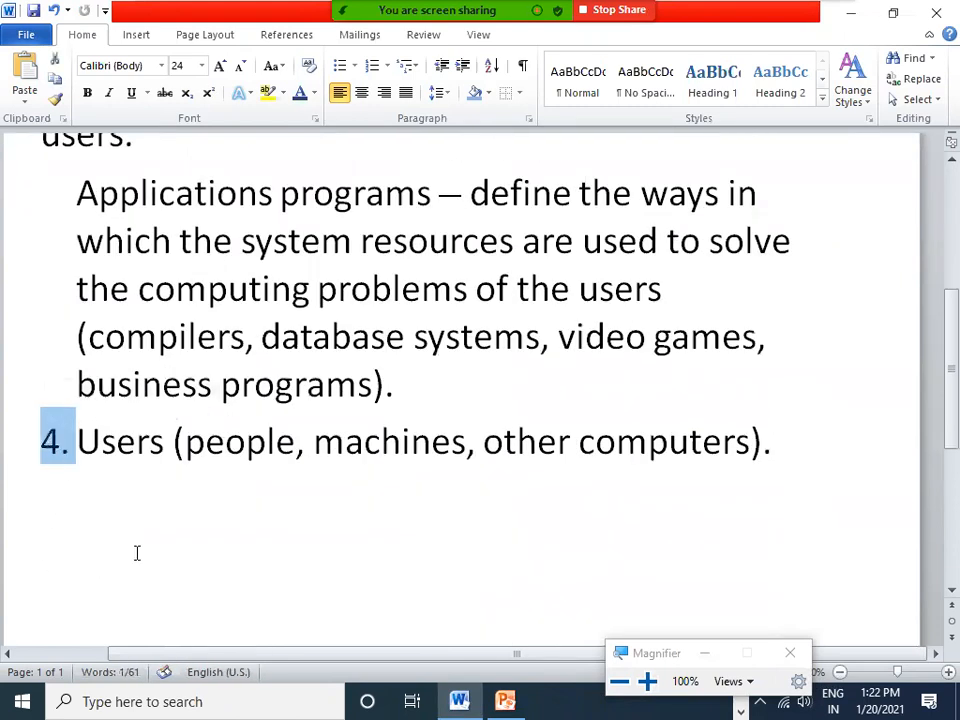
key("BackSpace")
Sort all four paragraphs, from Hardware to Users, by Paragraphs with type Text in ascending order, with no header row
scroll(150, 561, "up", 4)
scroll(152, 560, "up", 1)
left_click_drag(42, 258, 748, 600)
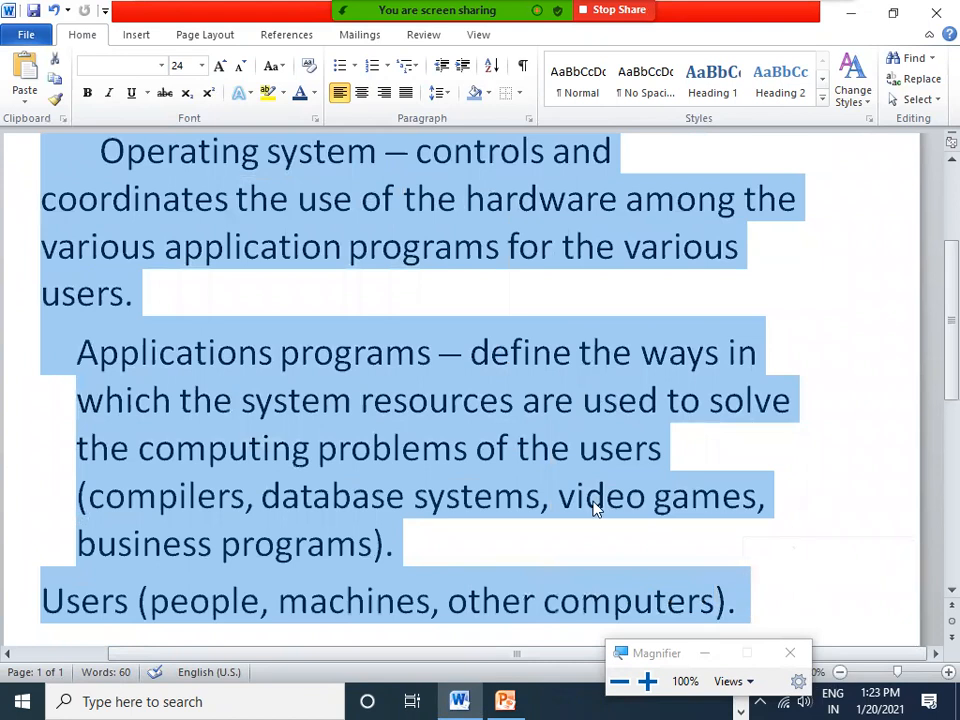
scroll(315, 168, "up", 2)
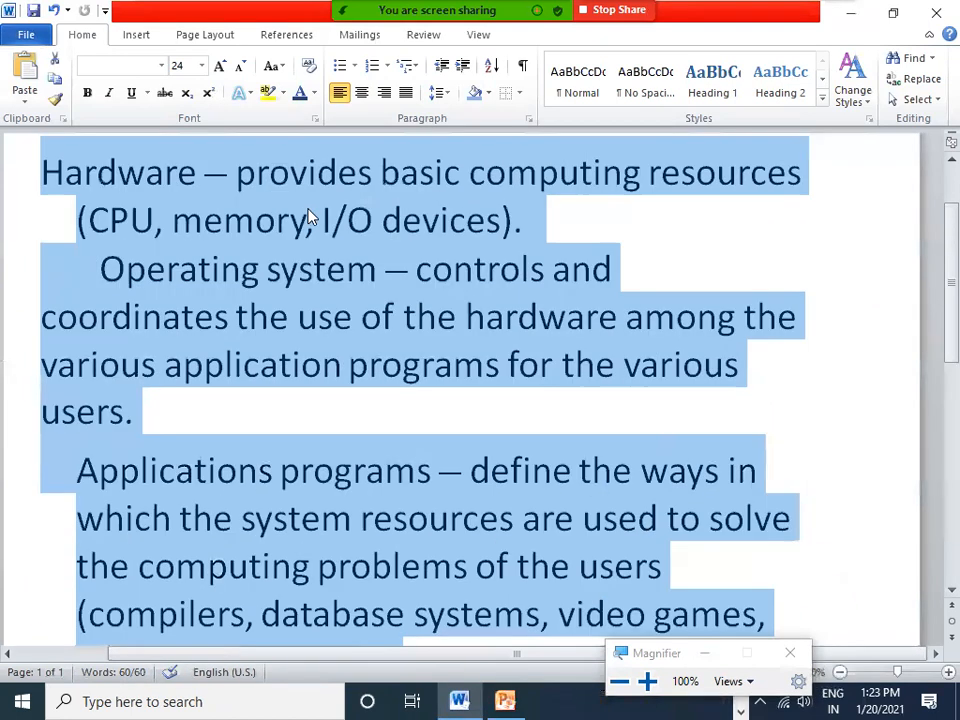
left_click(491, 66)
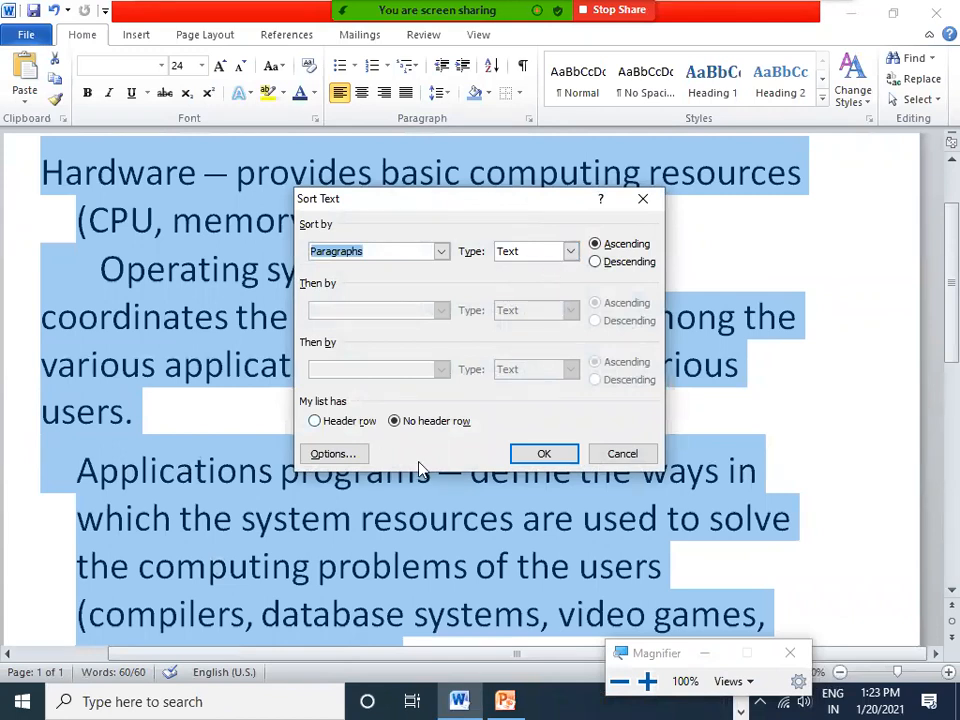
left_click(541, 454)
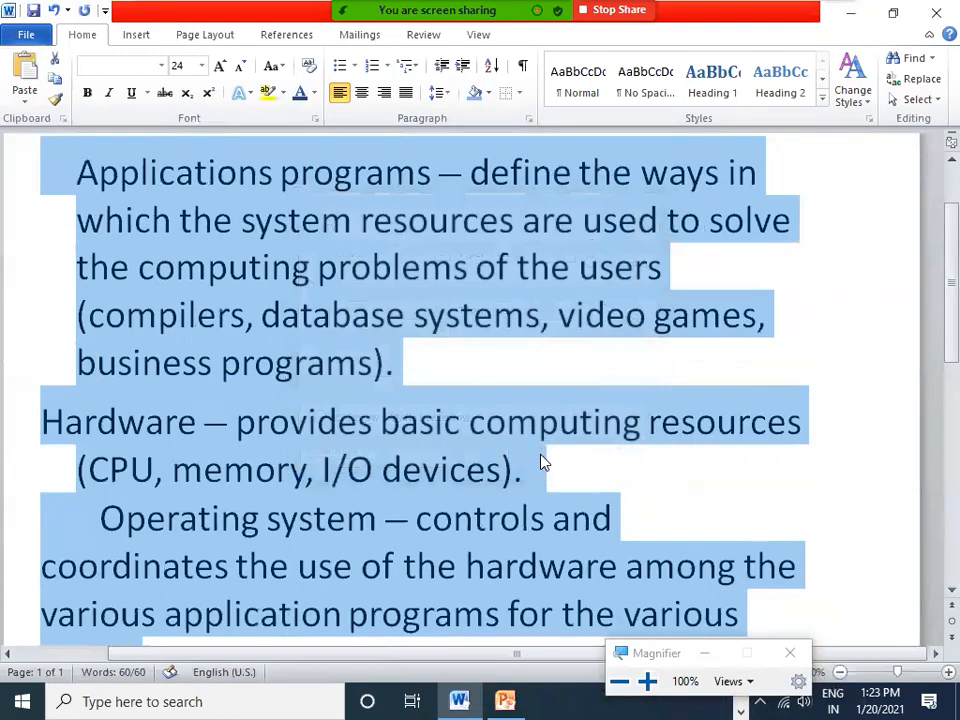
left_click(467, 363)
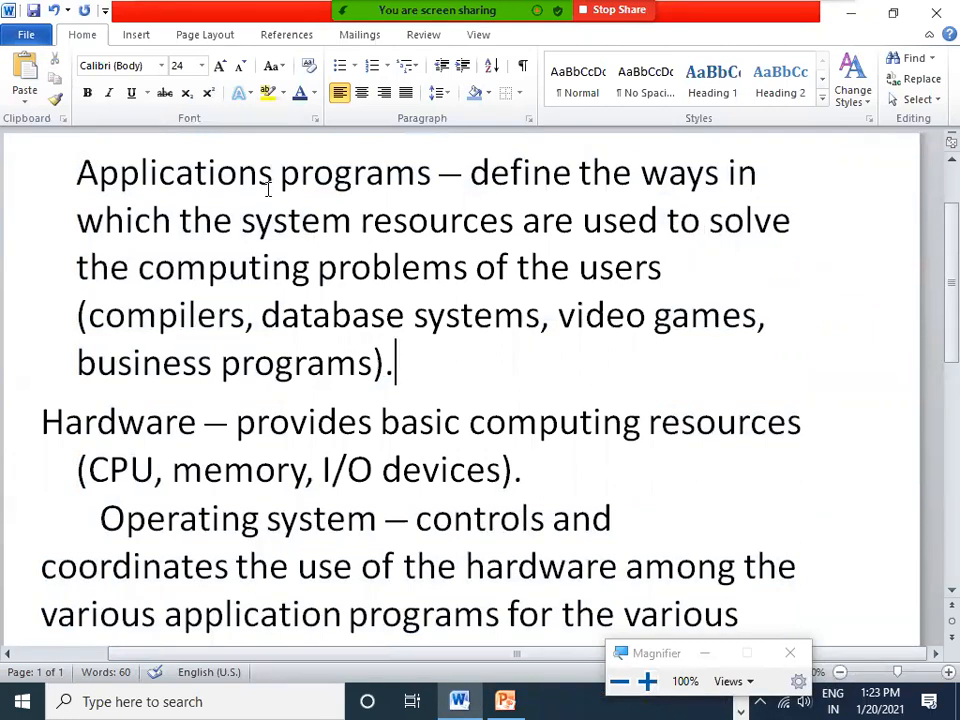
left_click(98, 172)
left_click(67, 428)
scroll(230, 430, "down", 2)
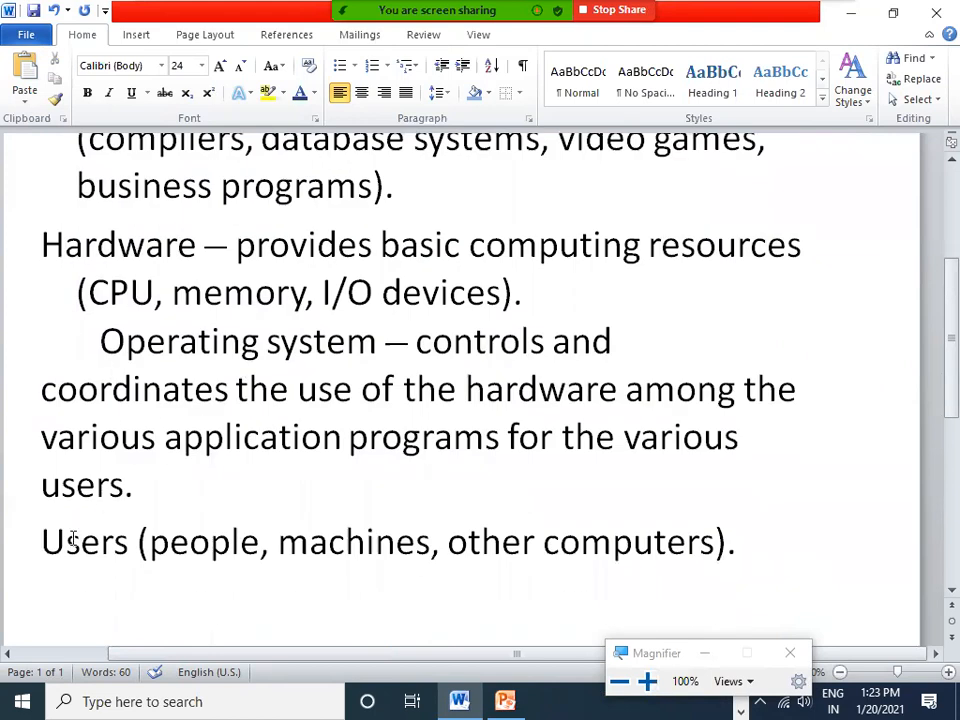
Sort all the paragraphs by Paragraphs with type Text in descending order, with no header row, and review the new order
scroll(388, 416, "up", 2)
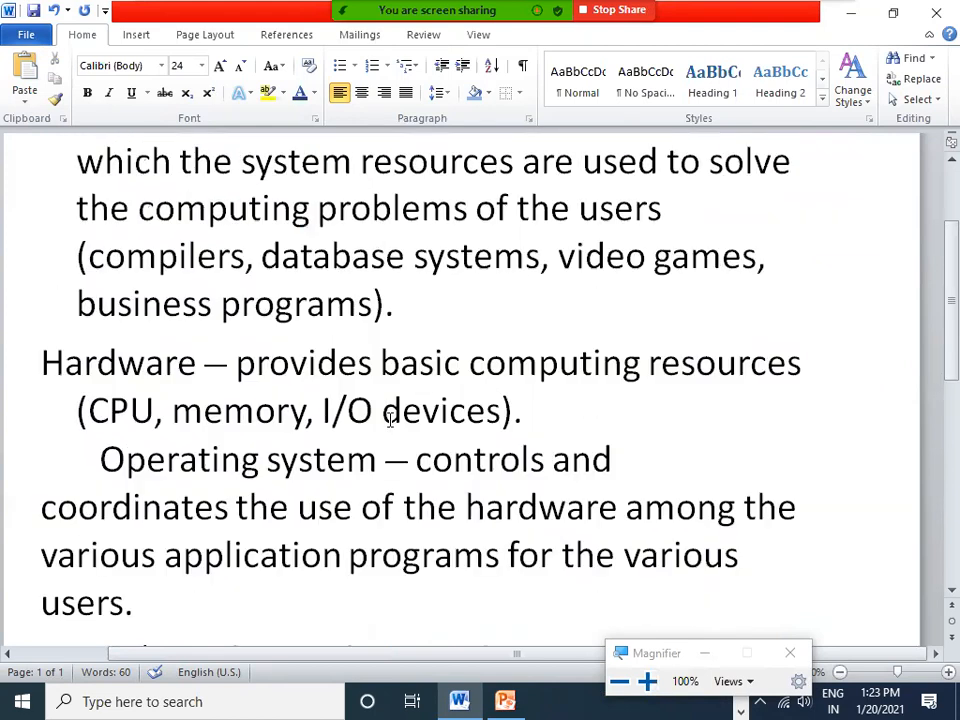
scroll(375, 410, "up", 1)
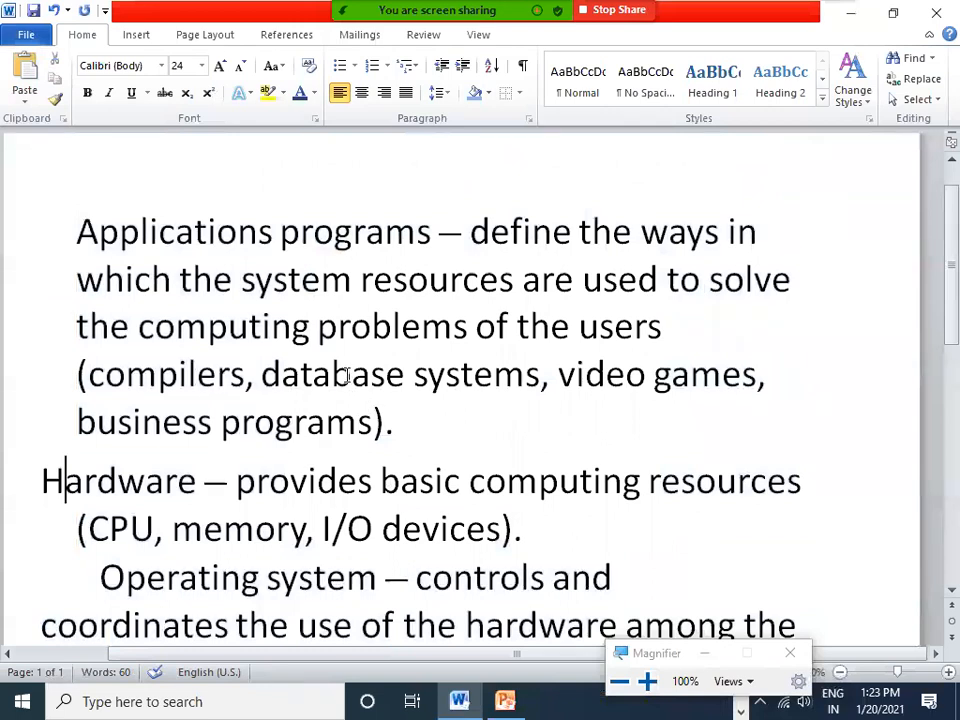
left_click_drag(75, 229, 746, 574)
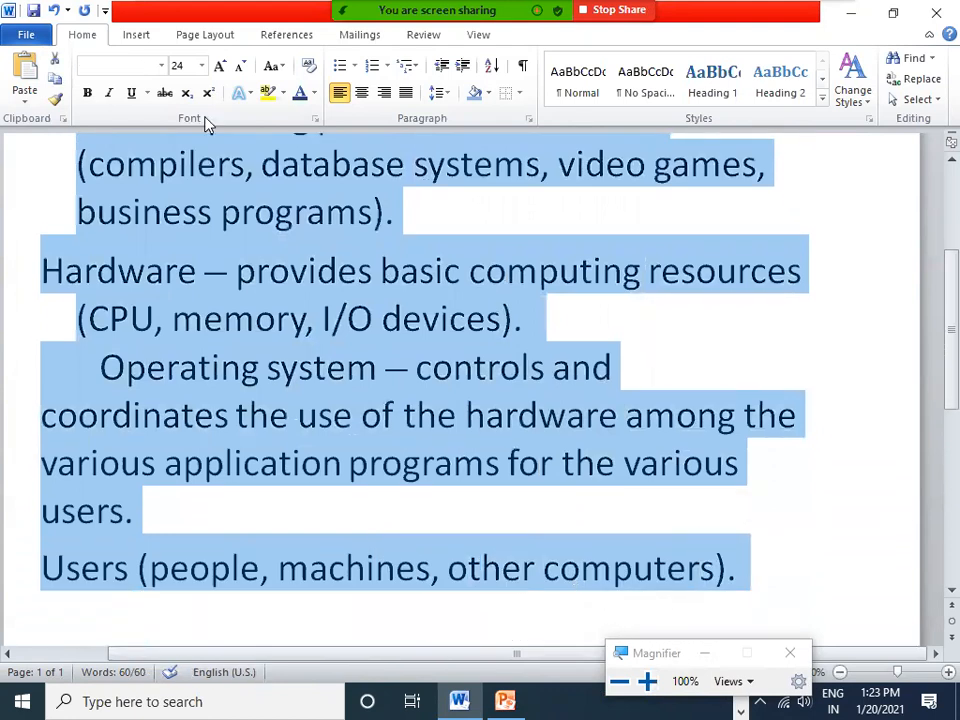
left_click(490, 68)
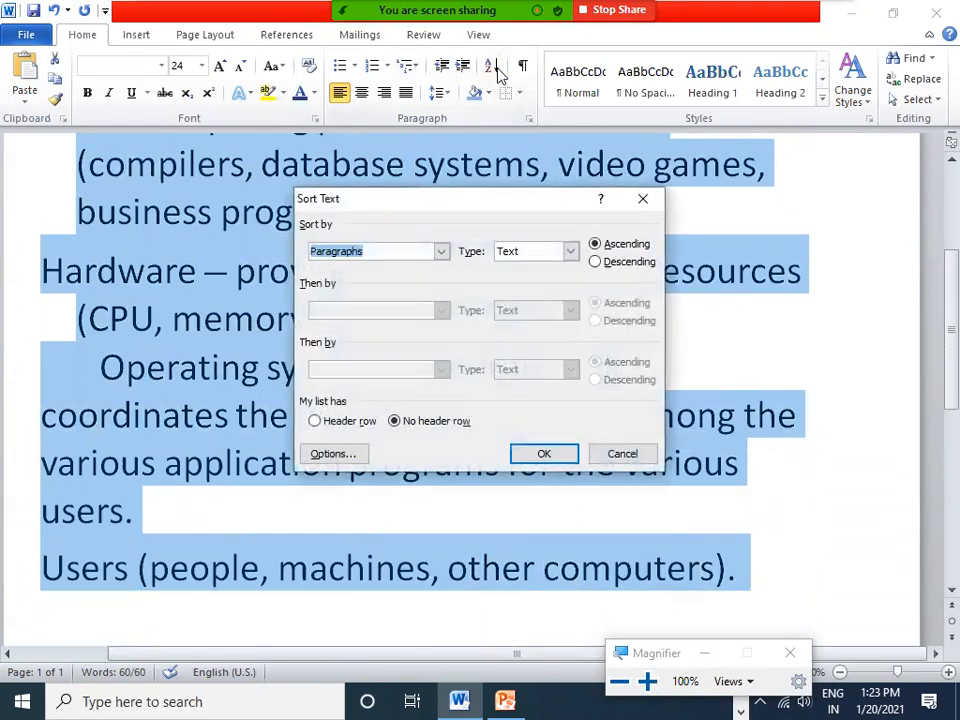
left_click(600, 264)
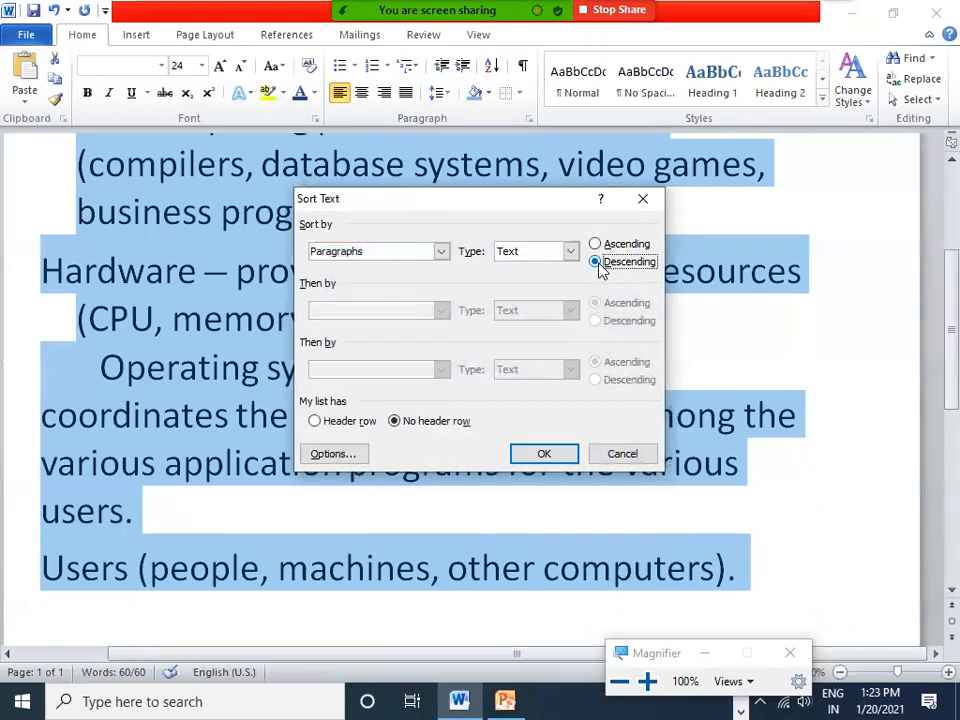
left_click(560, 458)
scroll(525, 424, "up", 3)
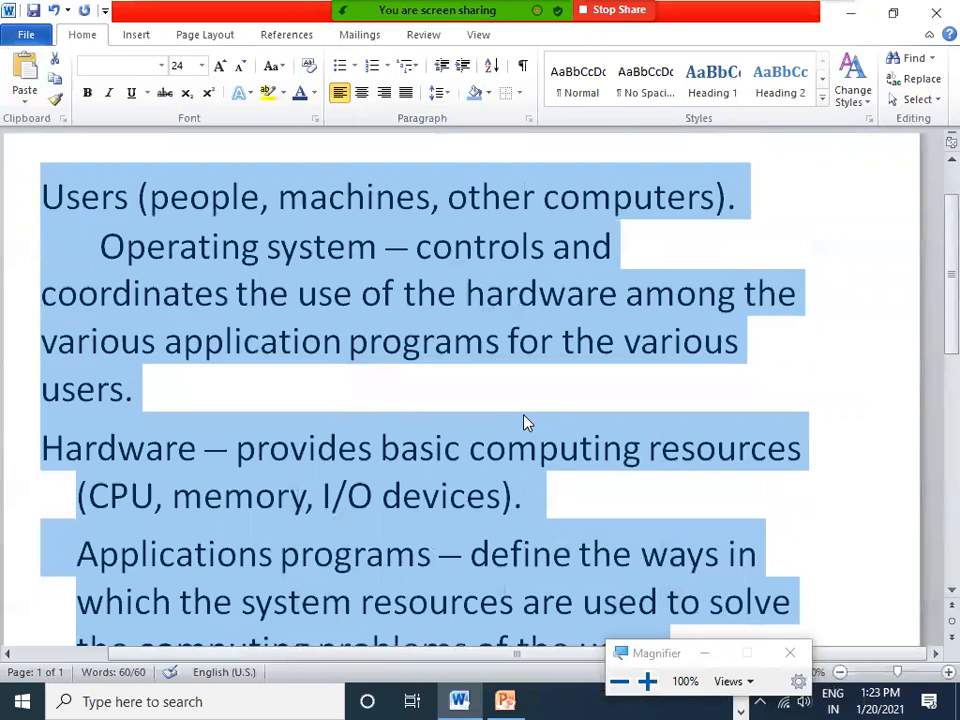
scroll(525, 422, "up", 1)
left_click(404, 400)
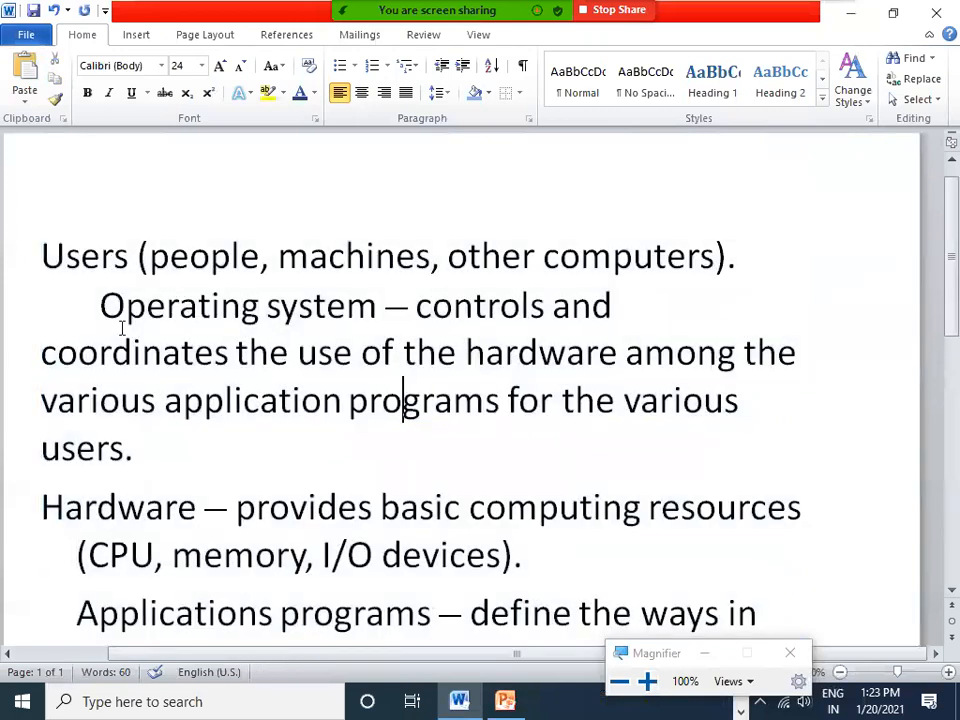
scroll(364, 416, "down", 1)
scroll(202, 525, "down", 5)
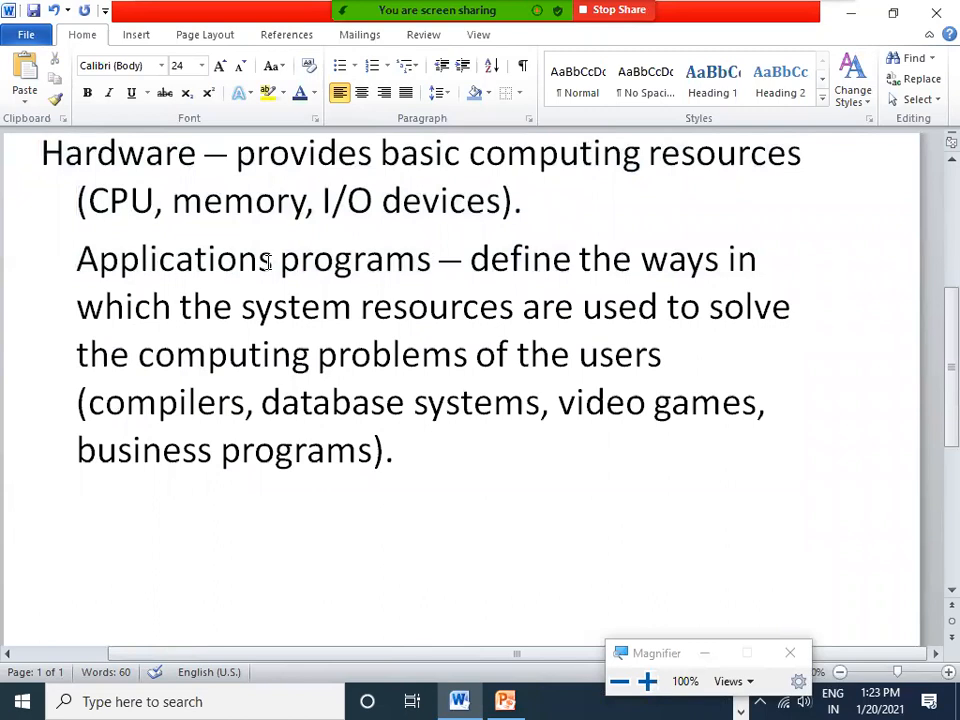
scroll(500, 360, "up", 6)
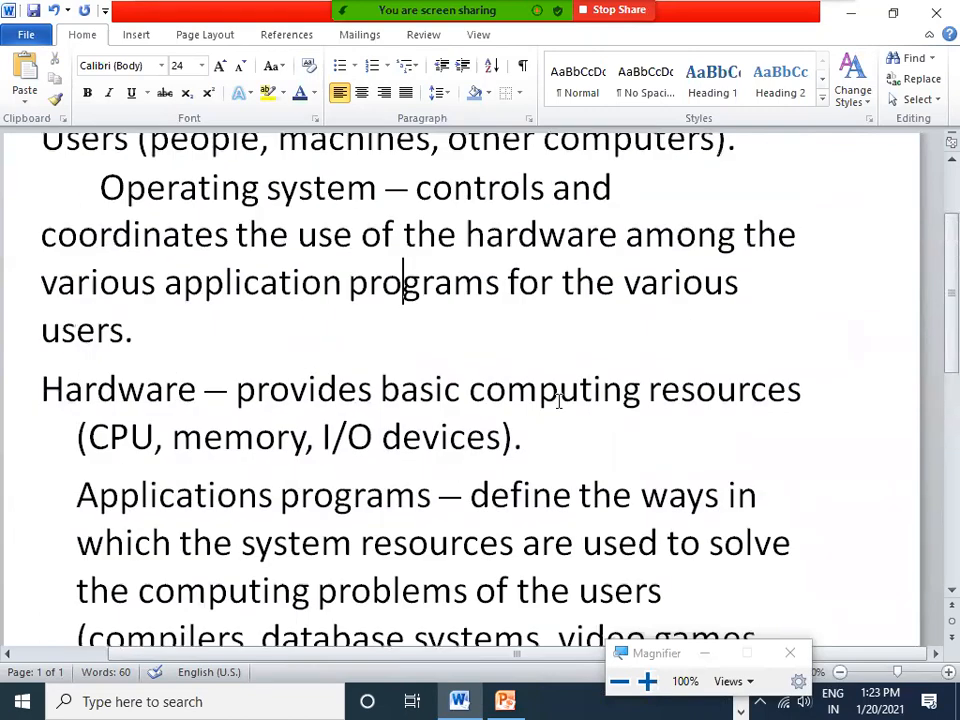